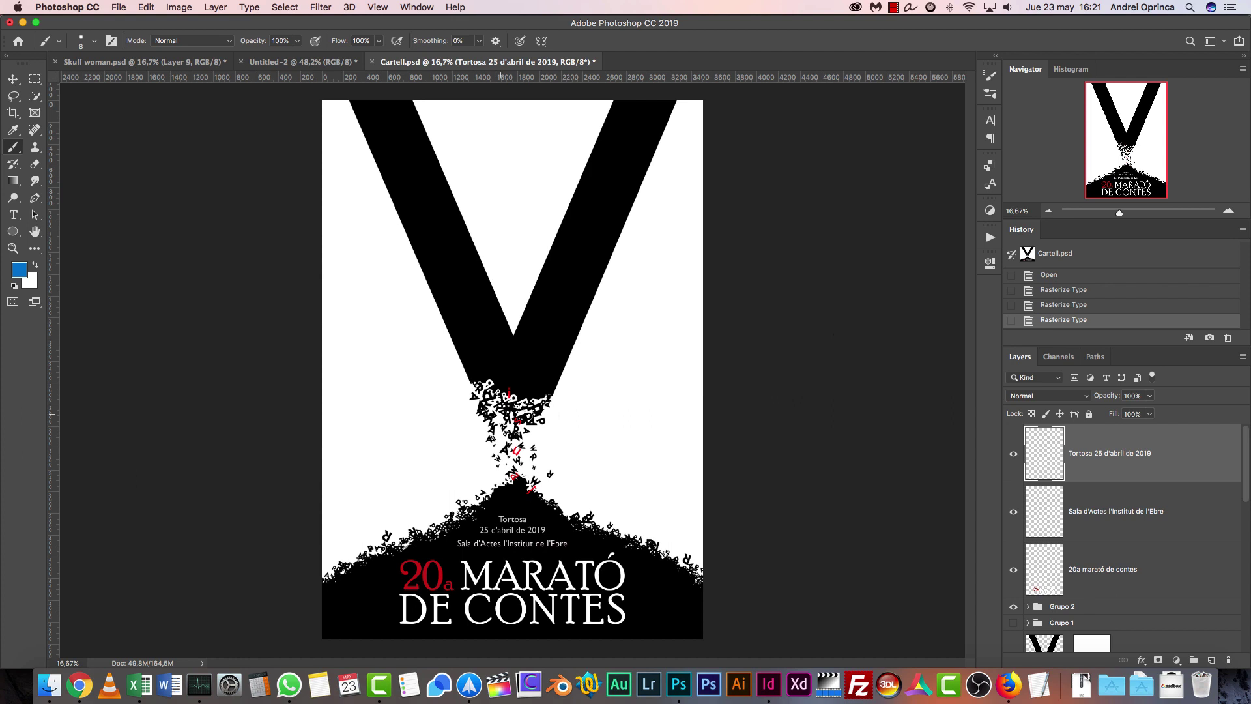
# Inspect the poster, then hide the Tortosa date, Sala d'Actes venue and 20a MARATÓ DE CONTES text.
pyautogui.click(1228, 211)
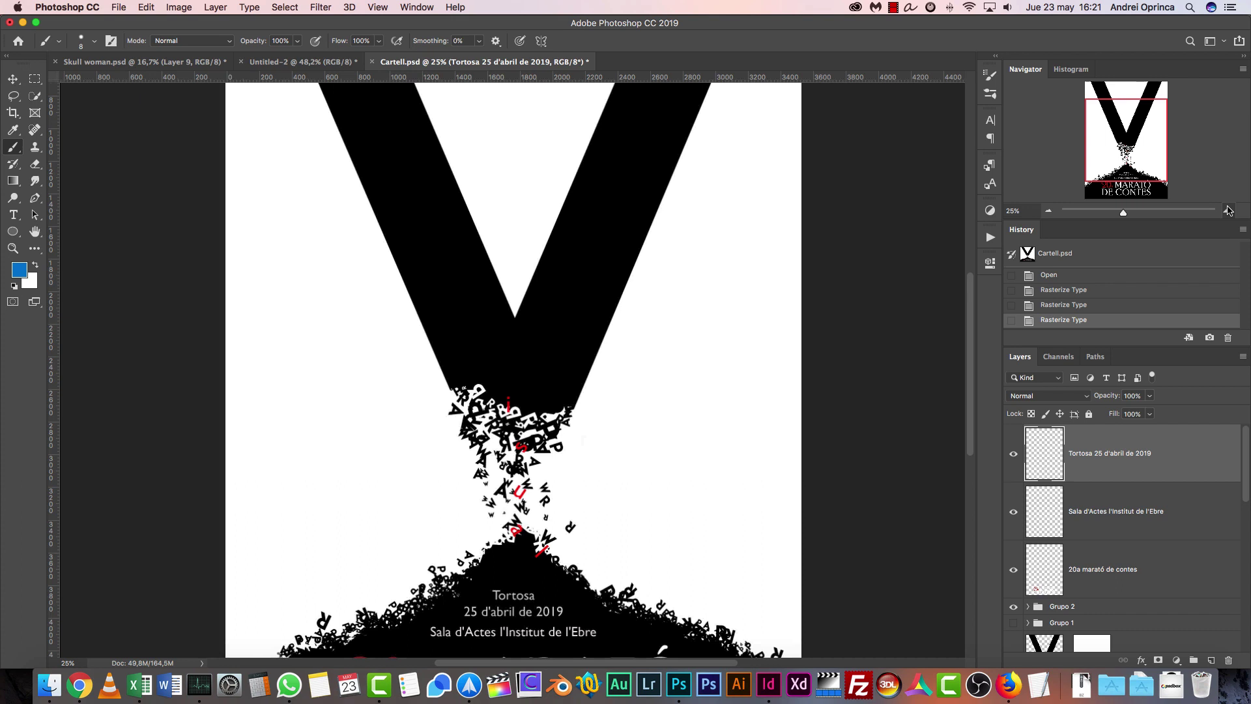
pyautogui.moveTo(1101, 143); pyautogui.dragTo(1095, 198)
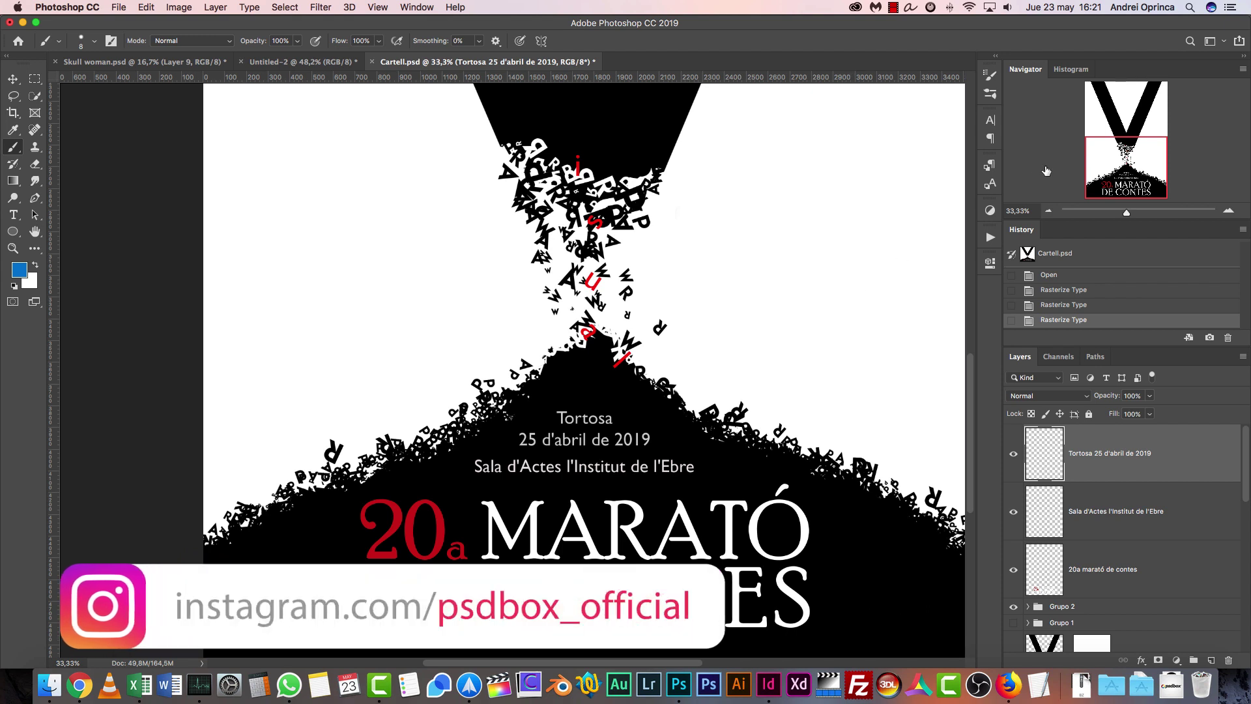
pyautogui.moveTo(1134, 172); pyautogui.dragTo(1149, 138)
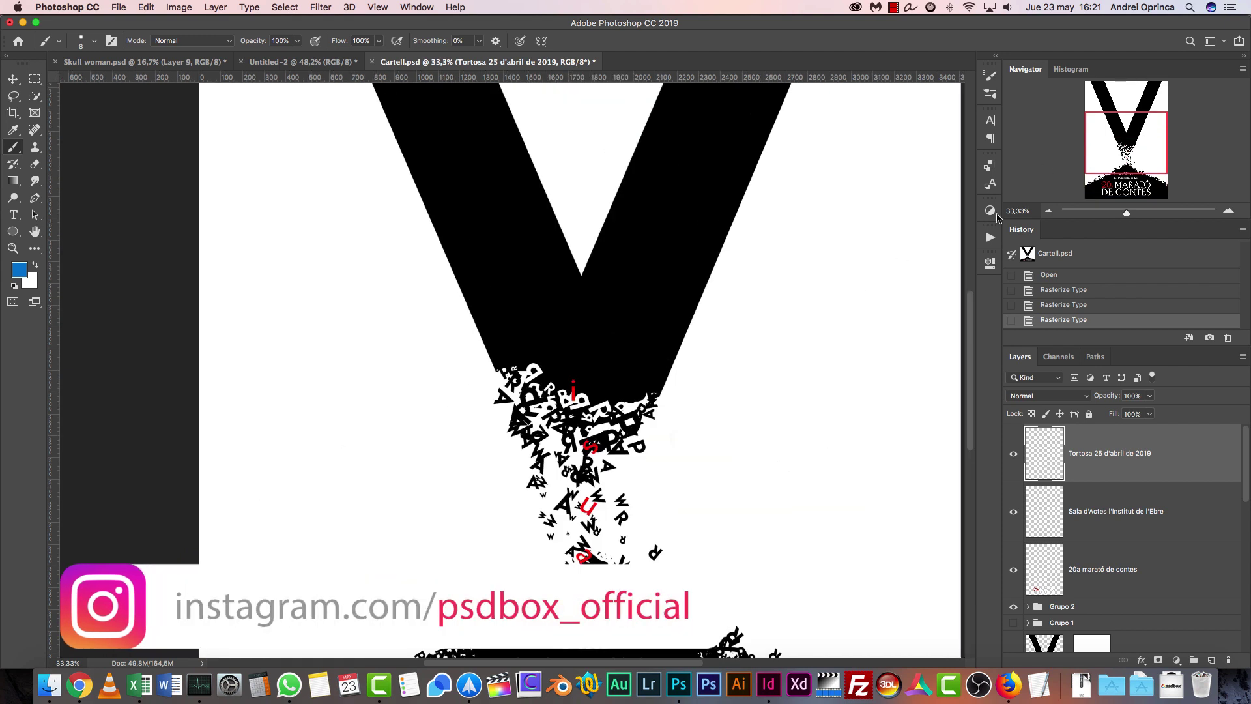
pyautogui.click(1048, 211)
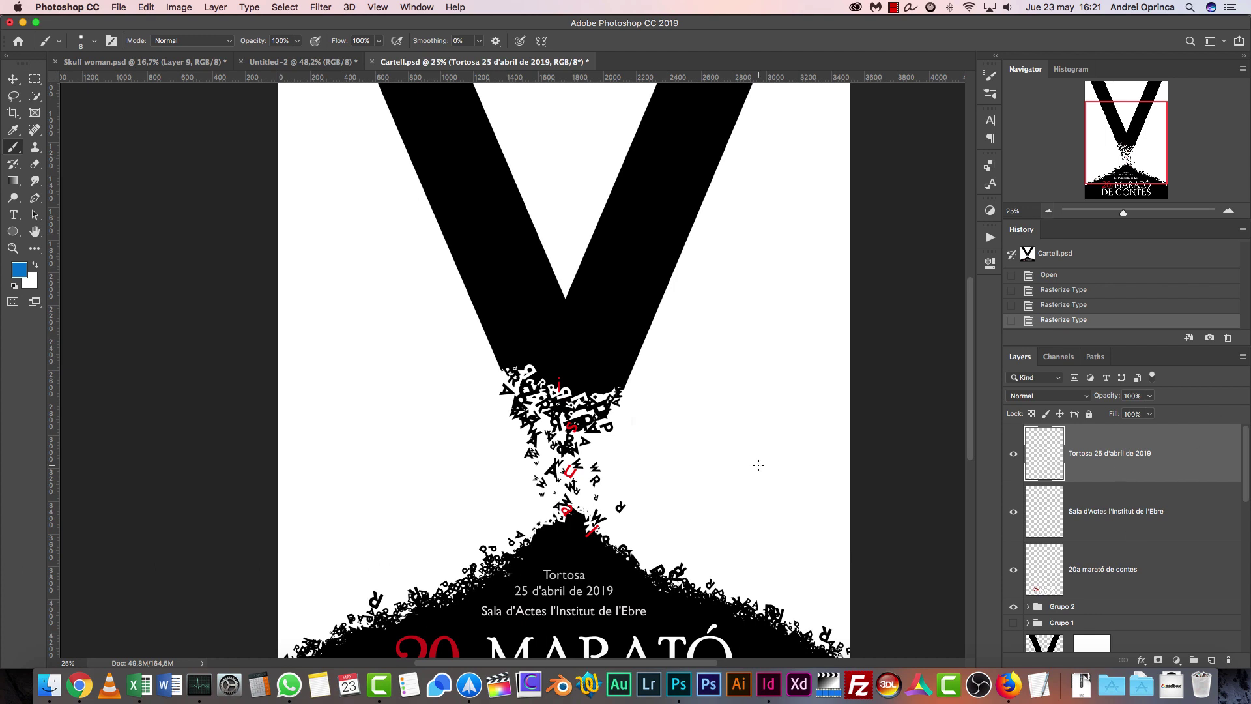
pyautogui.click(1014, 453)
pyautogui.click(1013, 511)
pyautogui.click(1013, 571)
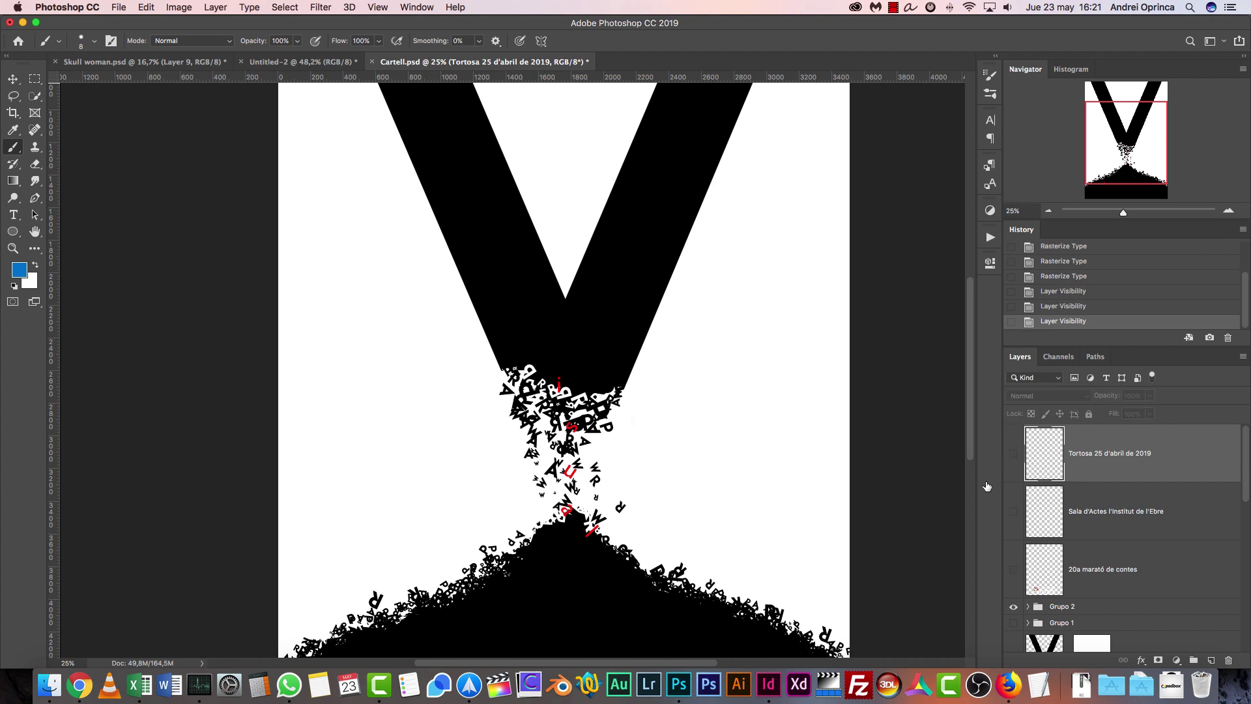
# Solo the white background fill, then show and select the red V layer.
pyautogui.moveTo(1154, 145); pyautogui.dragTo(1153, 160)
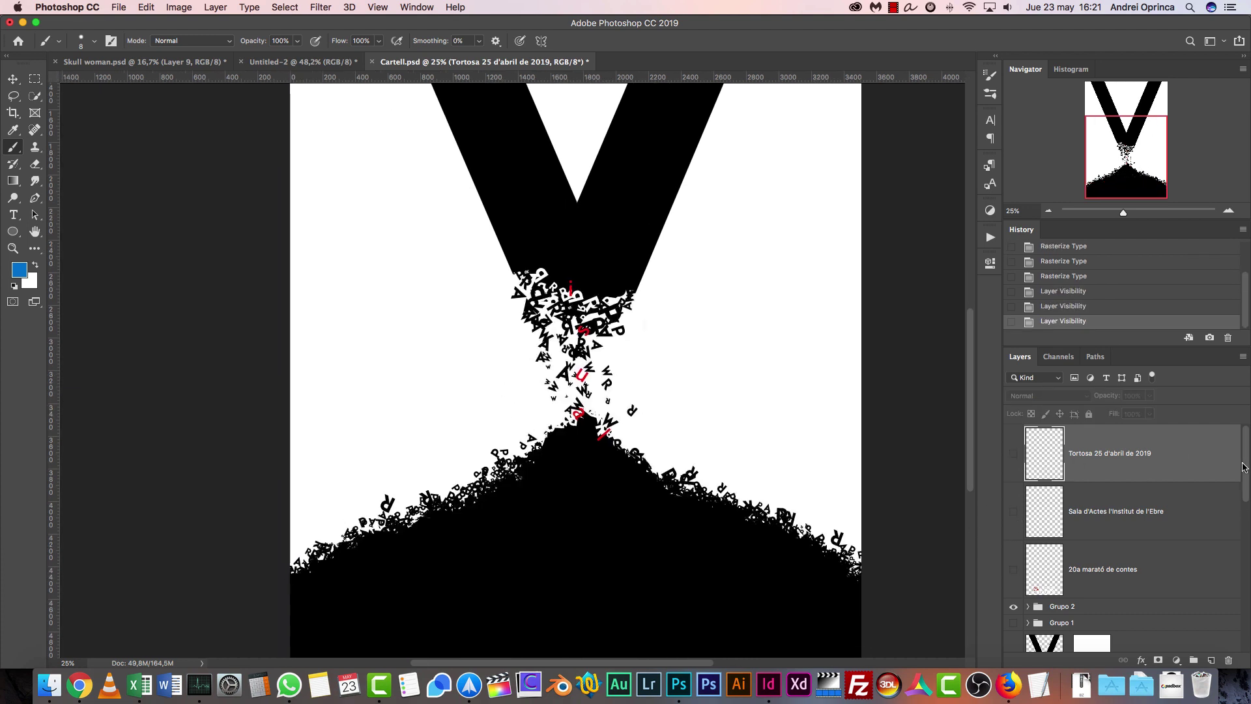
pyautogui.scroll(-5, 1247, 464)
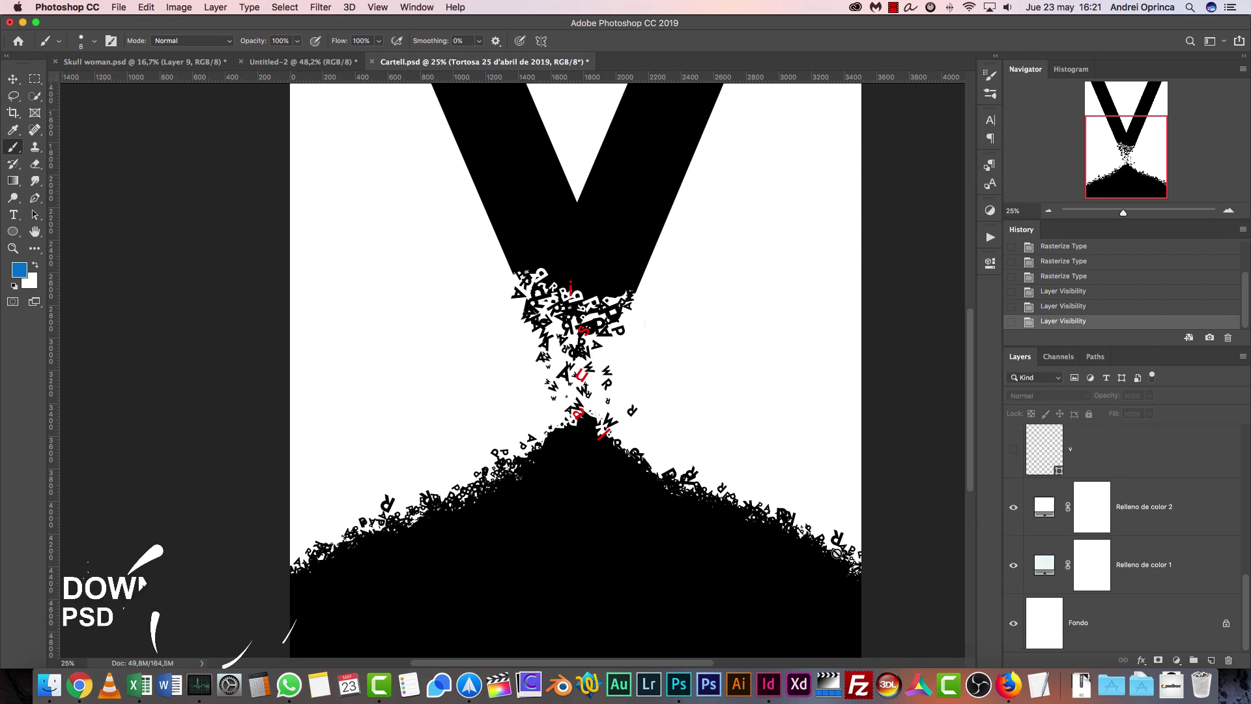
pyautogui.click(1049, 211)
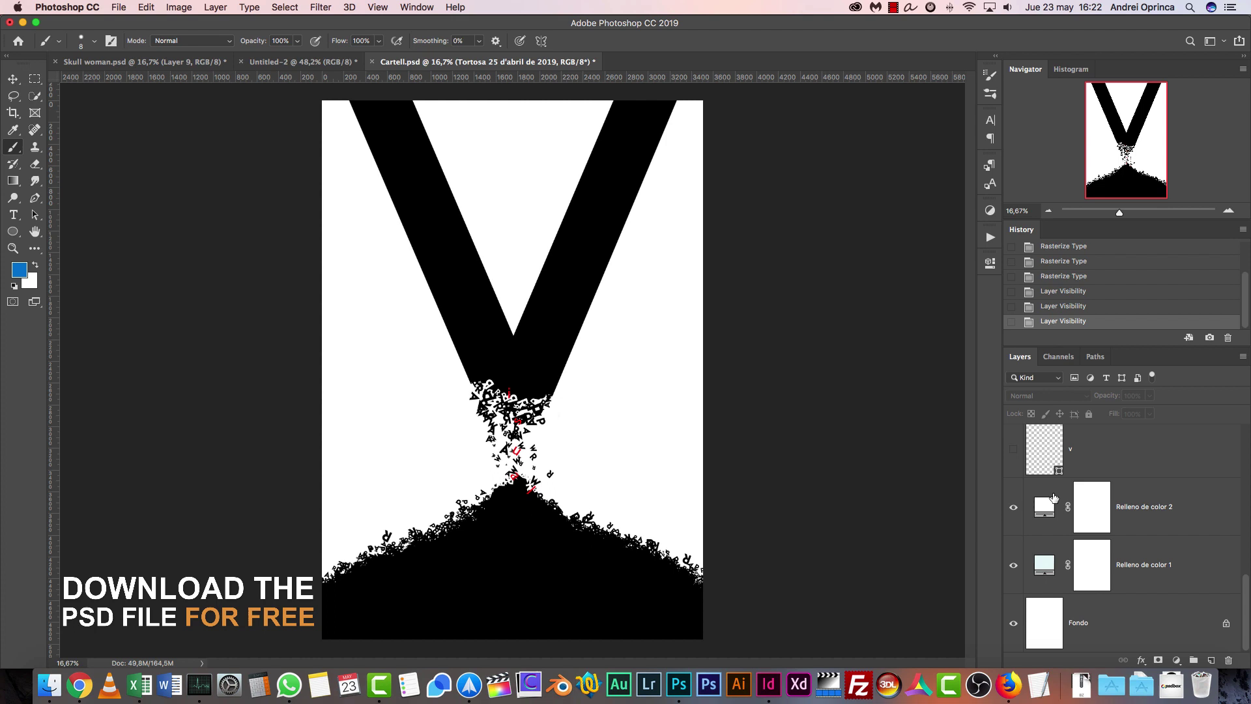
pyautogui.keyDown('alt'); pyautogui.click(1013, 623); pyautogui.keyUp('alt')
pyautogui.click(1013, 566)
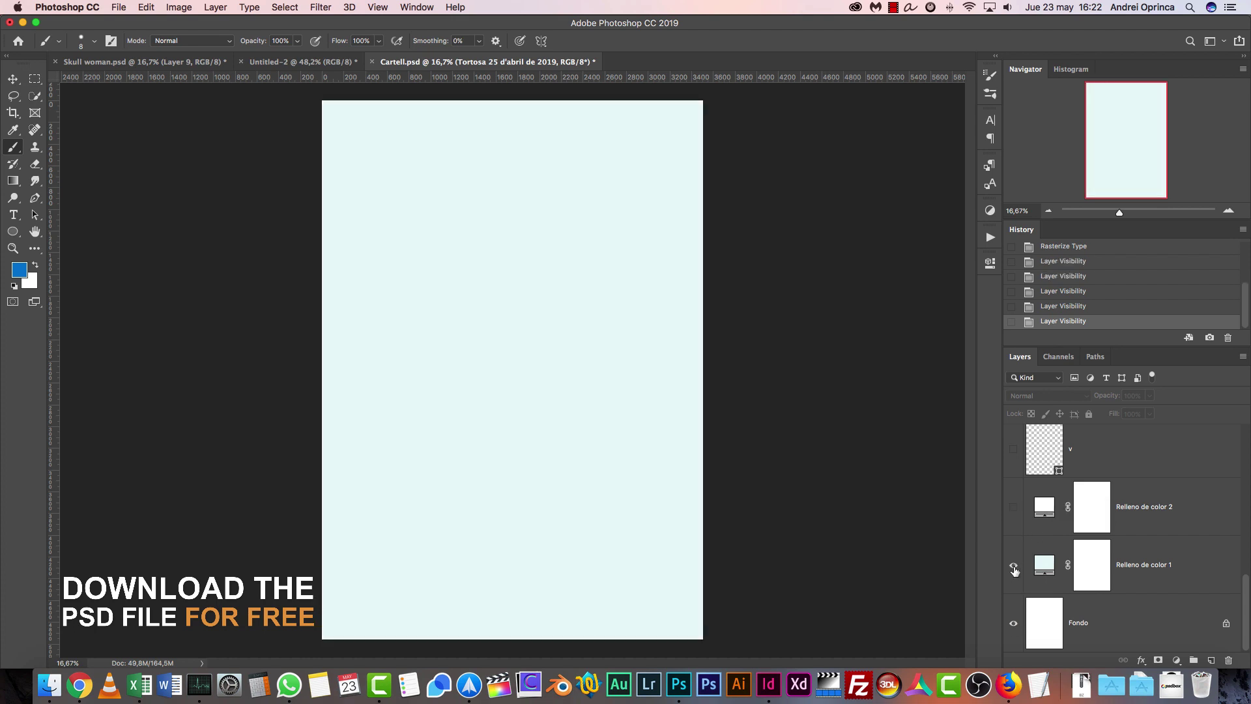
pyautogui.click(1015, 505)
pyautogui.scroll(3, 1015, 514)
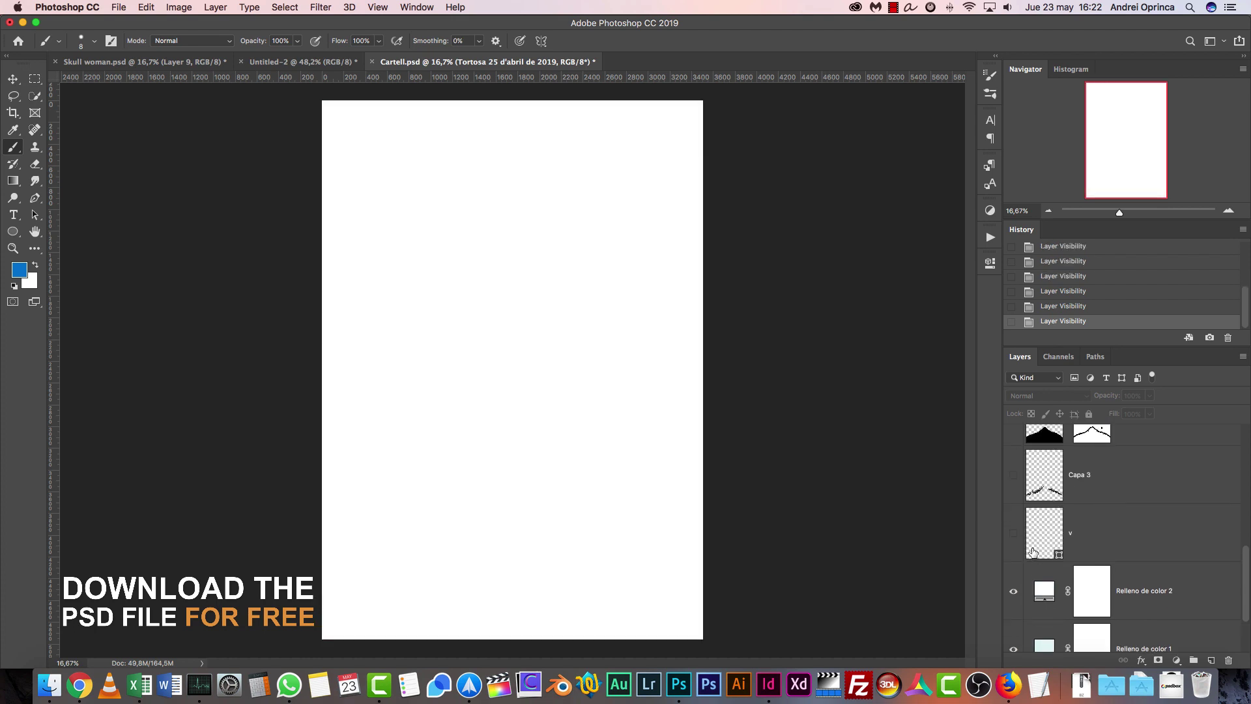
pyautogui.click(1013, 533)
pyautogui.click(1178, 542)
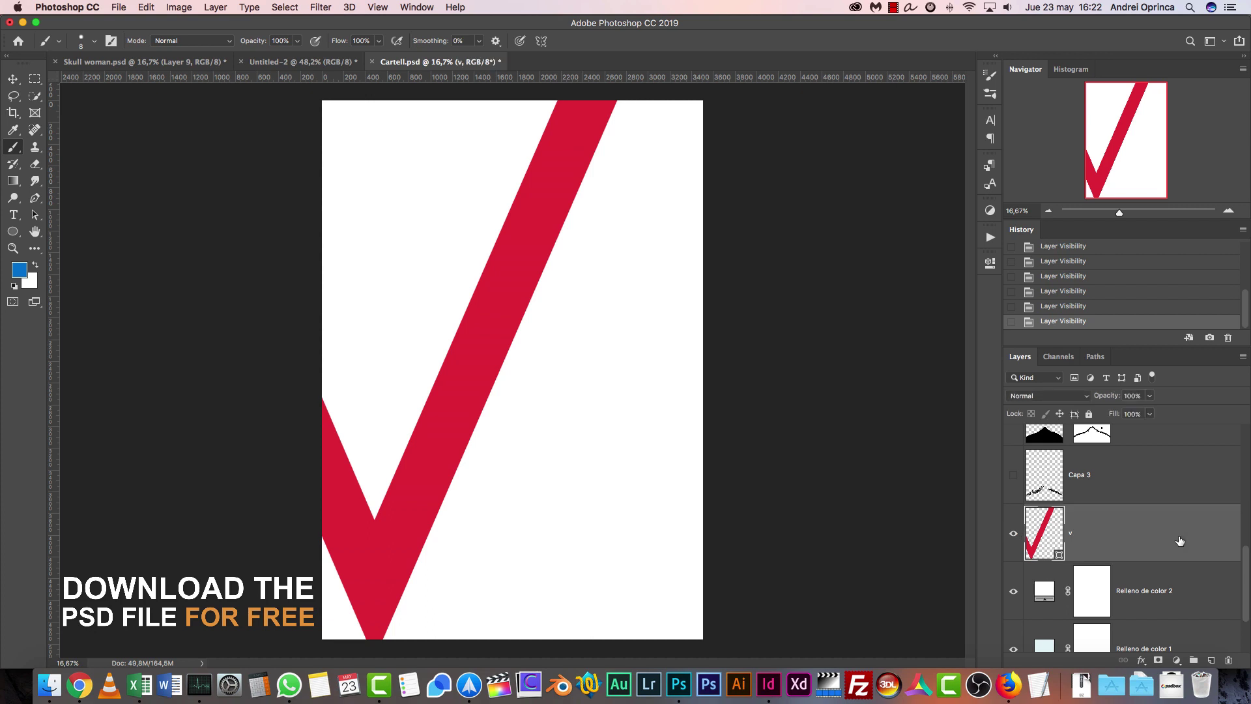
# Delete the red V layer and make the black V layer visible.
pyautogui.press('BackSpace')
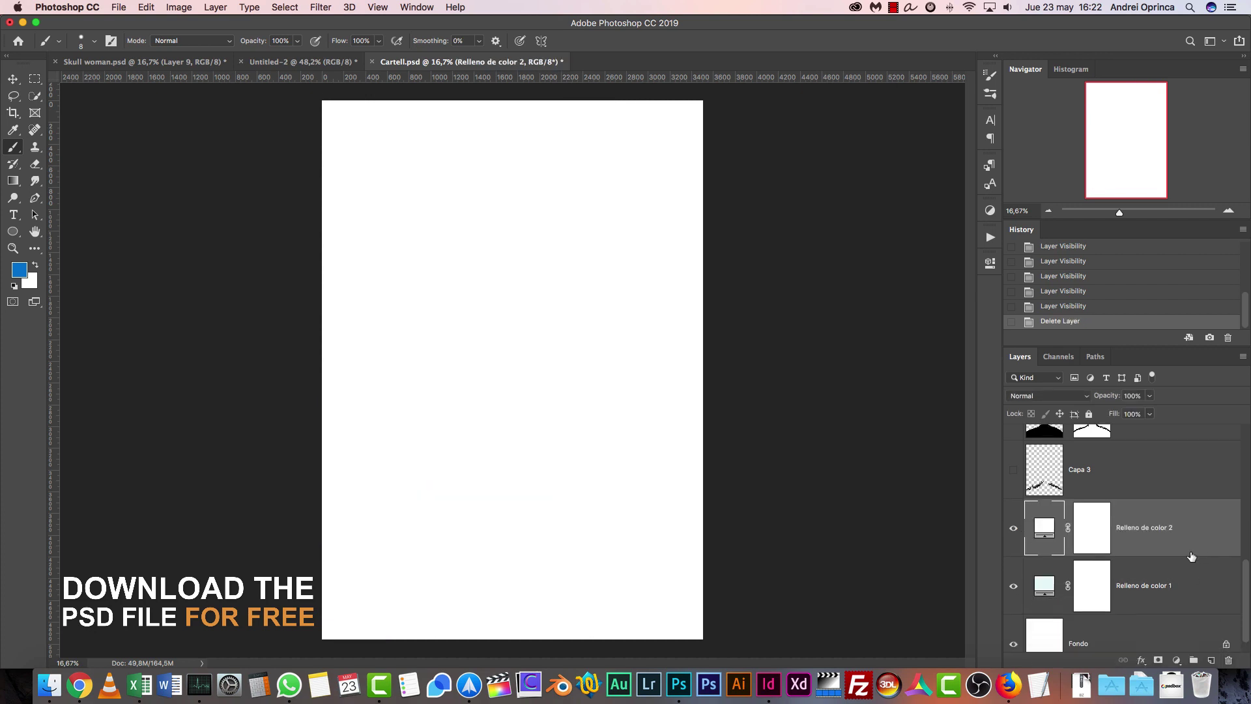
pyautogui.scroll(5, 1191, 556)
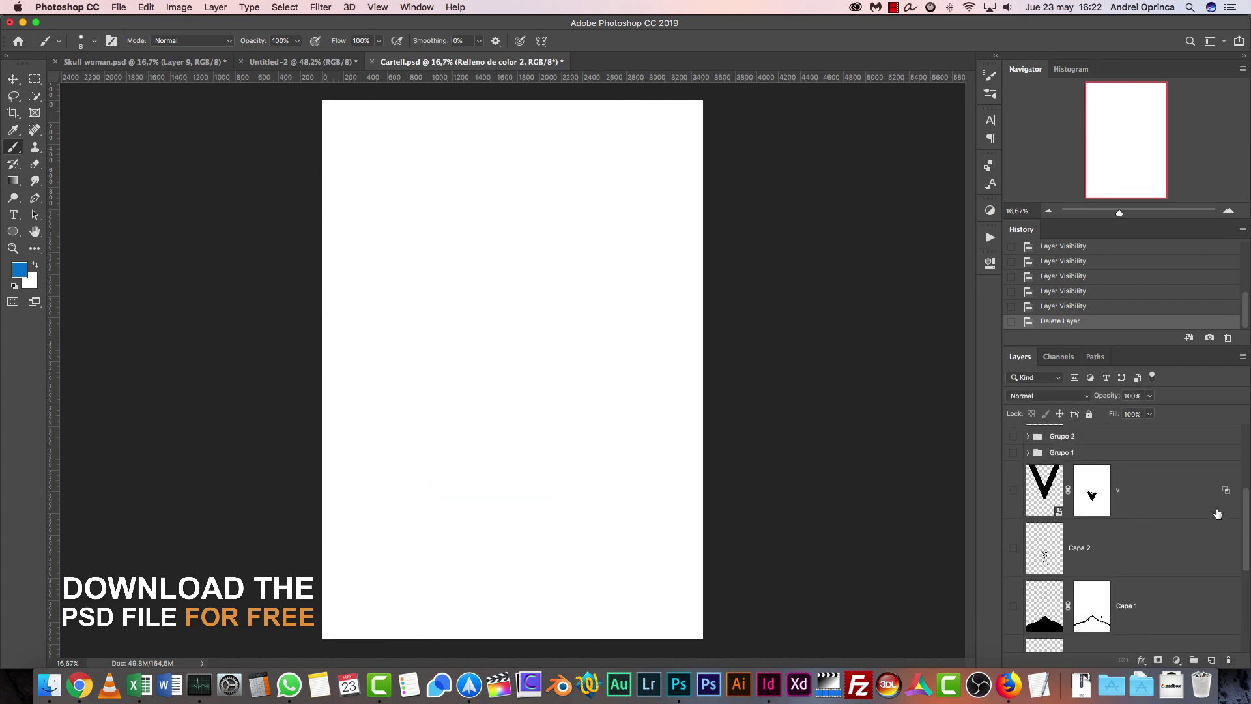
pyautogui.click(1014, 491)
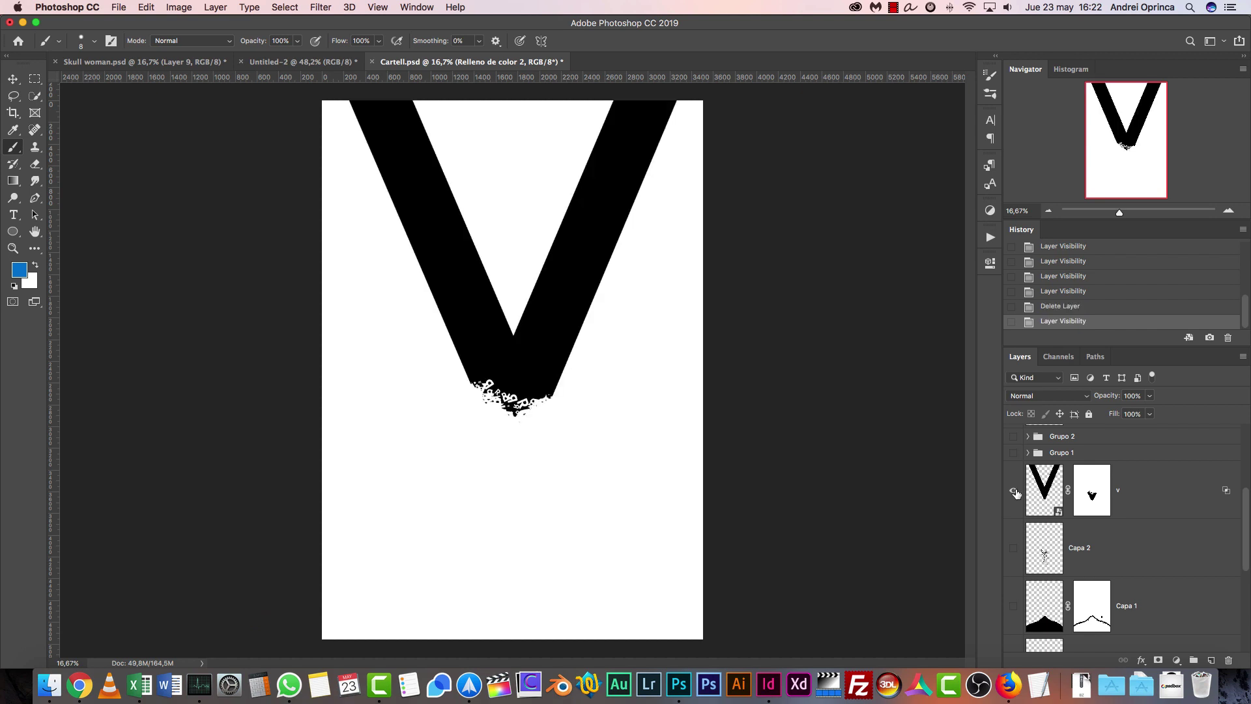
# Fill the black V's layer mask with white to reveal the complete V.
pyautogui.keyDown('shift'); pyautogui.click(1088, 497); pyautogui.keyUp('shift')
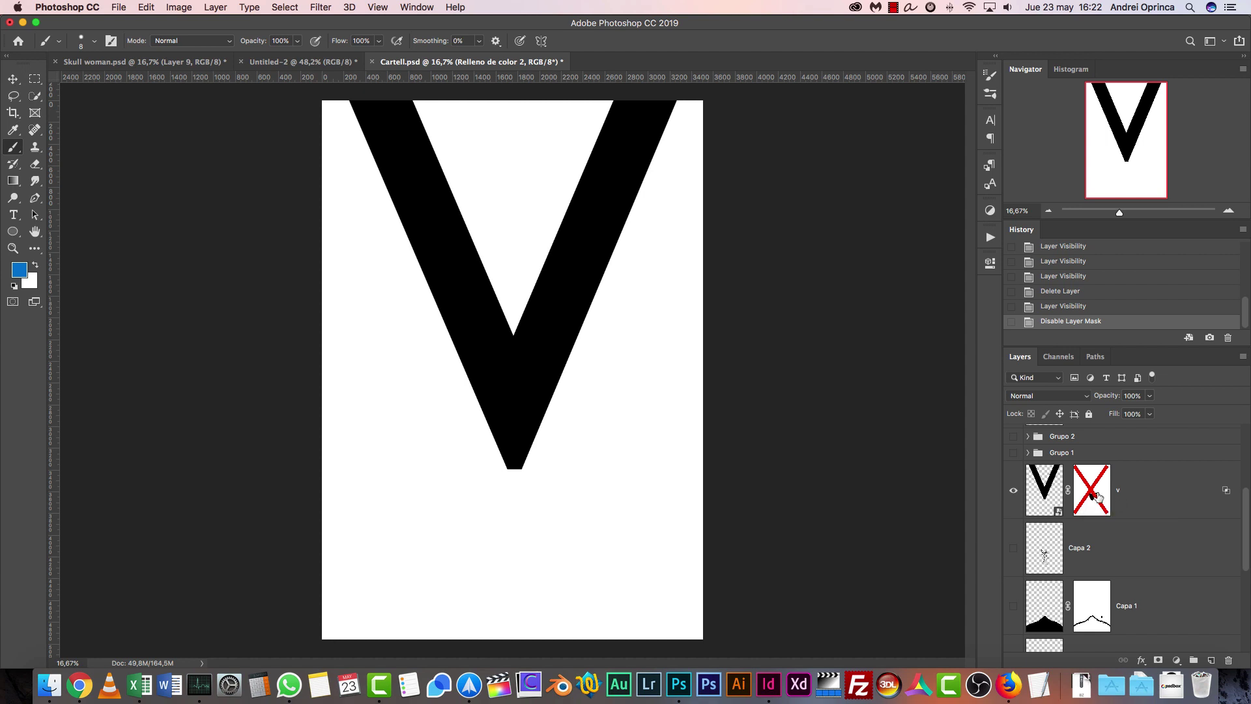
pyautogui.click(1098, 497)
pyautogui.press('x')
pyautogui.hotkey('alt', 'BackSpace')
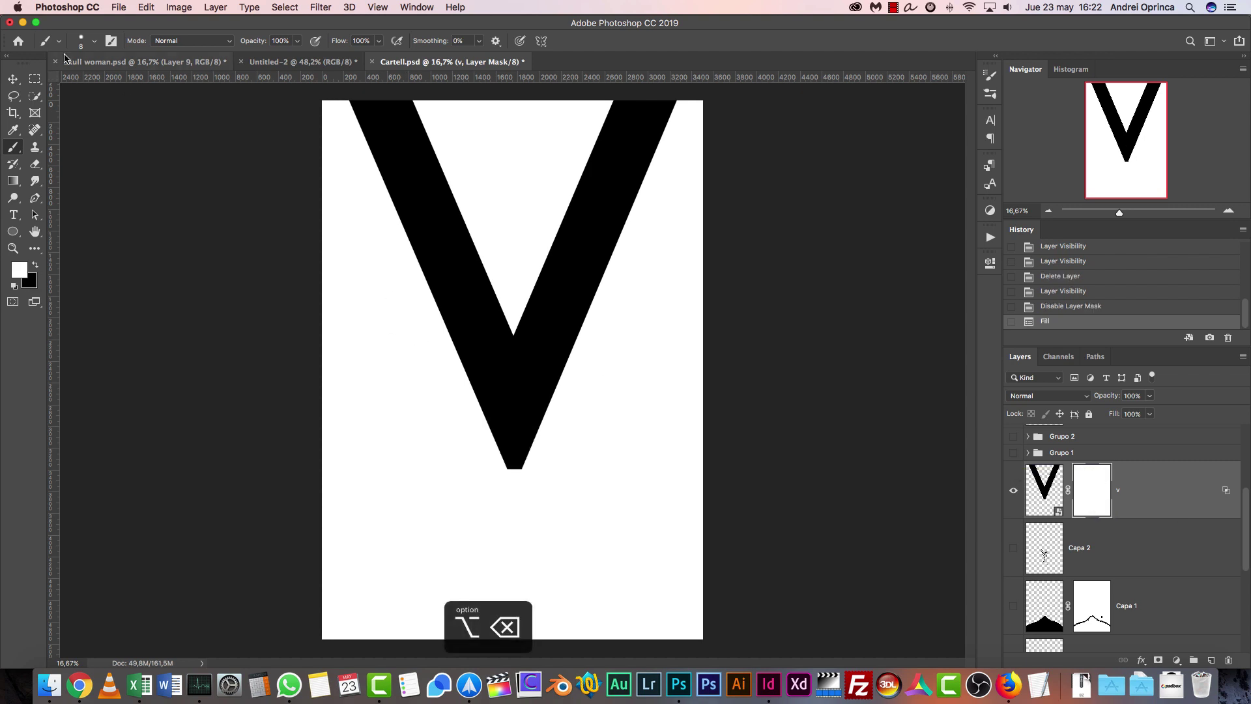
# Lasso the V's lower tip and fill that mask area black to hide it.
pyautogui.click(15, 96)
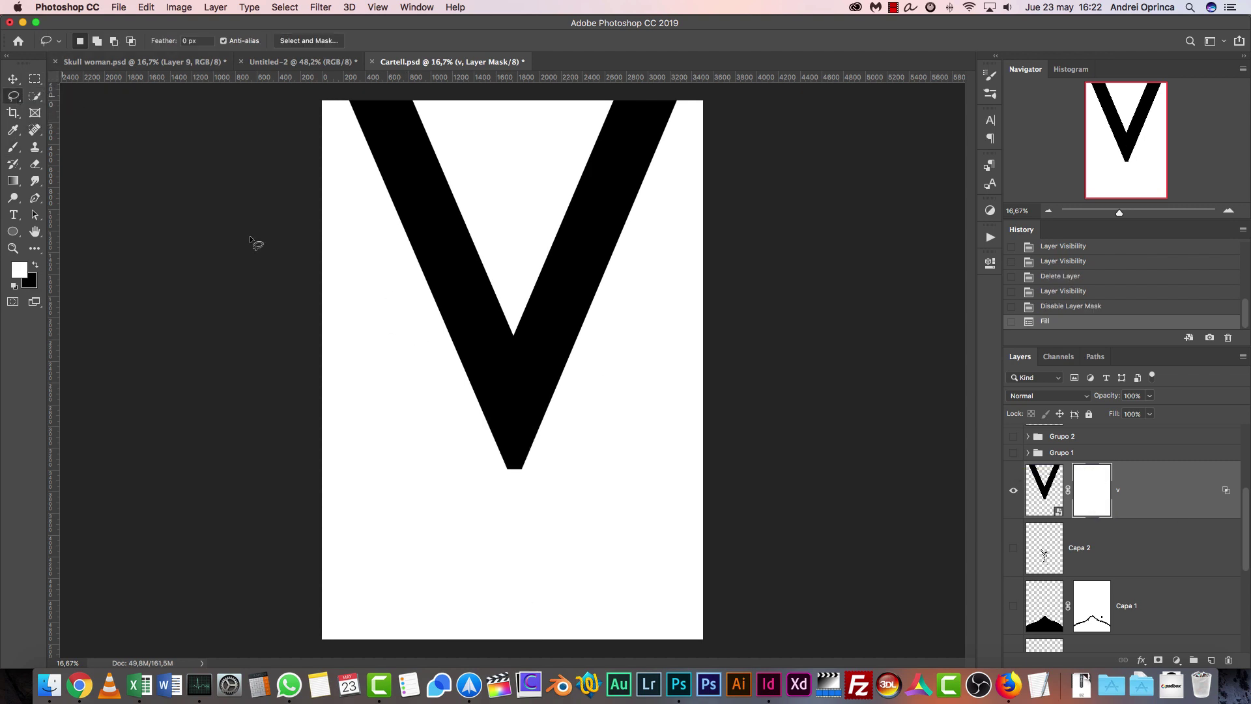
pyautogui.moveTo(458, 404)
pyautogui.mouseDown()
pyautogui.moveTo(480, 423)
pyautogui.moveTo(550, 436)
pyautogui.mouseUp()
pyautogui.click(451, 362)
pyautogui.moveTo(465, 397)
pyautogui.mouseDown()
pyautogui.moveTo(517, 404)
pyautogui.moveTo(544, 392)
pyautogui.moveTo(456, 385)
pyautogui.moveTo(505, 497)
pyautogui.moveTo(554, 495)
pyautogui.moveTo(572, 423)
pyautogui.mouseUp()
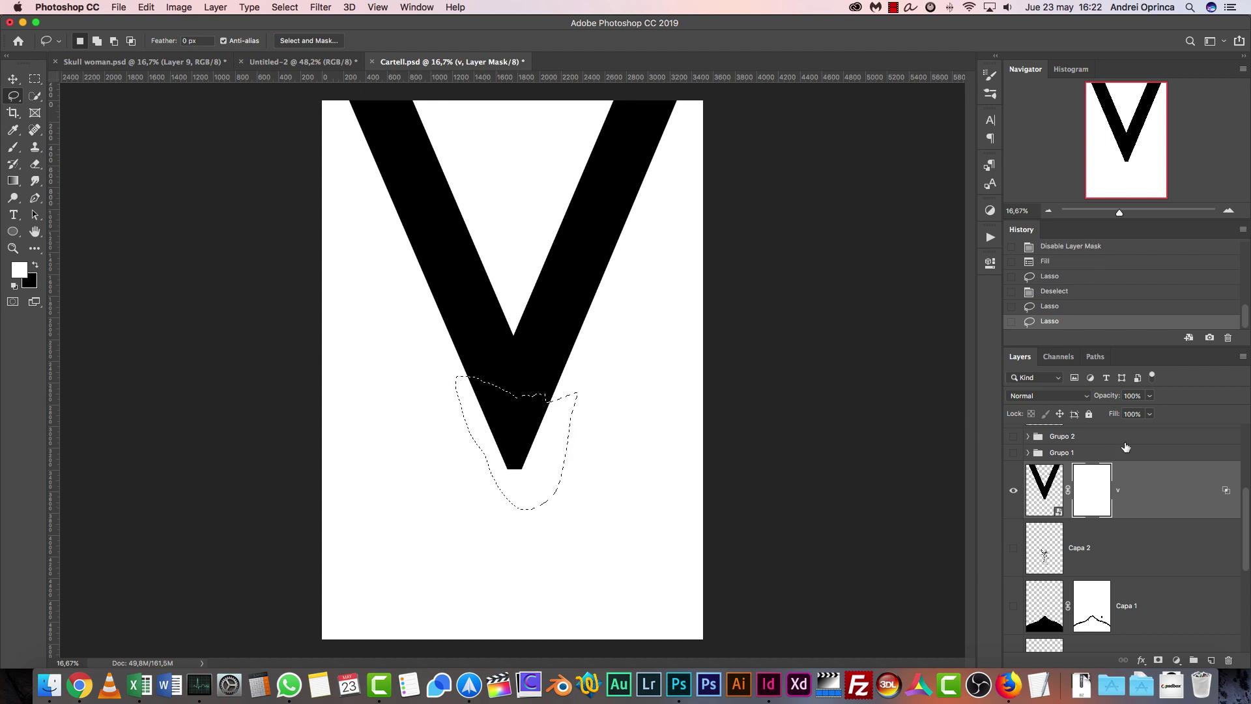
pyautogui.press('x')
pyautogui.hotkey('alt', 'BackSpace')
pyautogui.press('super+d')
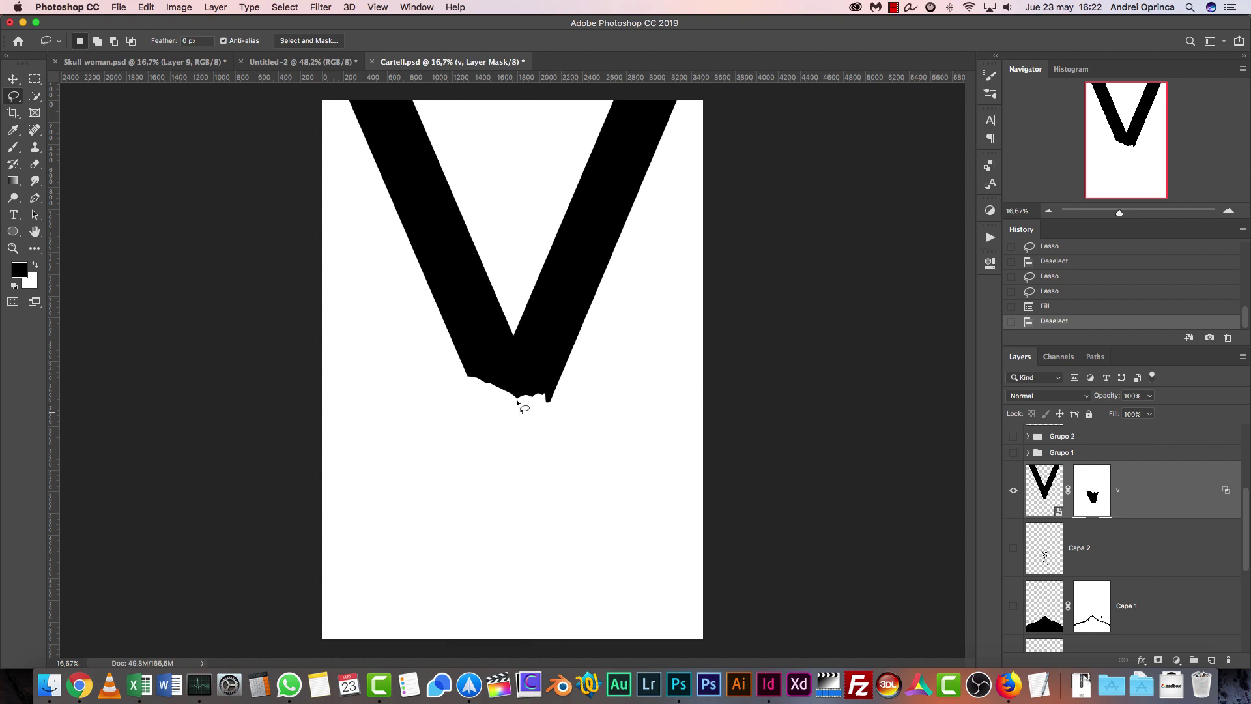
# Fill a small lasso area with white on the mask to restore part of the V's edge.
pyautogui.moveTo(500, 425)
pyautogui.mouseDown()
pyautogui.moveTo(503, 401)
pyautogui.moveTo(511, 408)
pyautogui.moveTo(495, 387)
pyautogui.moveTo(543, 406)
pyautogui.moveTo(552, 370)
pyautogui.mouseUp()
pyautogui.click(467, 352)
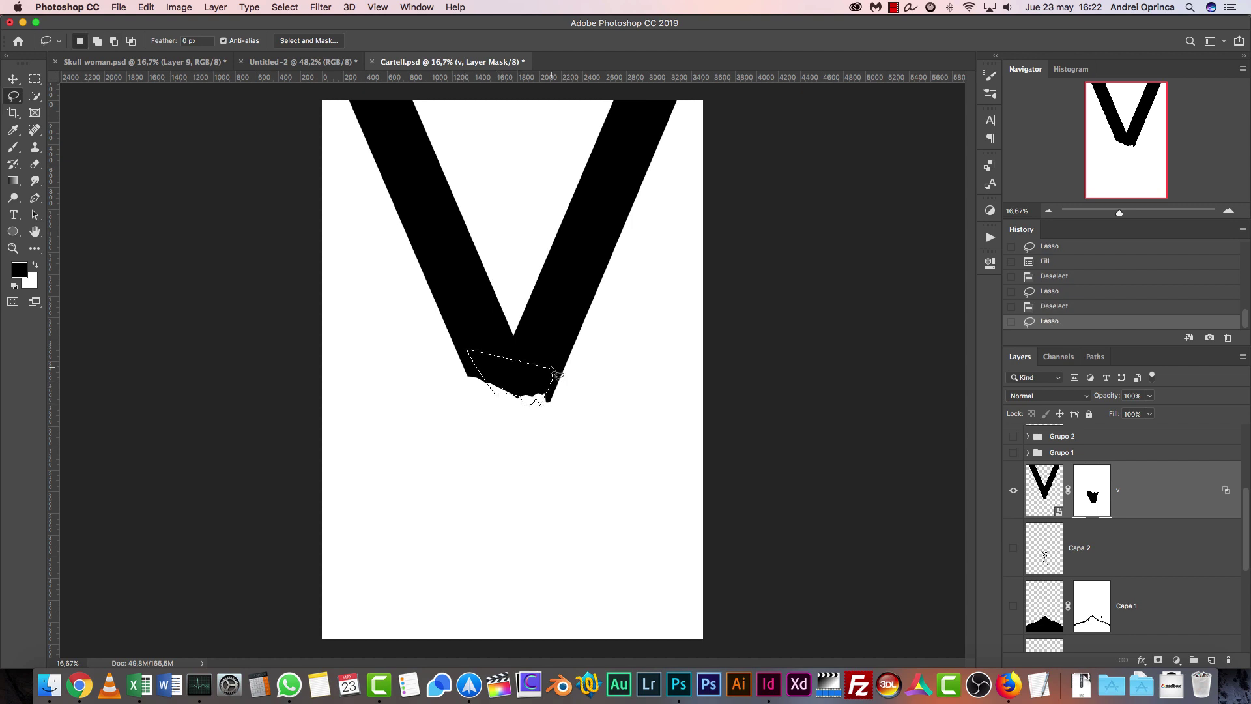
pyautogui.press('x')
pyautogui.hotkey('alt', 'BackSpace')
pyautogui.press('super+d')
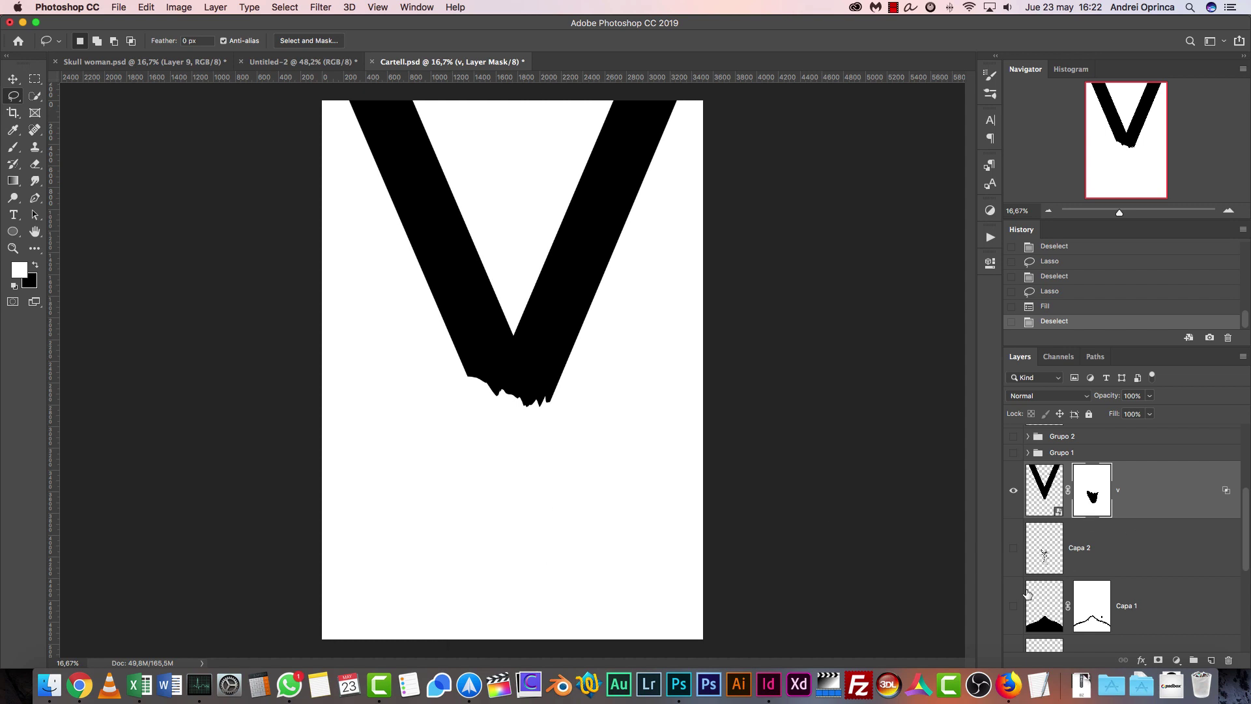
# Turn off the mountain layer's mask and add a new empty Layer 1 above it.
pyautogui.keyDown('shift'); pyautogui.click(1092, 615); pyautogui.keyUp('shift')
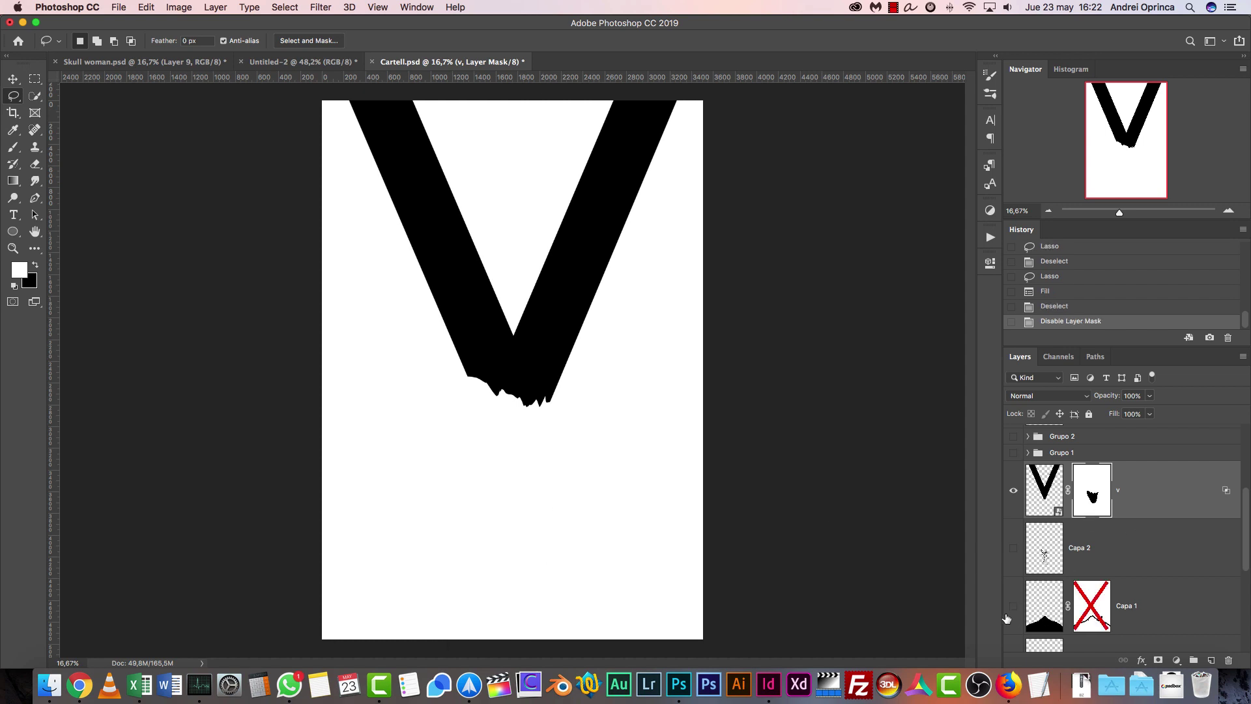
pyautogui.click(1012, 606)
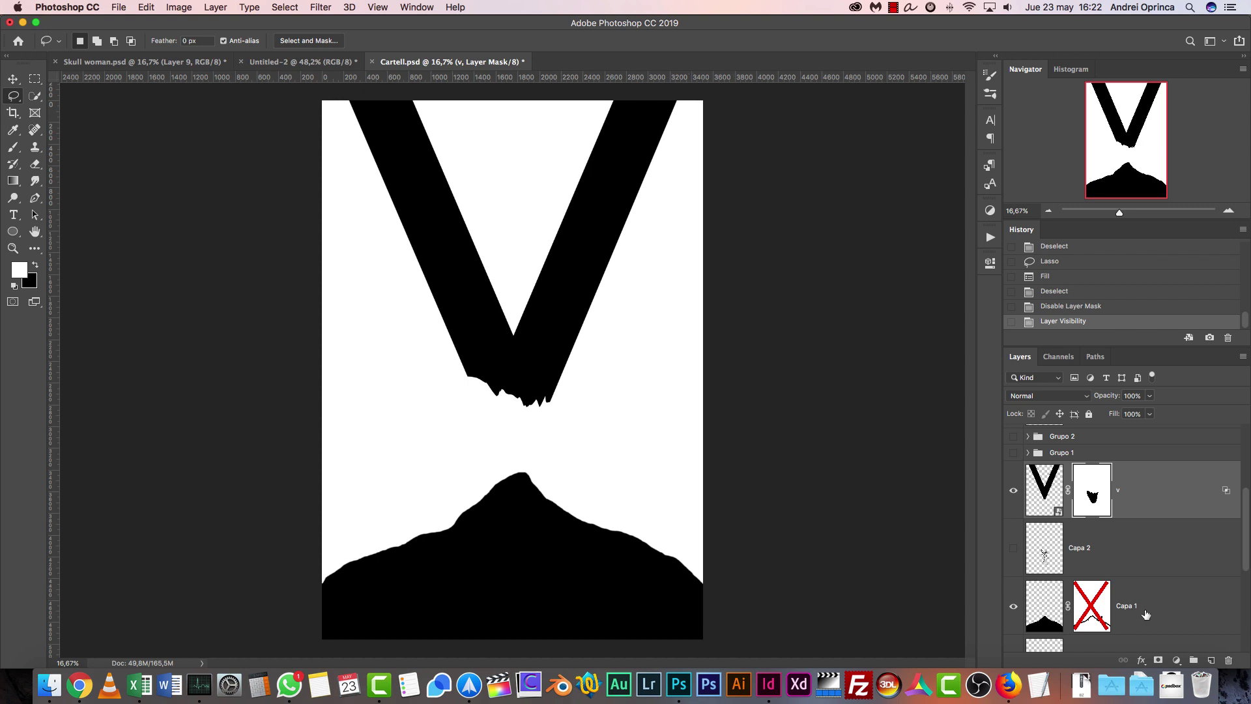
pyautogui.click(1014, 606)
pyautogui.click(1211, 660)
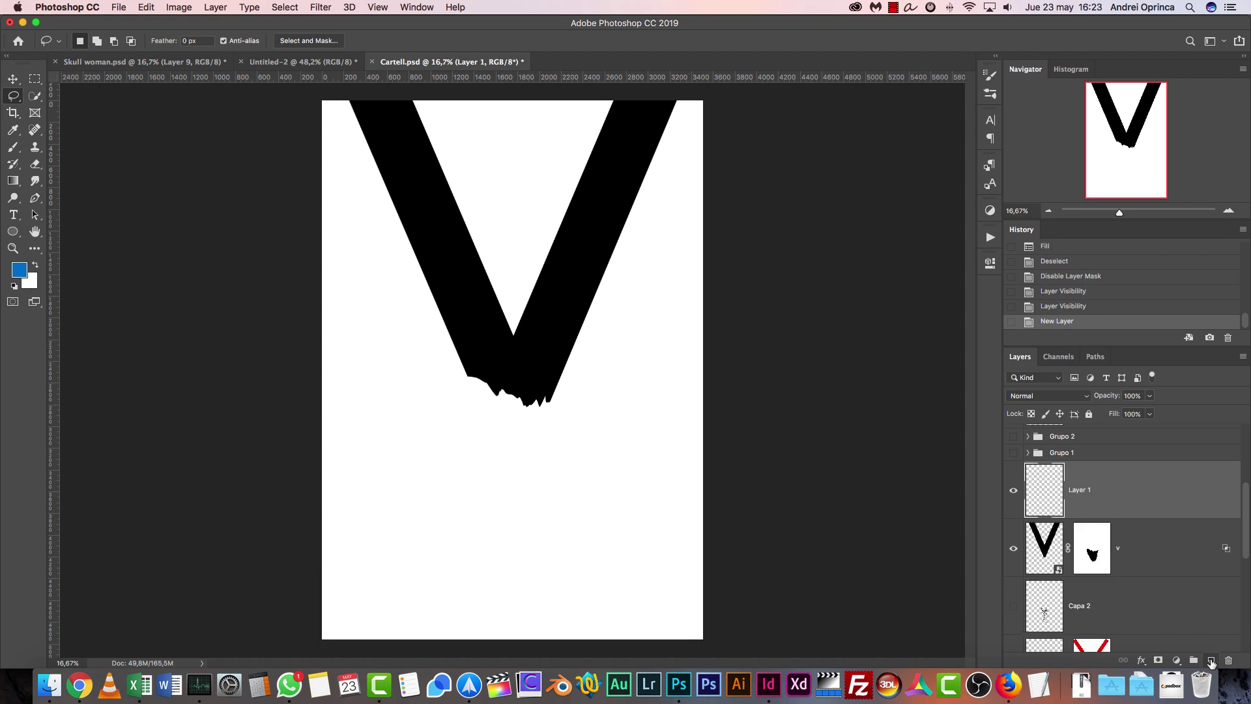
pyautogui.press('super+z')
pyautogui.click(1187, 620)
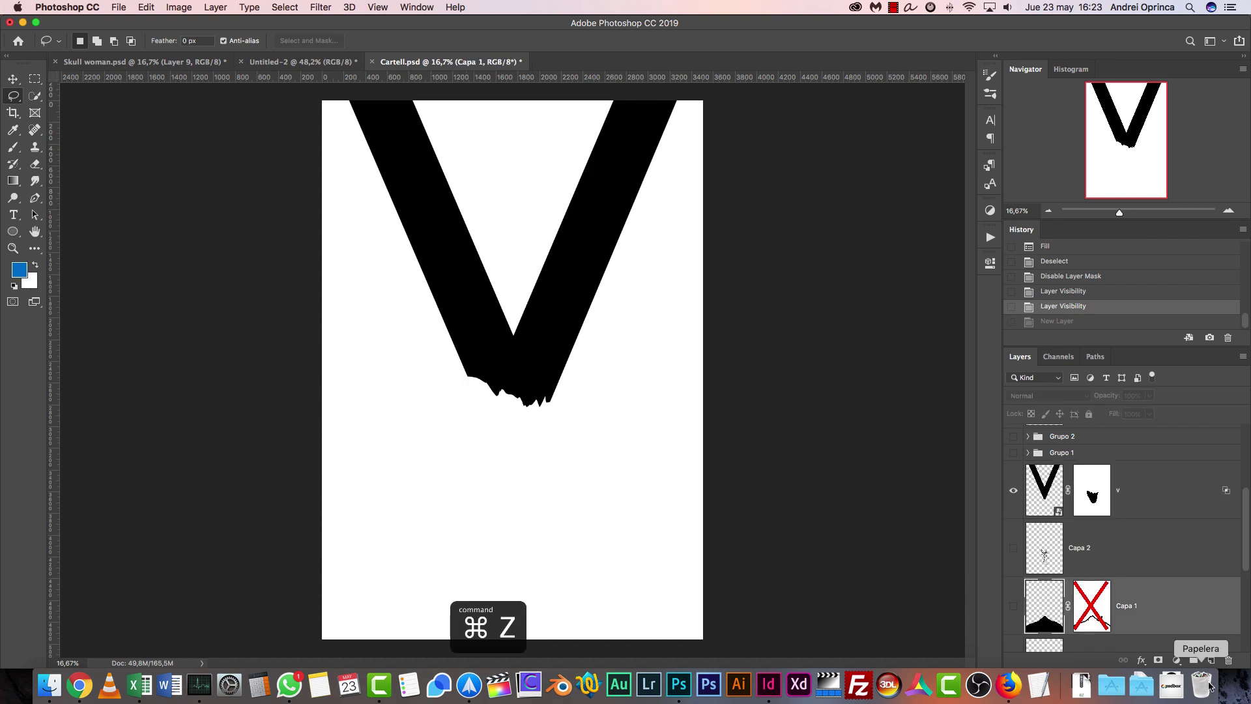
pyautogui.click(1210, 661)
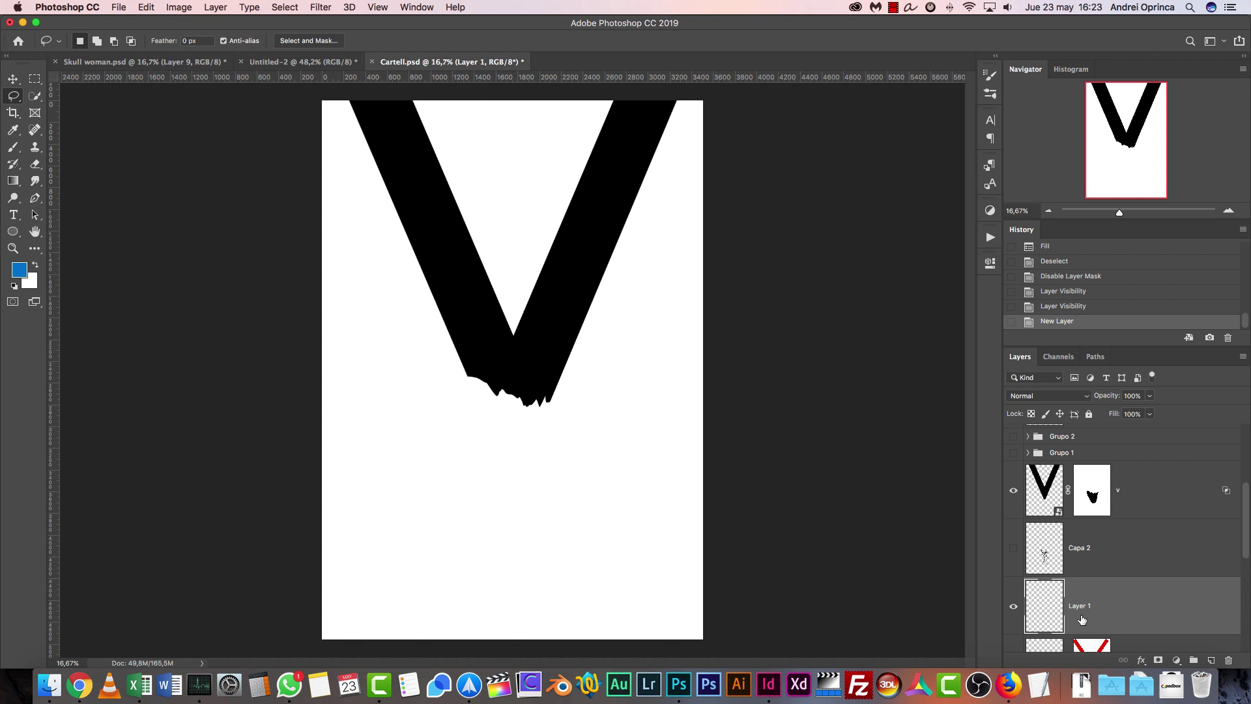
# Show the mountain layer along with the Sala d'Actes, title and Tortosa text layers.
pyautogui.scroll(-1, 1042, 585)
pyautogui.scroll(-5, 1041, 585)
pyautogui.click(1013, 537)
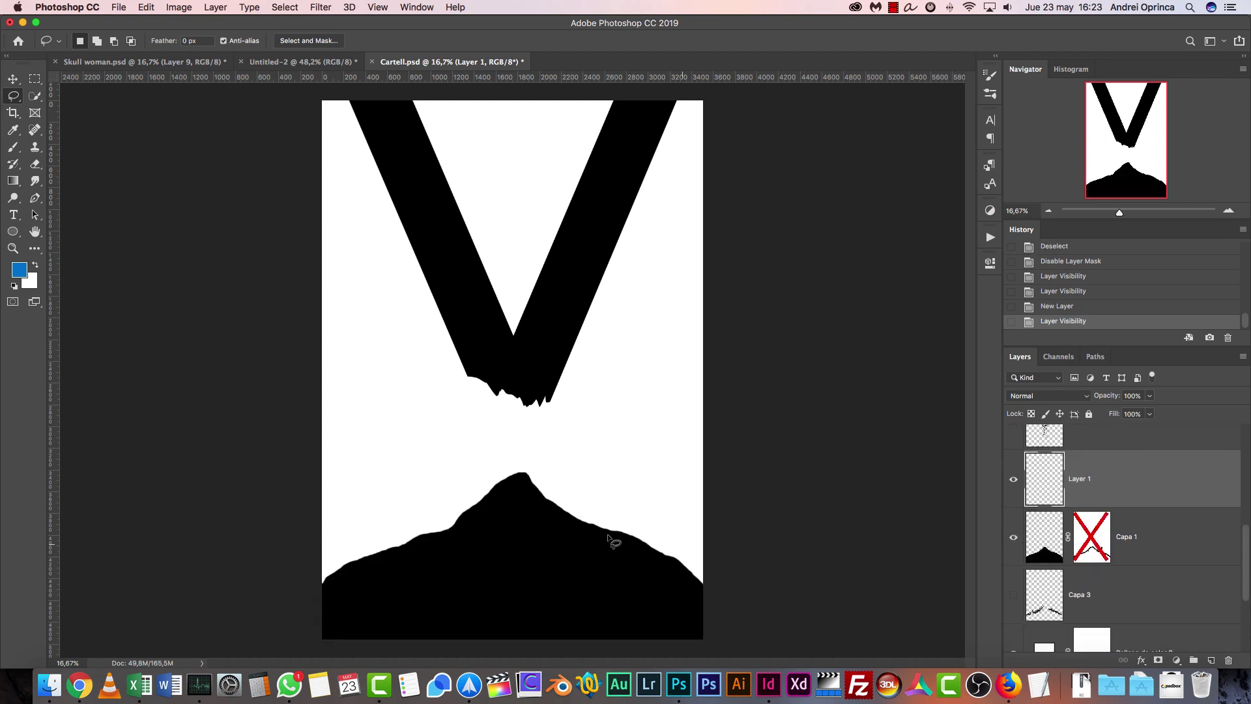
pyautogui.scroll(10, 1122, 475)
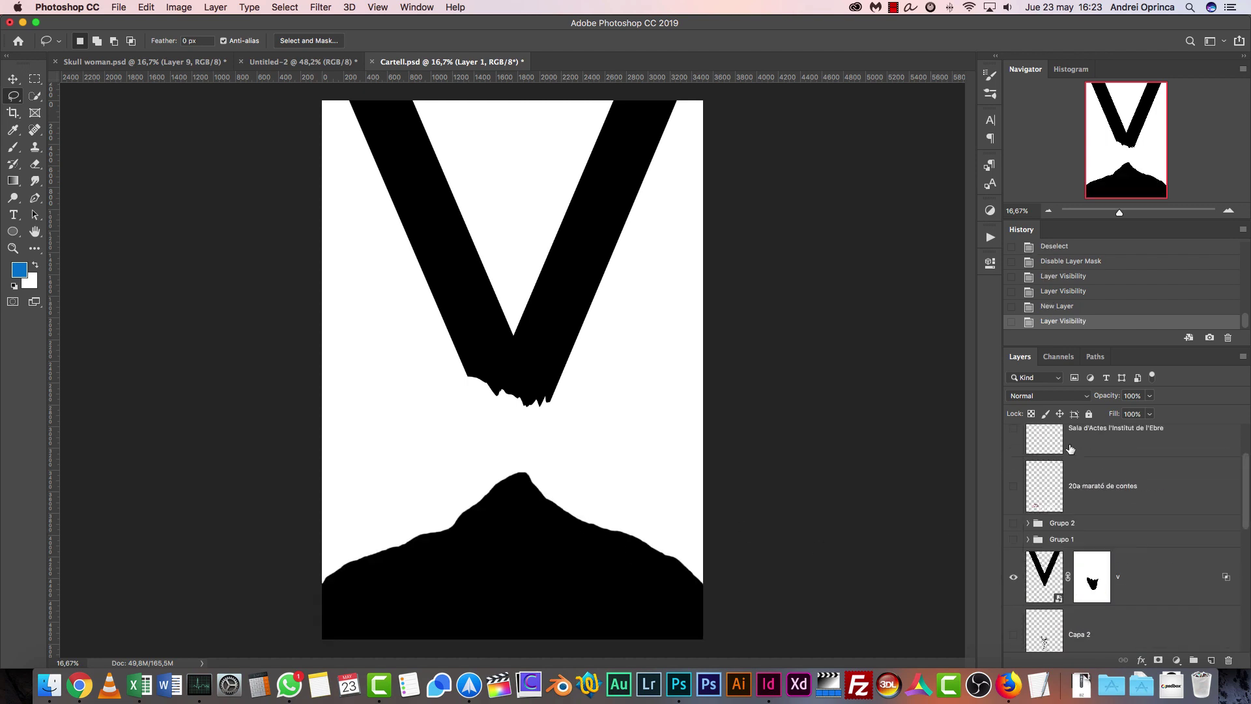
pyautogui.click(1013, 512)
pyautogui.click(1013, 566)
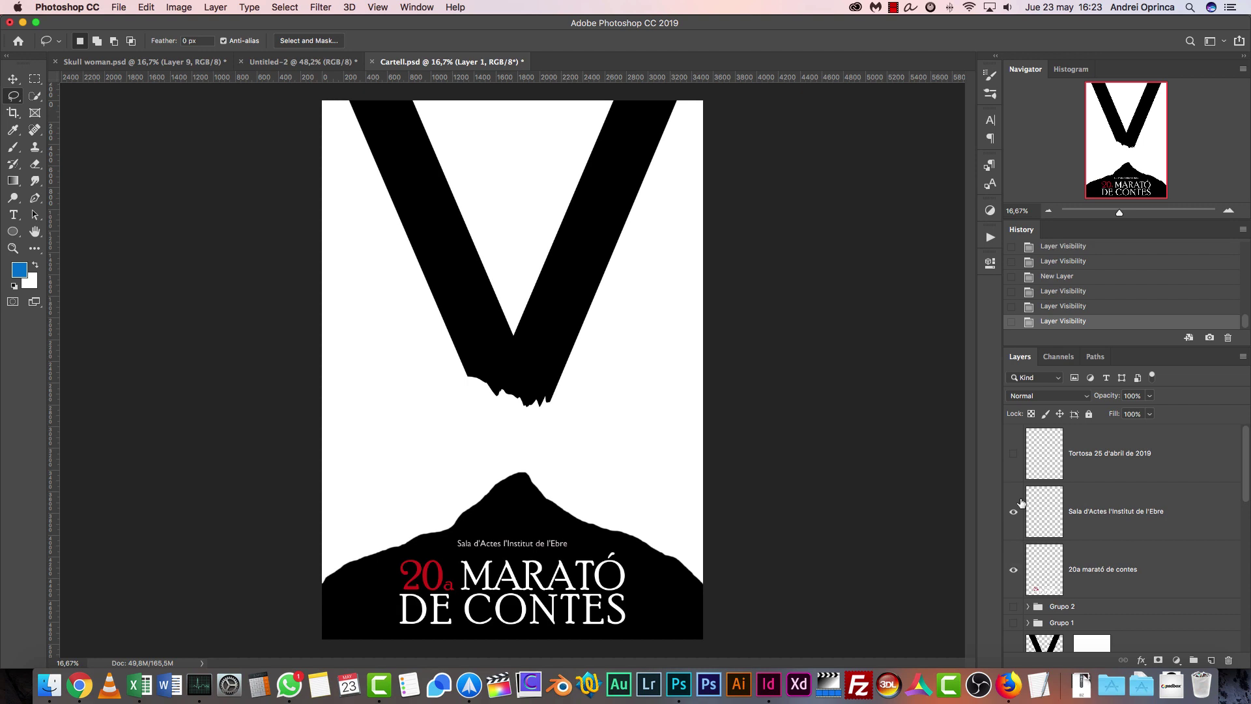
pyautogui.click(1013, 454)
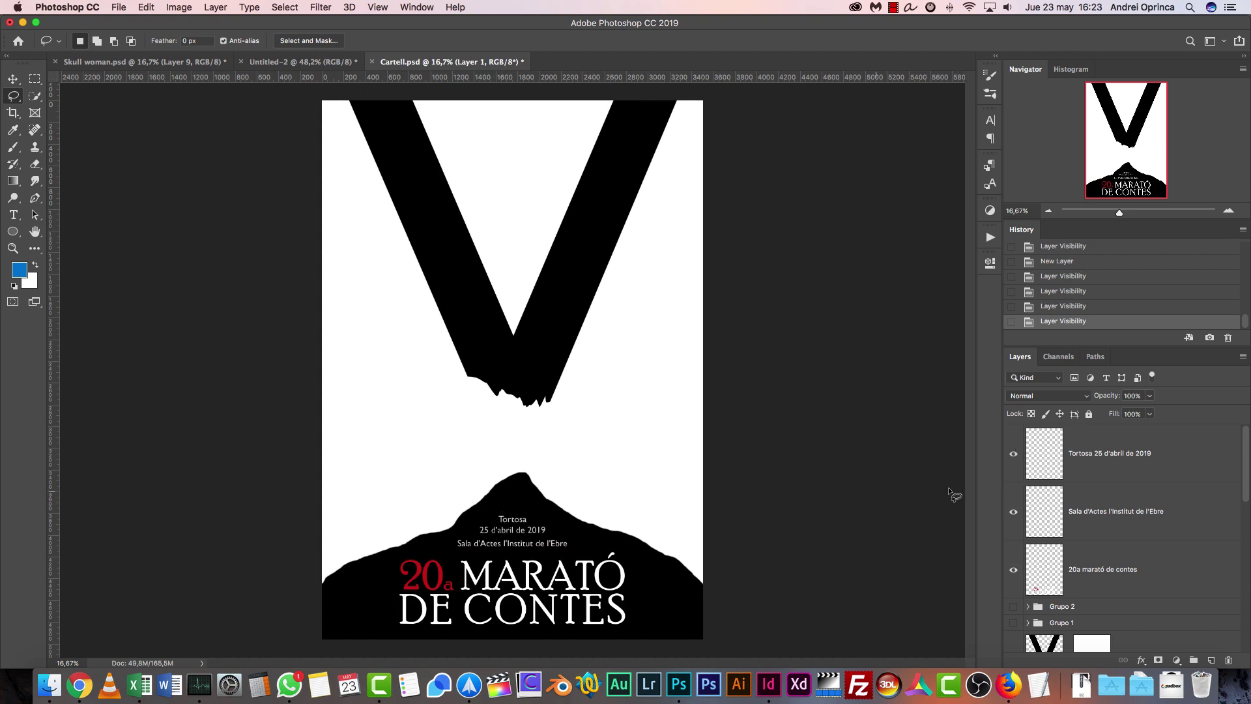
# Hide the Tortosa date, Sala d'Actes venue and 20a marató de contes text again.
pyautogui.click(1014, 454)
pyautogui.click(1013, 511)
pyautogui.click(1013, 571)
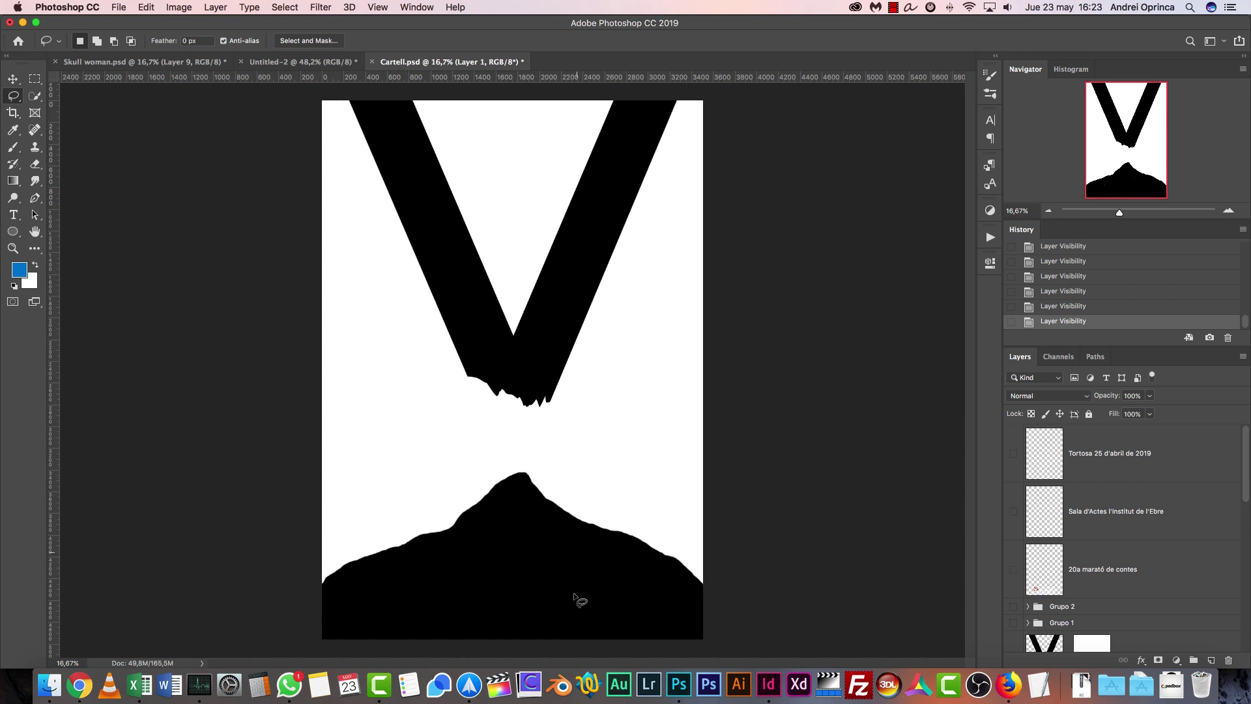
pyautogui.scroll(-5, 1080, 554)
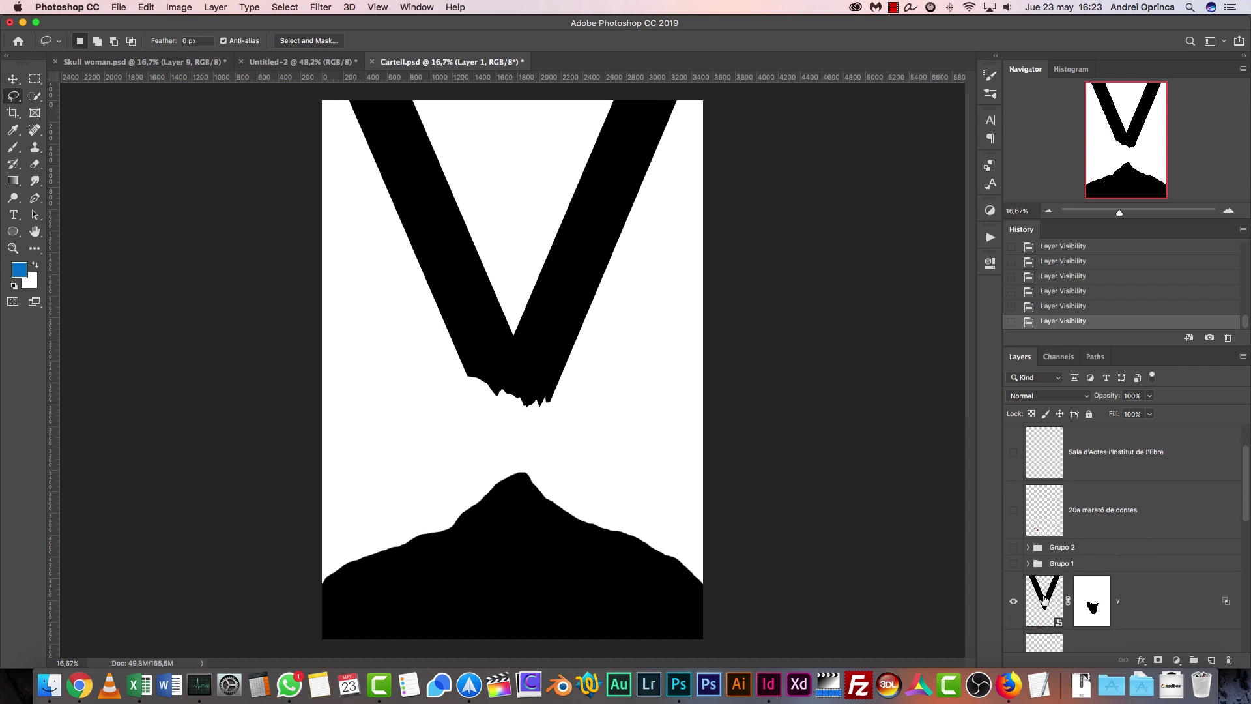
# Hide Capa 1, lasso a taller mountain across the poster bottom, and fill it black.
pyautogui.click(1013, 513)
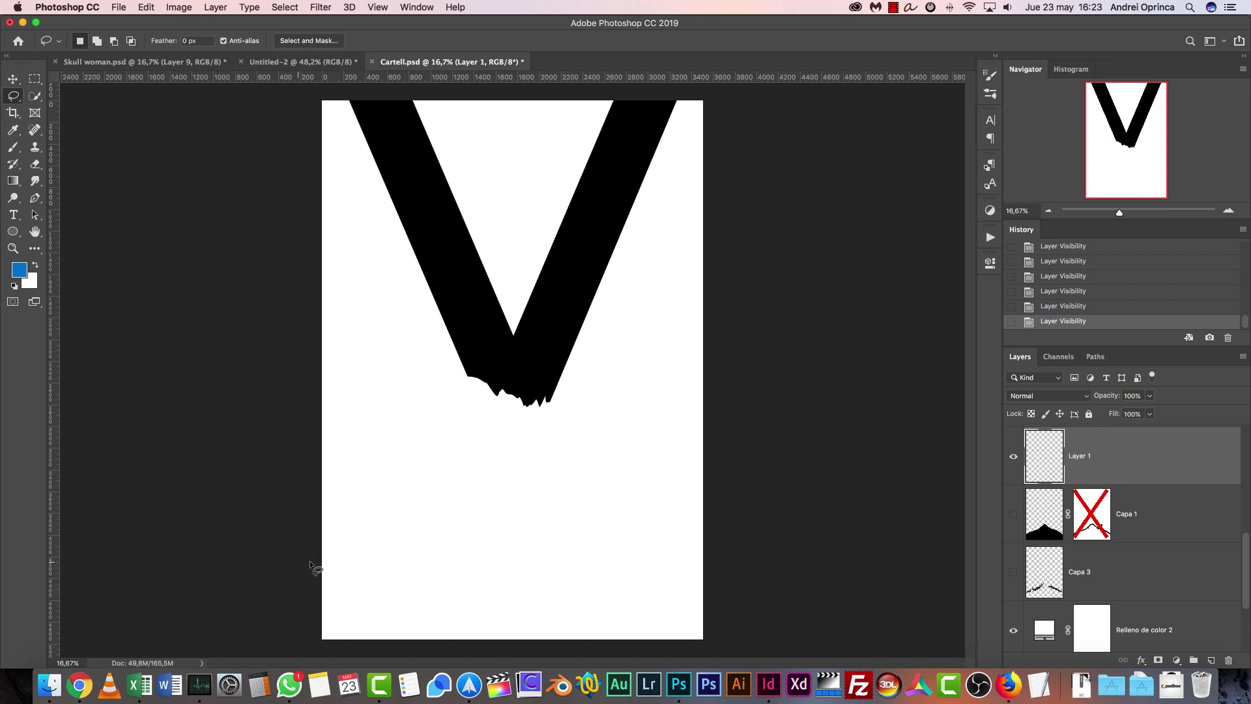
pyautogui.moveTo(331, 567)
pyautogui.mouseDown()
pyautogui.moveTo(453, 536)
pyautogui.moveTo(530, 482)
pyautogui.mouseUp()
pyautogui.moveTo(717, 633)
pyautogui.mouseDown()
pyautogui.moveTo(681, 632)
pyautogui.moveTo(592, 526)
pyautogui.moveTo(539, 489)
pyautogui.moveTo(483, 497)
pyautogui.moveTo(446, 522)
pyautogui.moveTo(320, 650)
pyautogui.moveTo(418, 661)
pyautogui.moveTo(724, 654)
pyautogui.mouseUp()
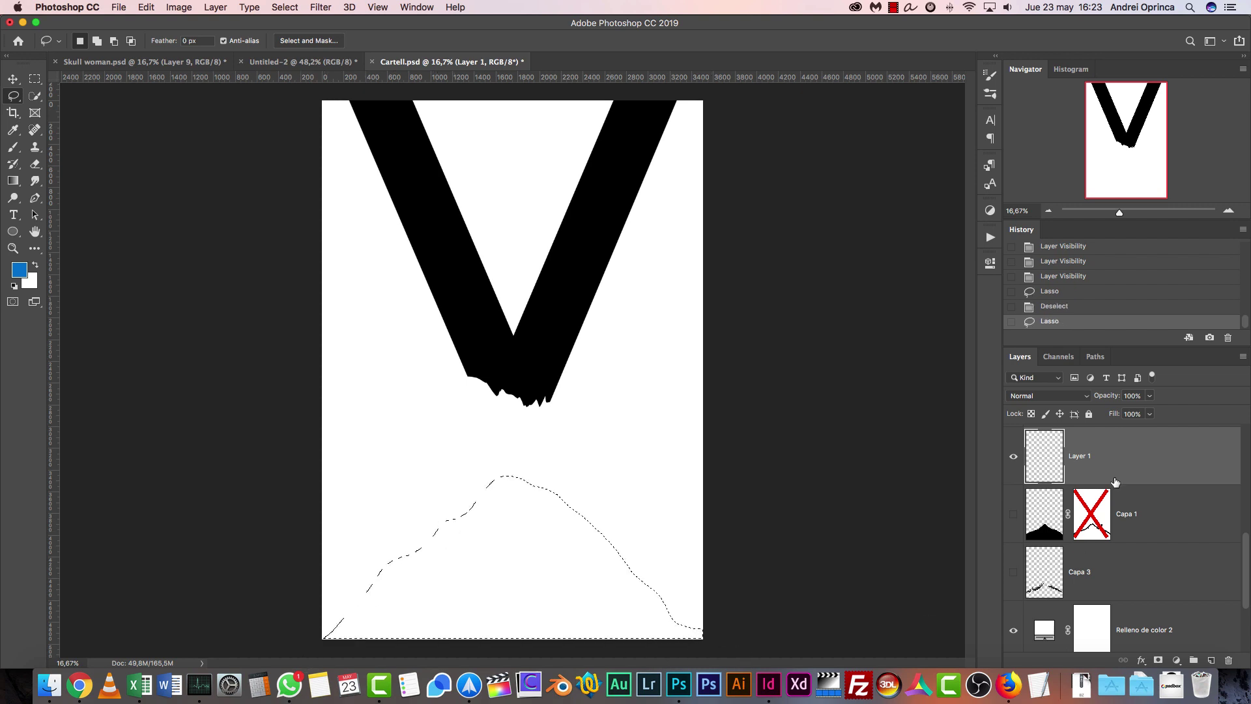
pyautogui.press('d')
pyautogui.hotkey('alt', 'BackSpace')
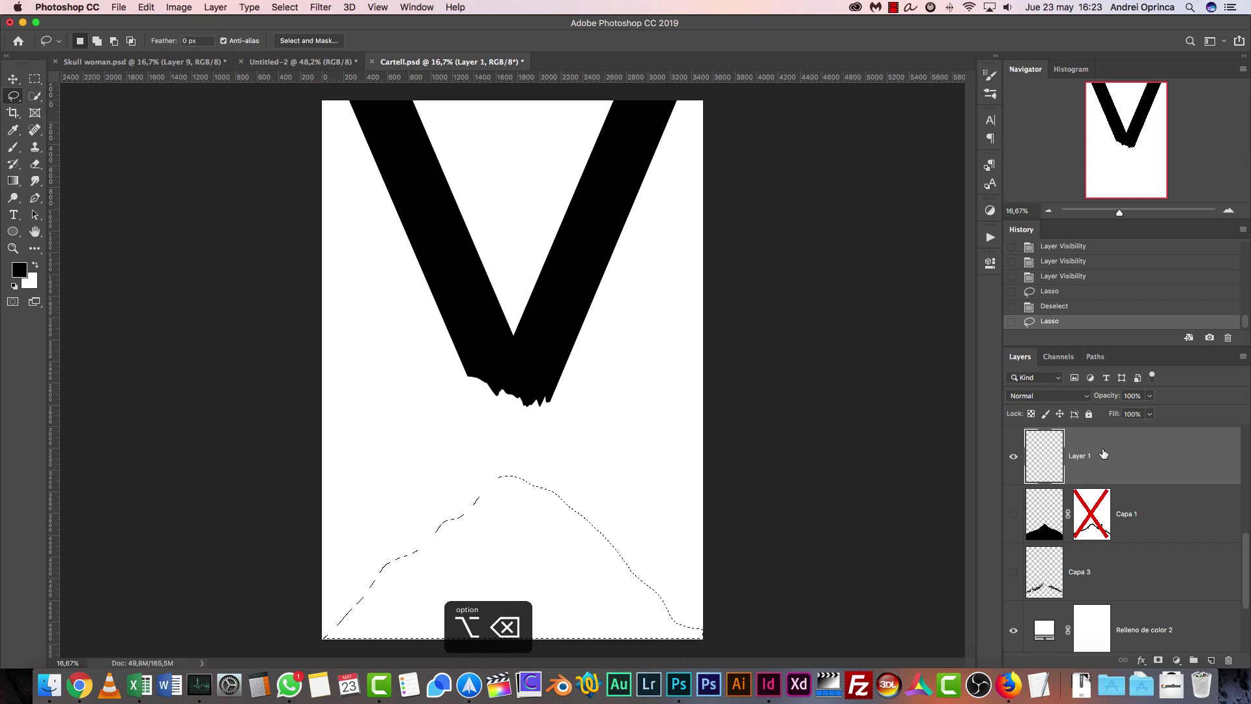
pyautogui.press('super+d')
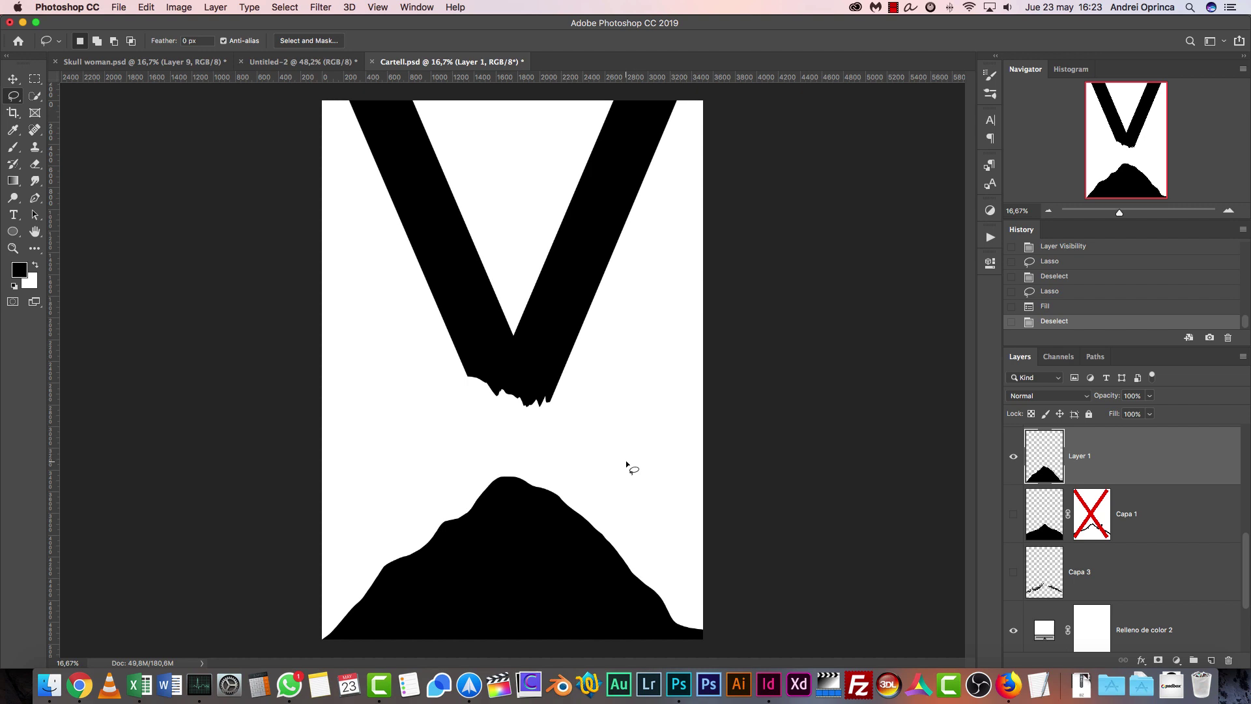
pyautogui.press('b')
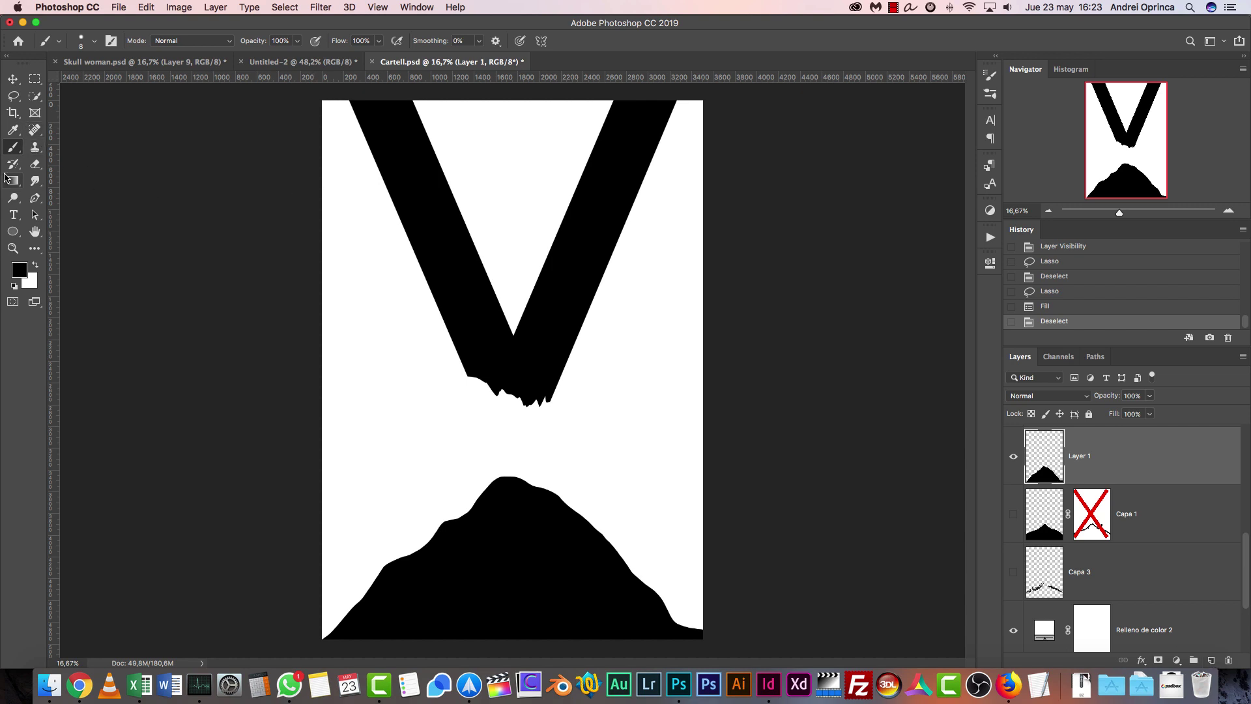
# Type a 72 px letter R left of the V and scale it to about 785%.
pyautogui.click(13, 215)
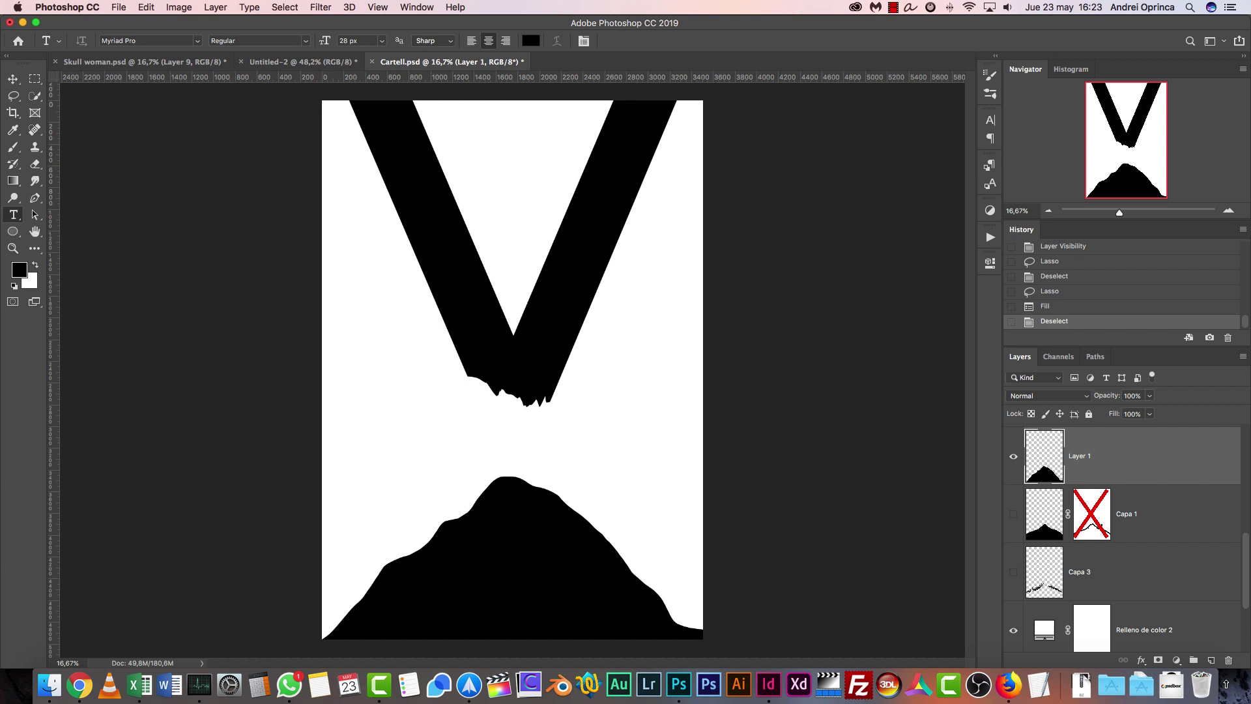
pyautogui.click(1211, 660)
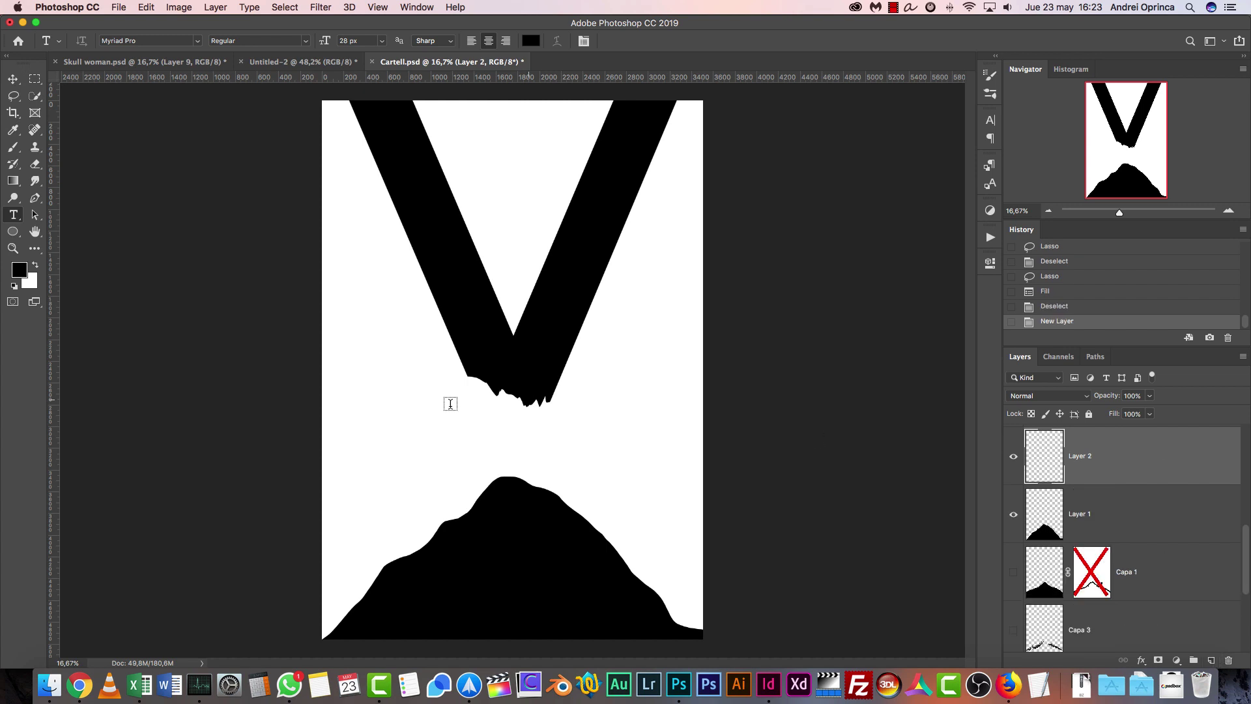
pyautogui.click(377, 431)
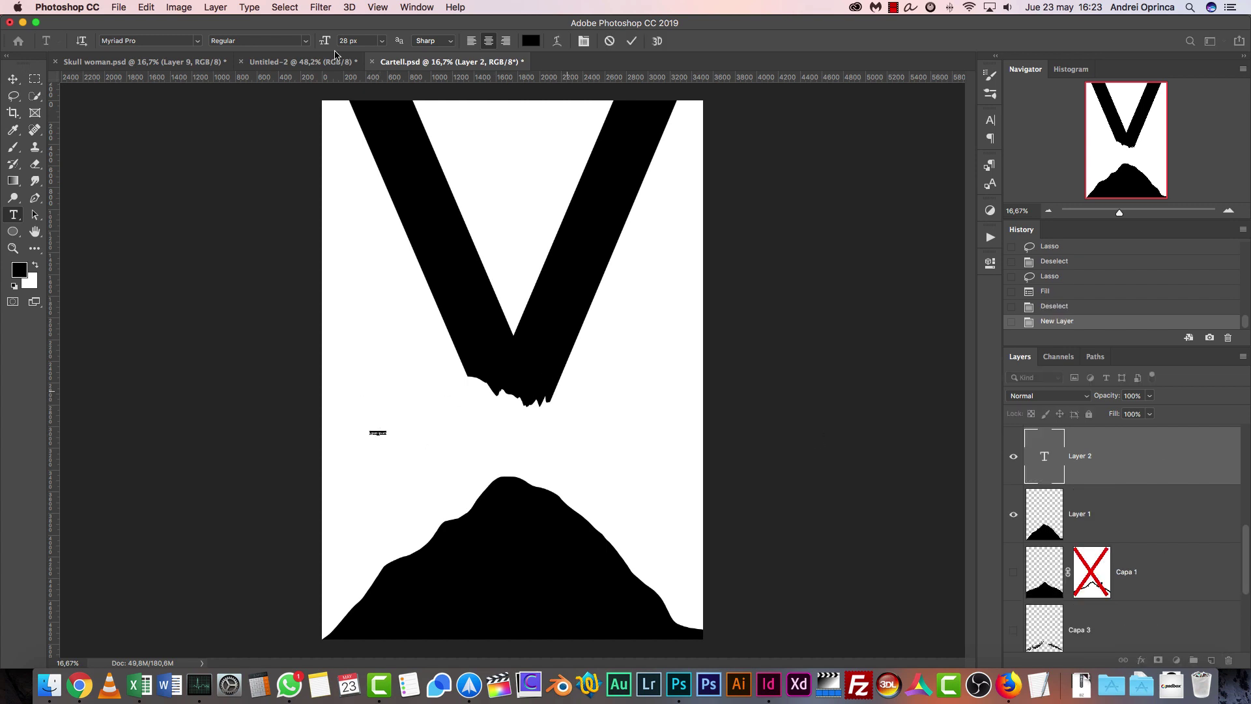
pyautogui.click(382, 41)
pyautogui.click(363, 207)
pyautogui.press('BackSpace')
pyautogui.write('R')
pyautogui.press('super+t')
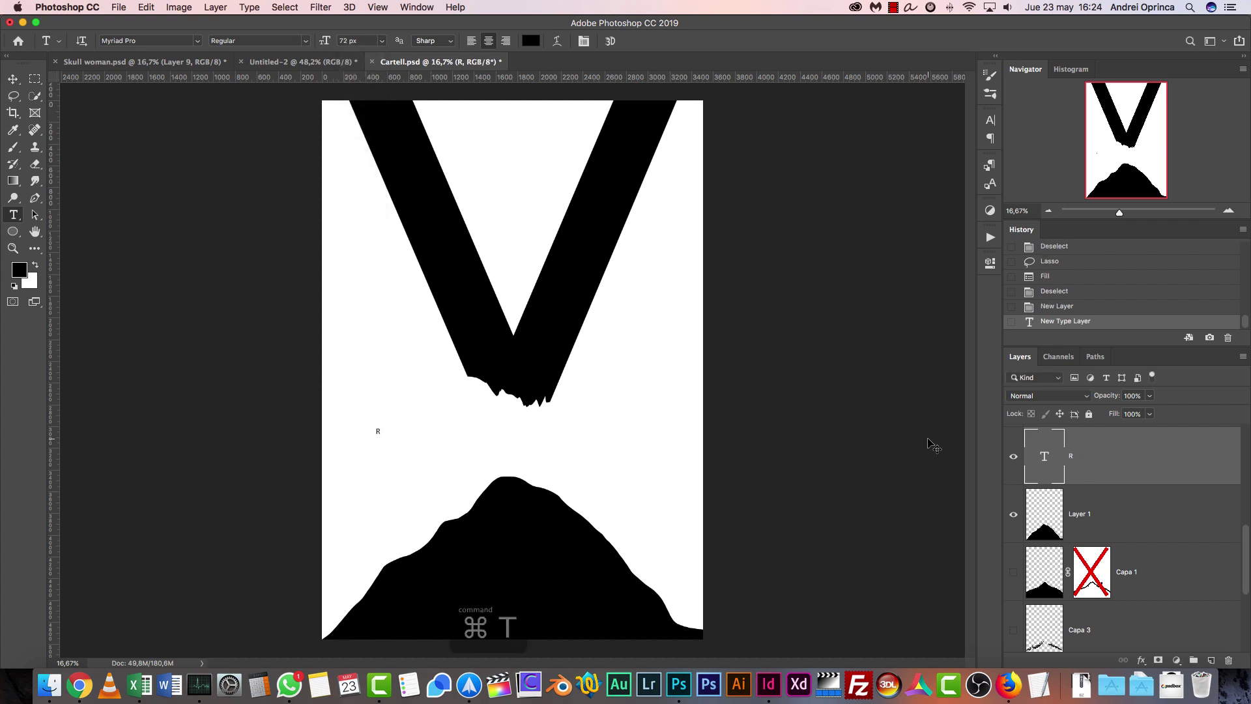
pyautogui.moveTo(382, 425); pyautogui.dragTo(441, 383)
pyautogui.press('Return')
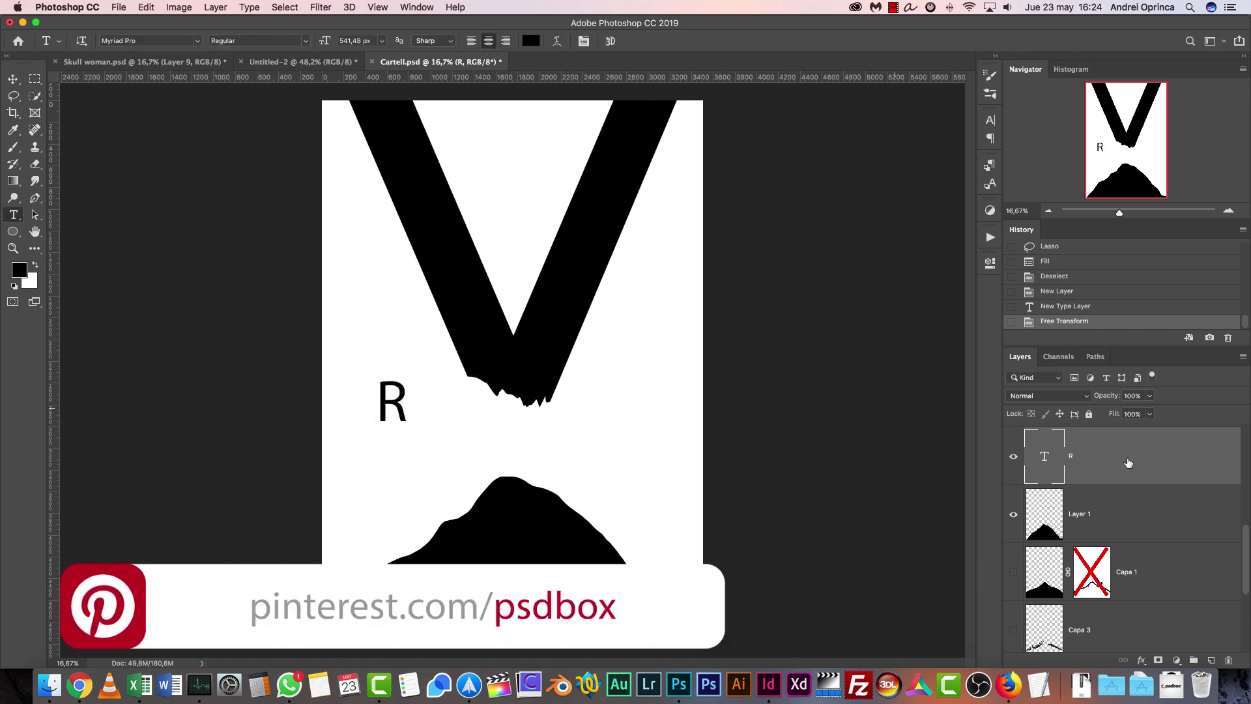
# Set the R's font to Arial Narrow Bold and commit the text.
pyautogui.doubleClick(1036, 458)
pyautogui.click(304, 41)
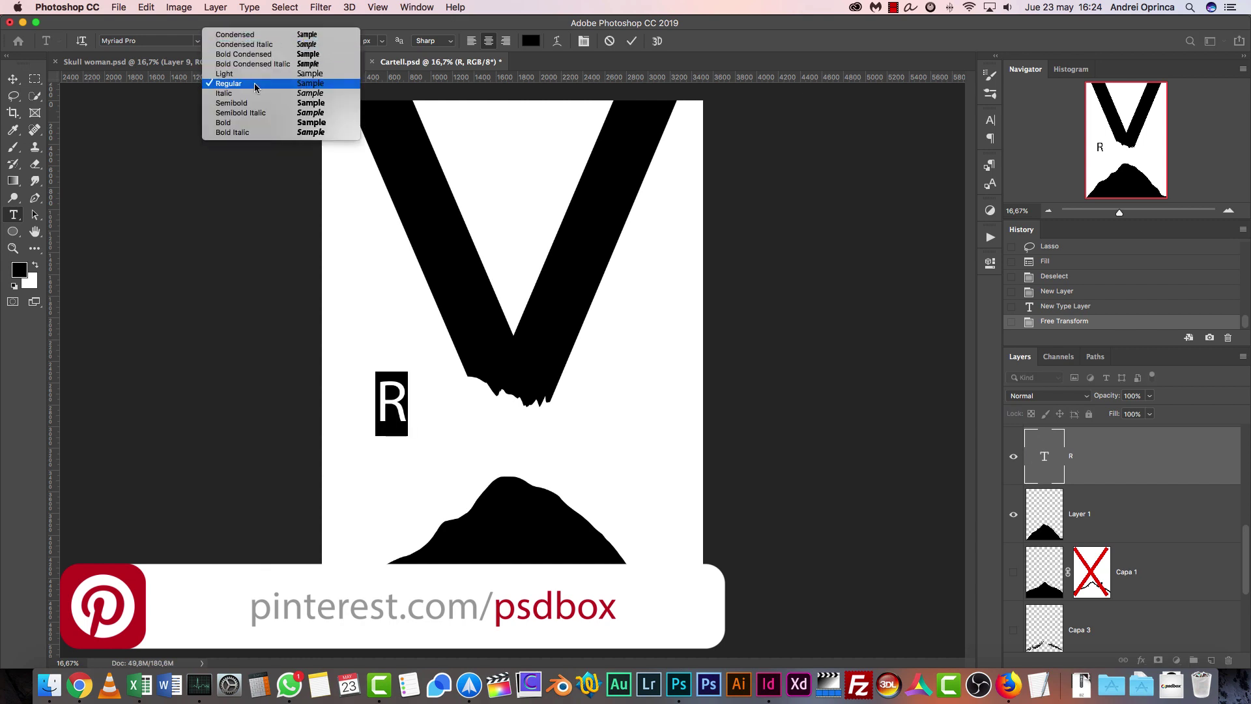
pyautogui.click(225, 123)
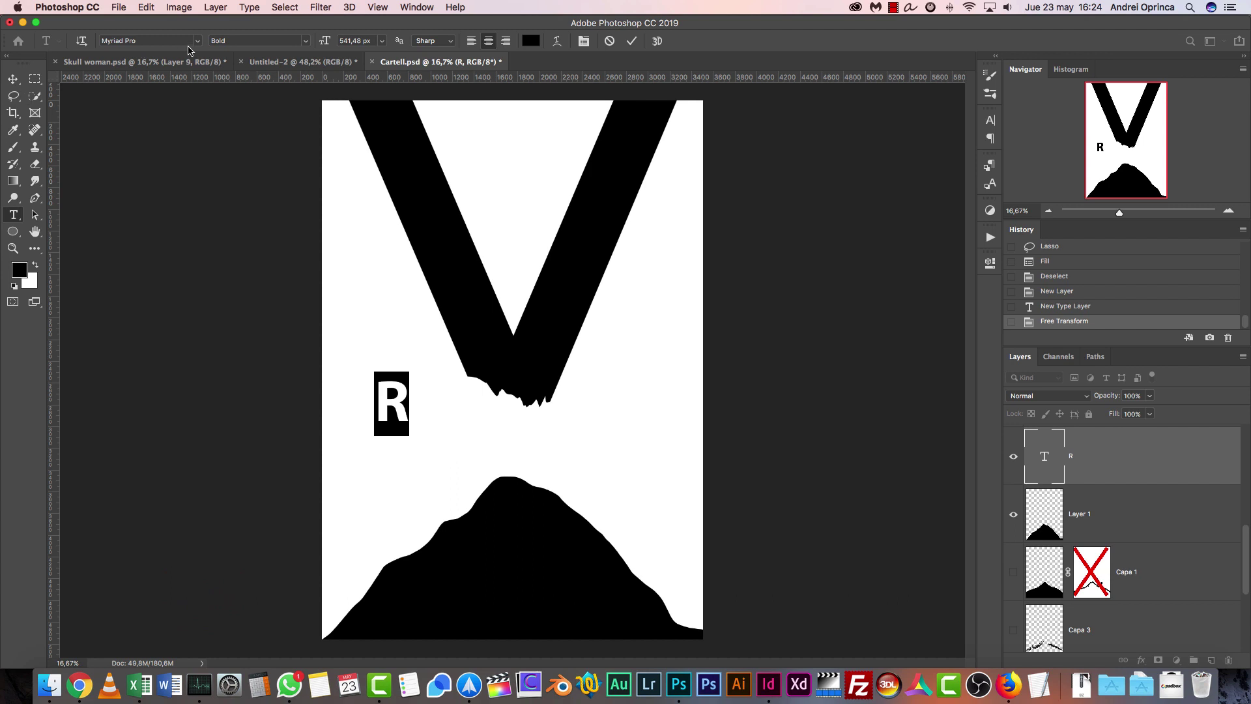
pyautogui.click(198, 43)
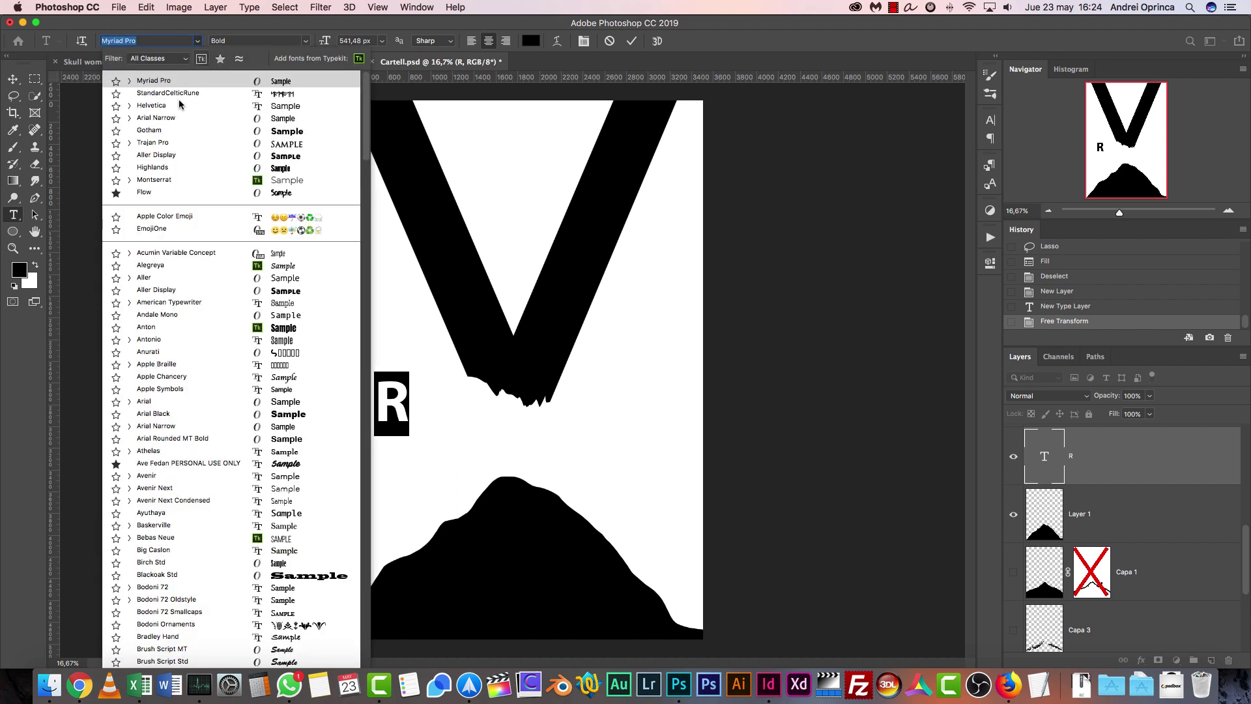
pyautogui.click(748, 238)
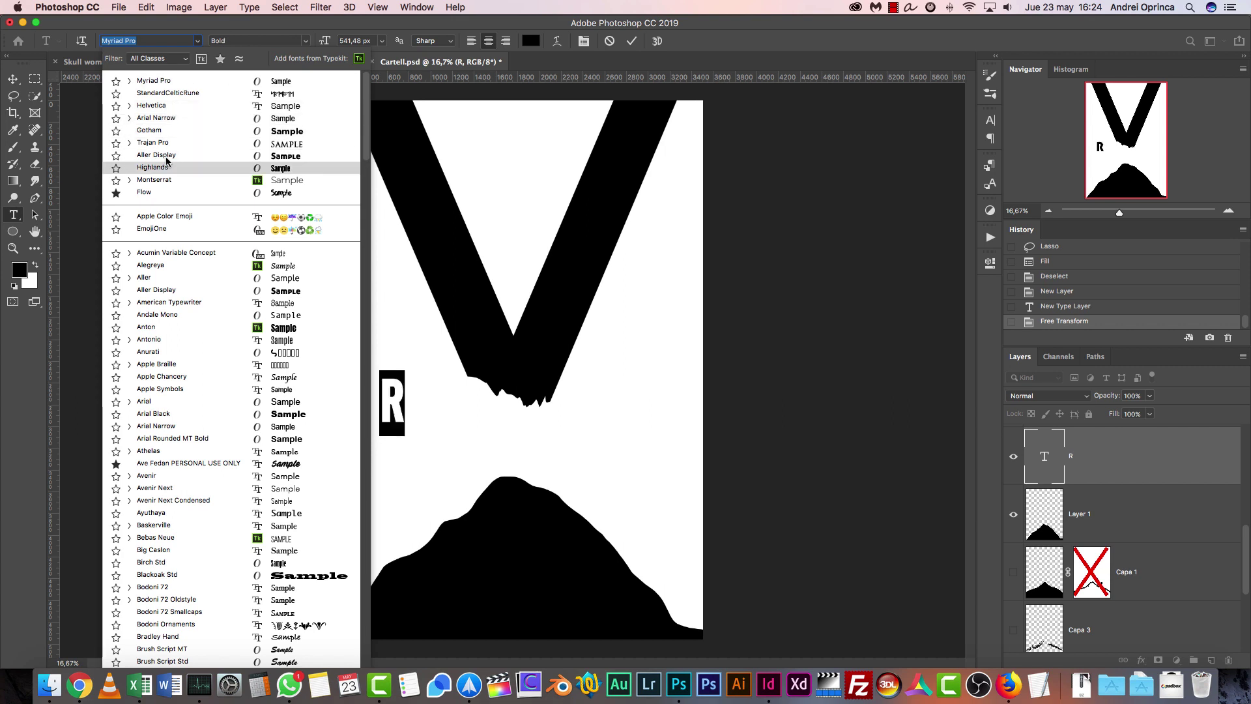
pyautogui.click(166, 117)
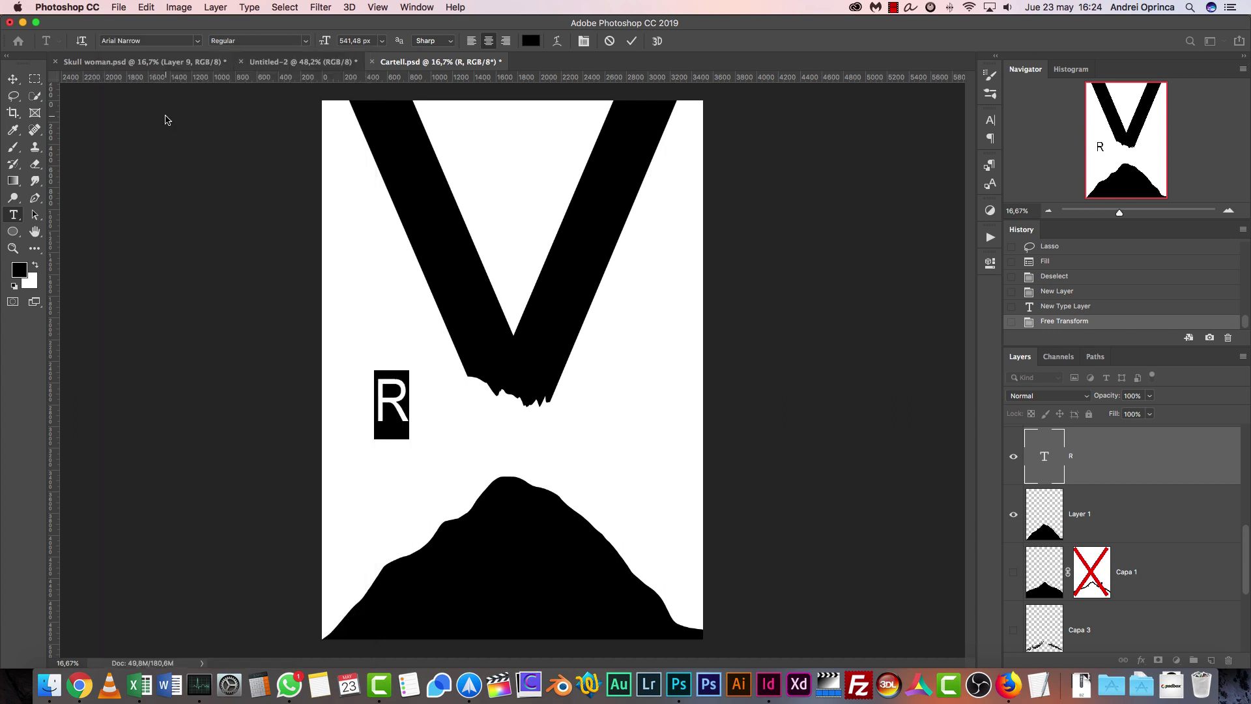
pyautogui.click(308, 41)
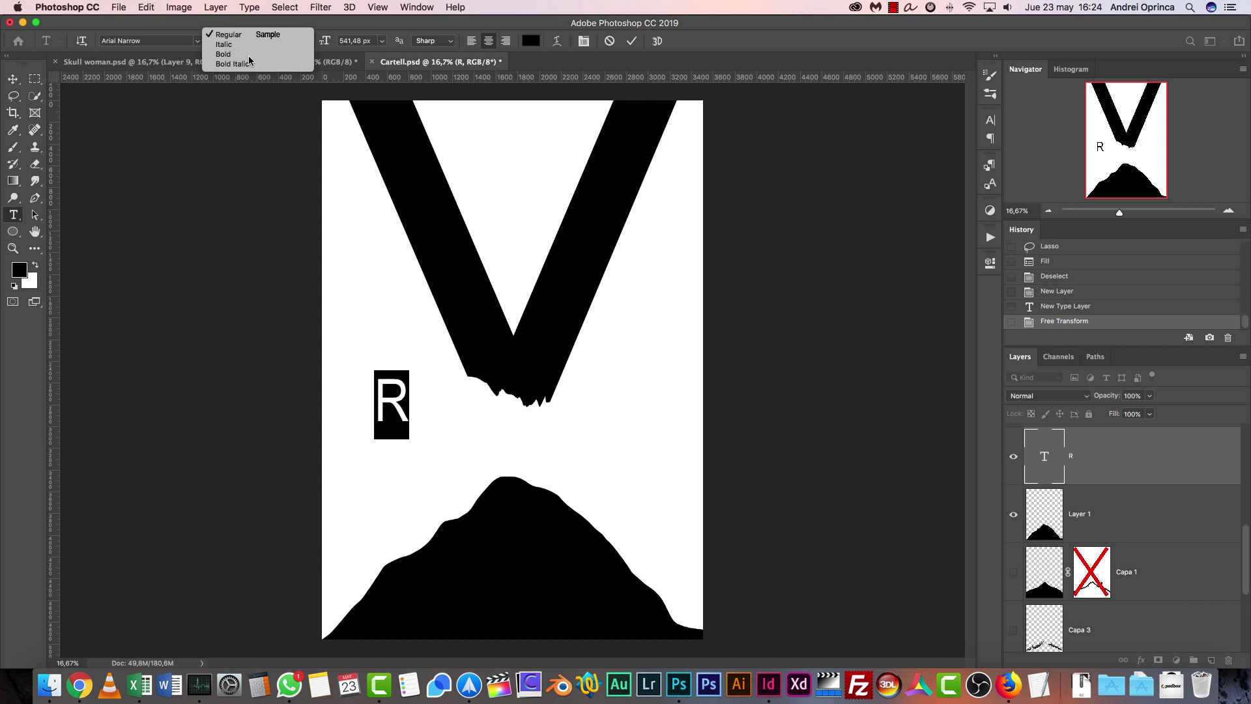
pyautogui.click(261, 57)
pyautogui.press('super+Return')
pyautogui.press('v')
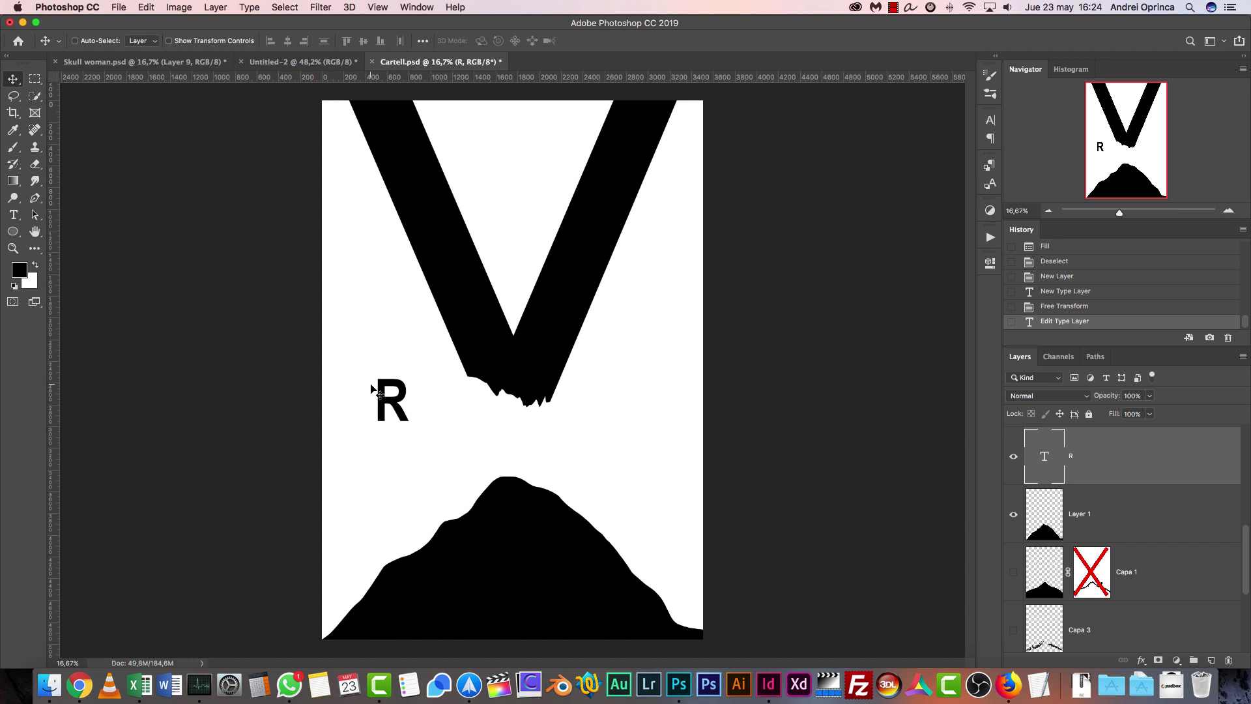
# Select a rectangle around the R and define it as a brush preset named R.
pyautogui.click(43, 78)
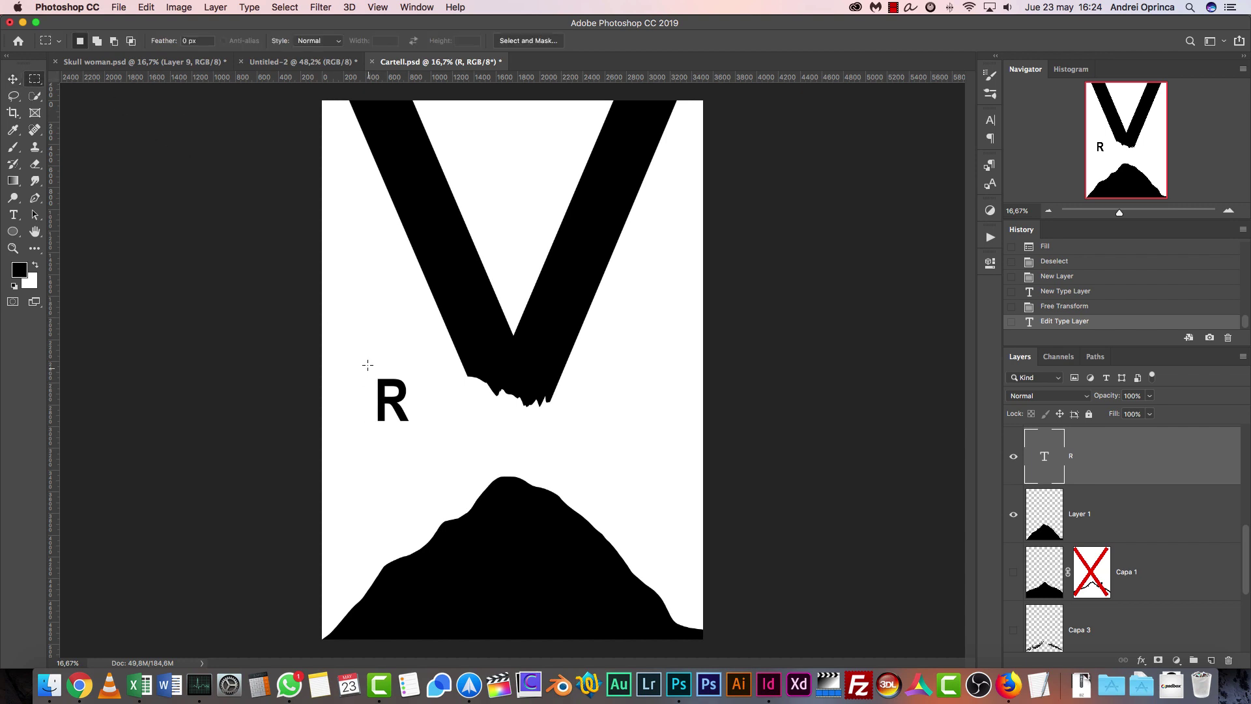
pyautogui.moveTo(368, 363); pyautogui.dragTo(416, 434)
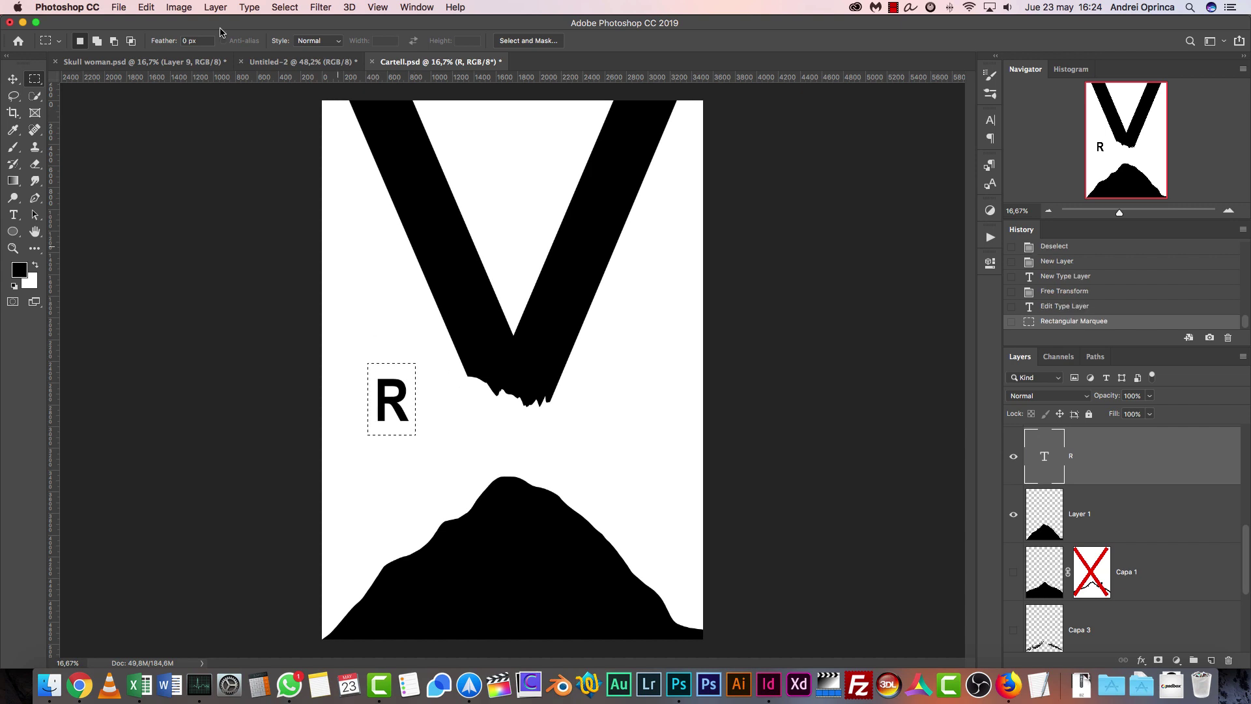
pyautogui.click(146, 7)
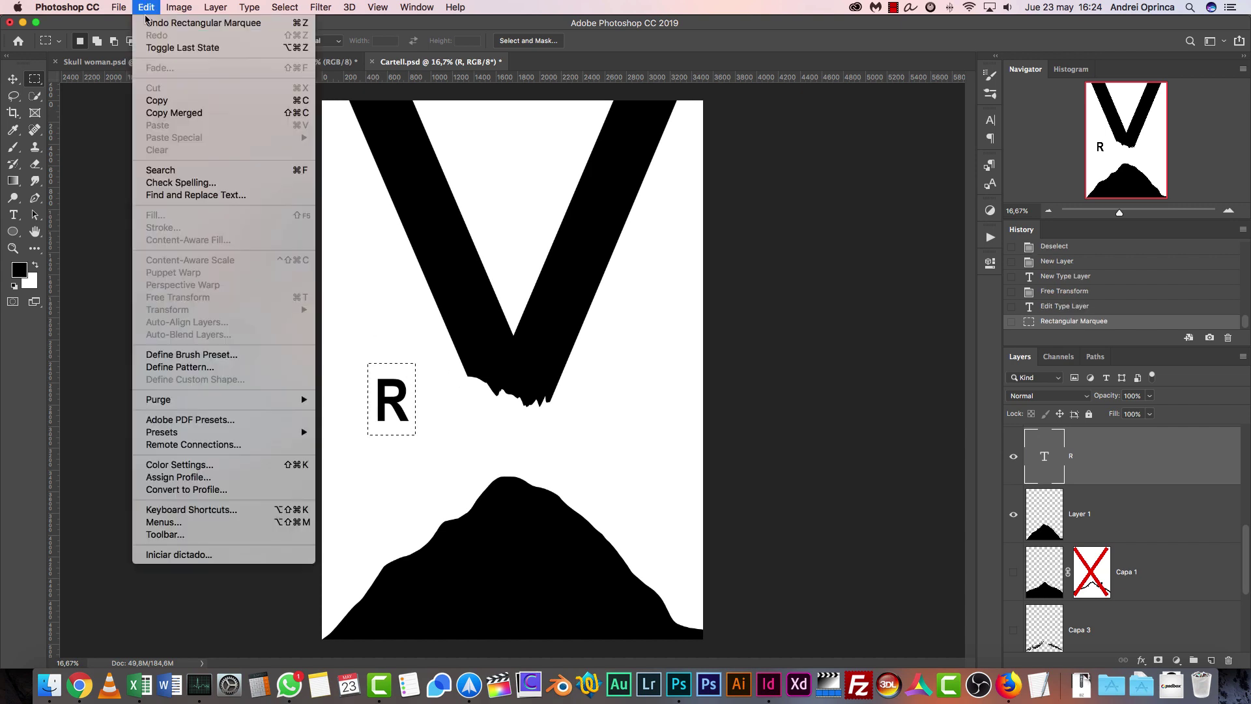
pyautogui.click(225, 354)
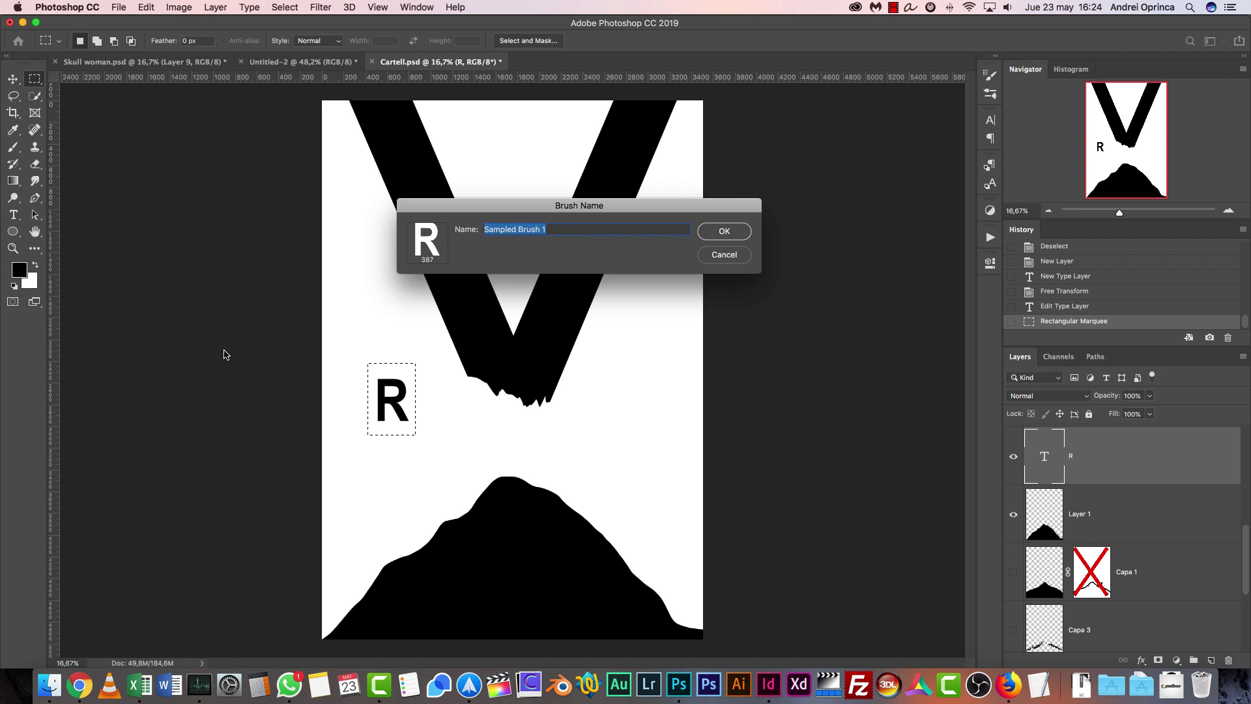
pyautogui.write('R')
pyautogui.click(737, 234)
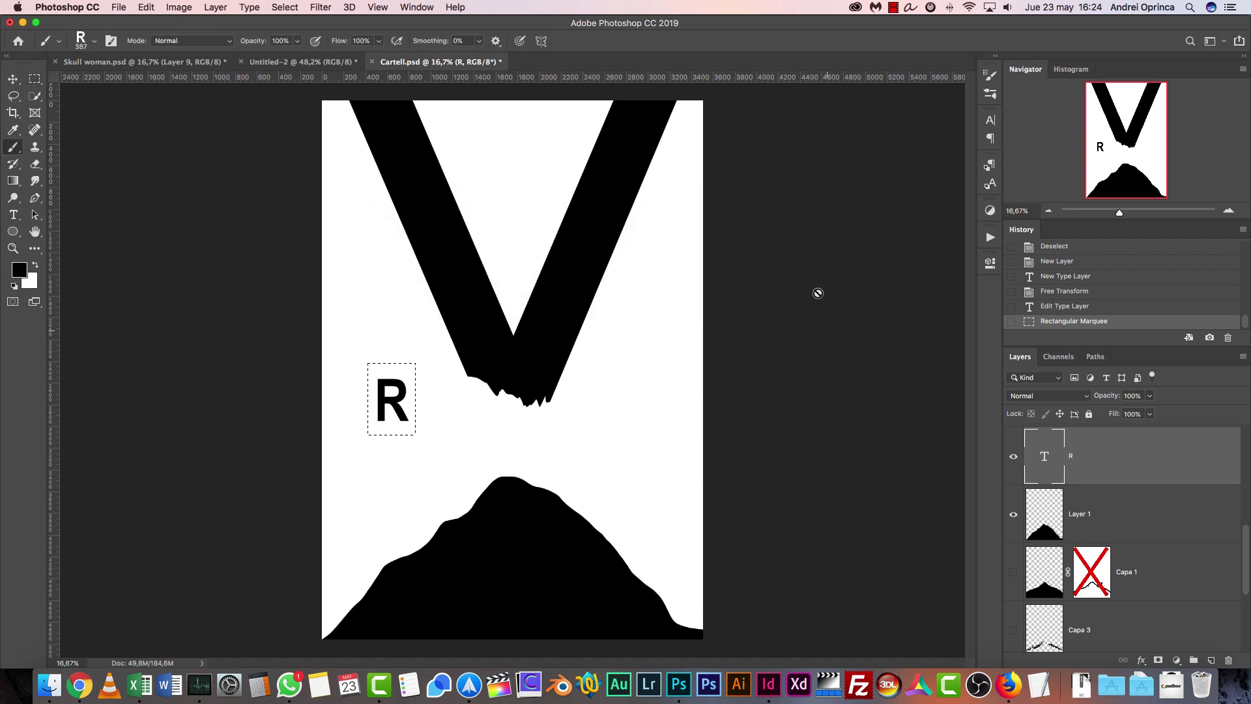
# Change the letter to A and define it as a pattern named A.
pyautogui.doubleClick(1046, 447)
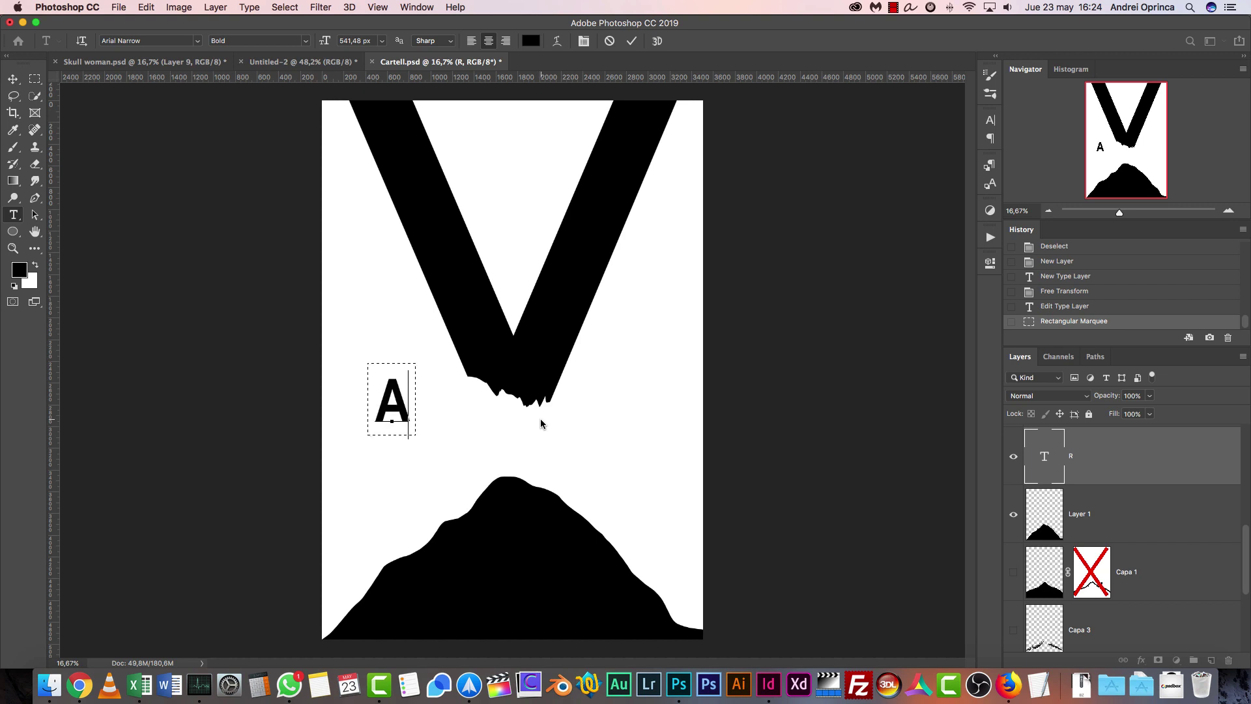
pyautogui.write('A')
pyautogui.press('Escape')
pyautogui.press('b')
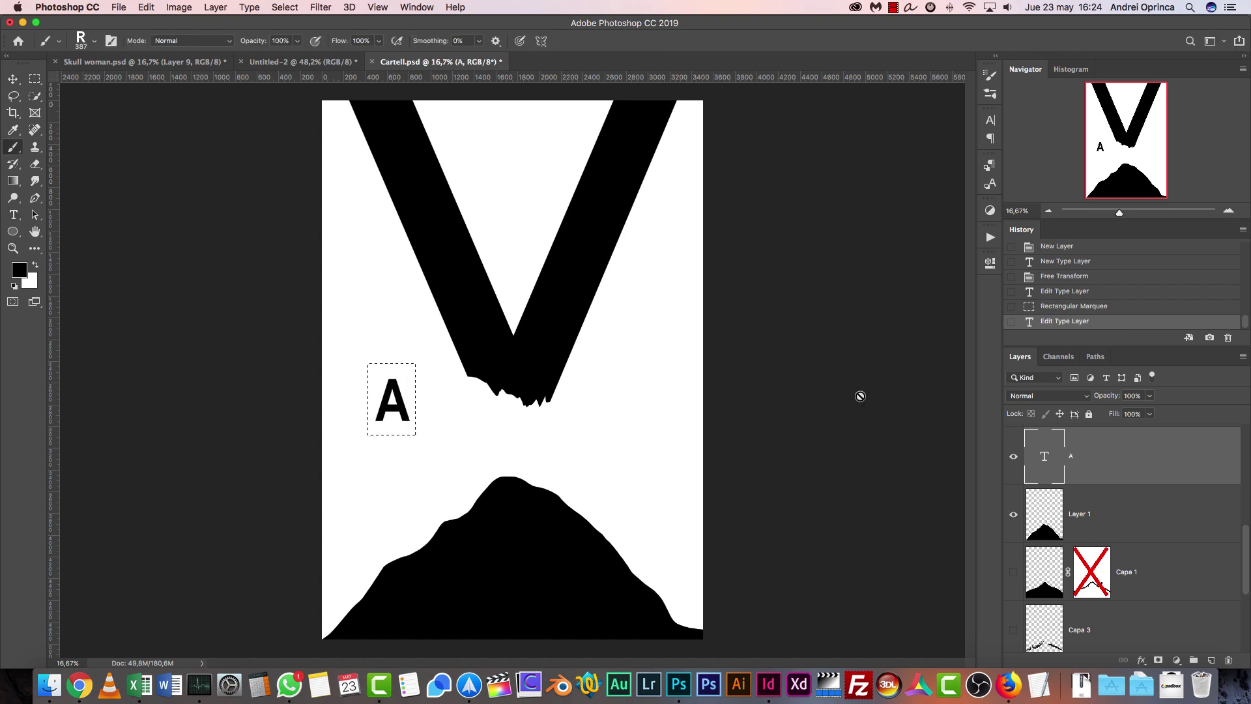
pyautogui.click(146, 7)
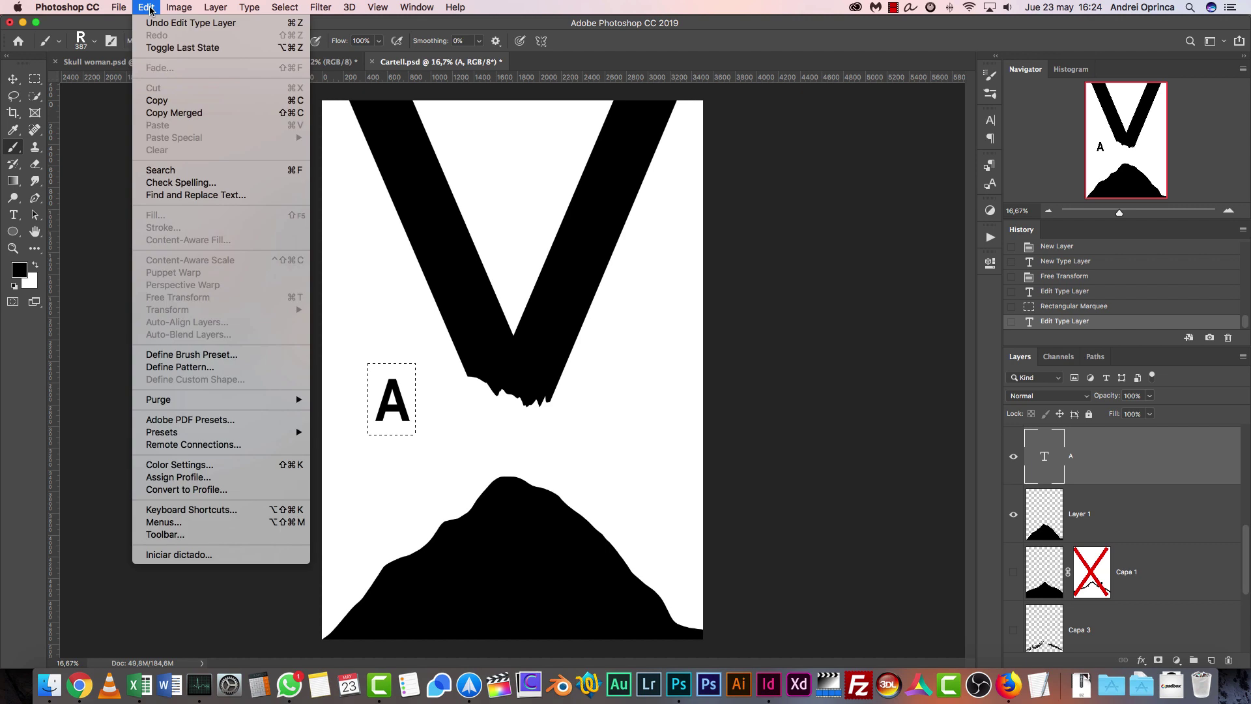
pyautogui.click(180, 367)
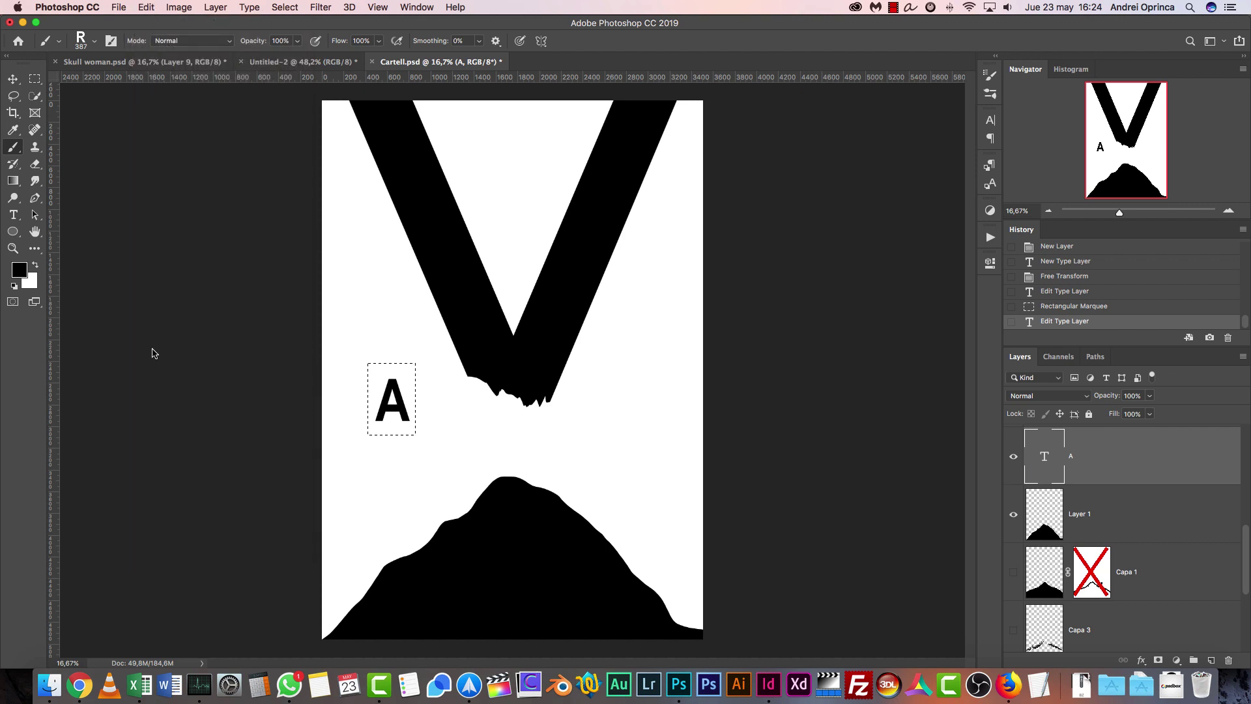
pyautogui.write('A')
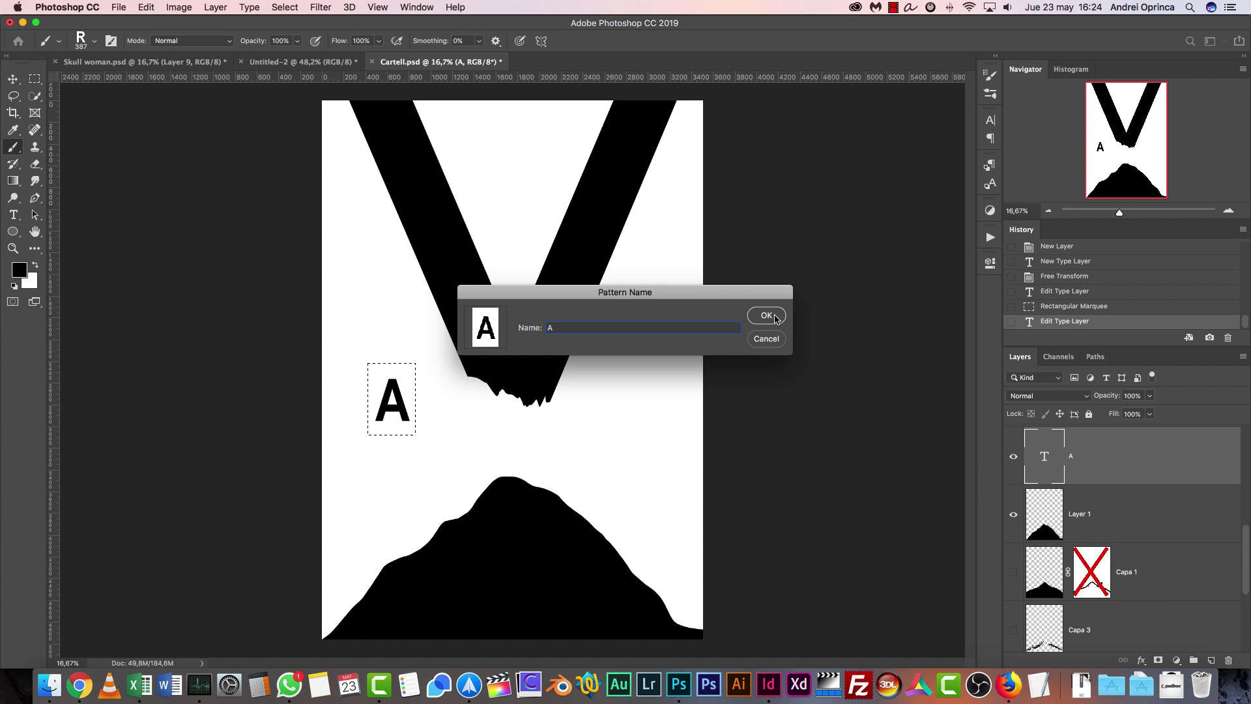
pyautogui.click(767, 316)
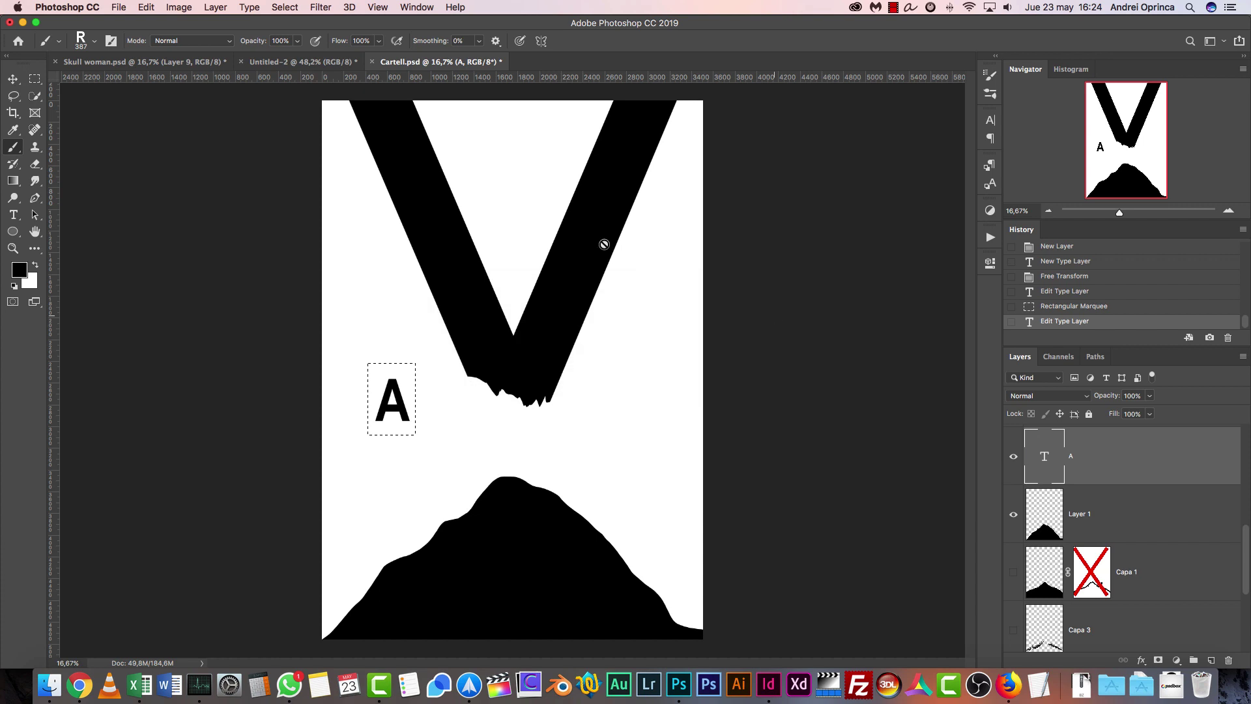
# Change the letter to Y and define it as a brush preset named Y.
pyautogui.doubleClick(1045, 454)
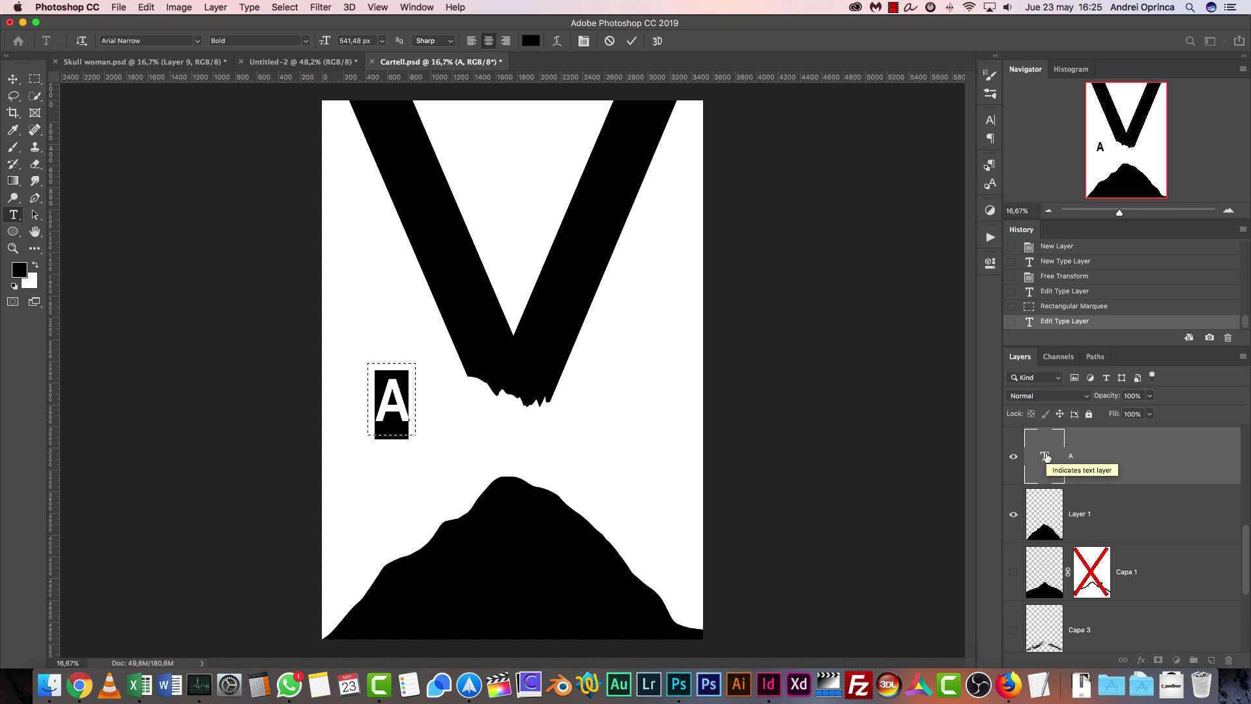
pyautogui.hotkey('ctrl', 'Return')
pyautogui.press('b')
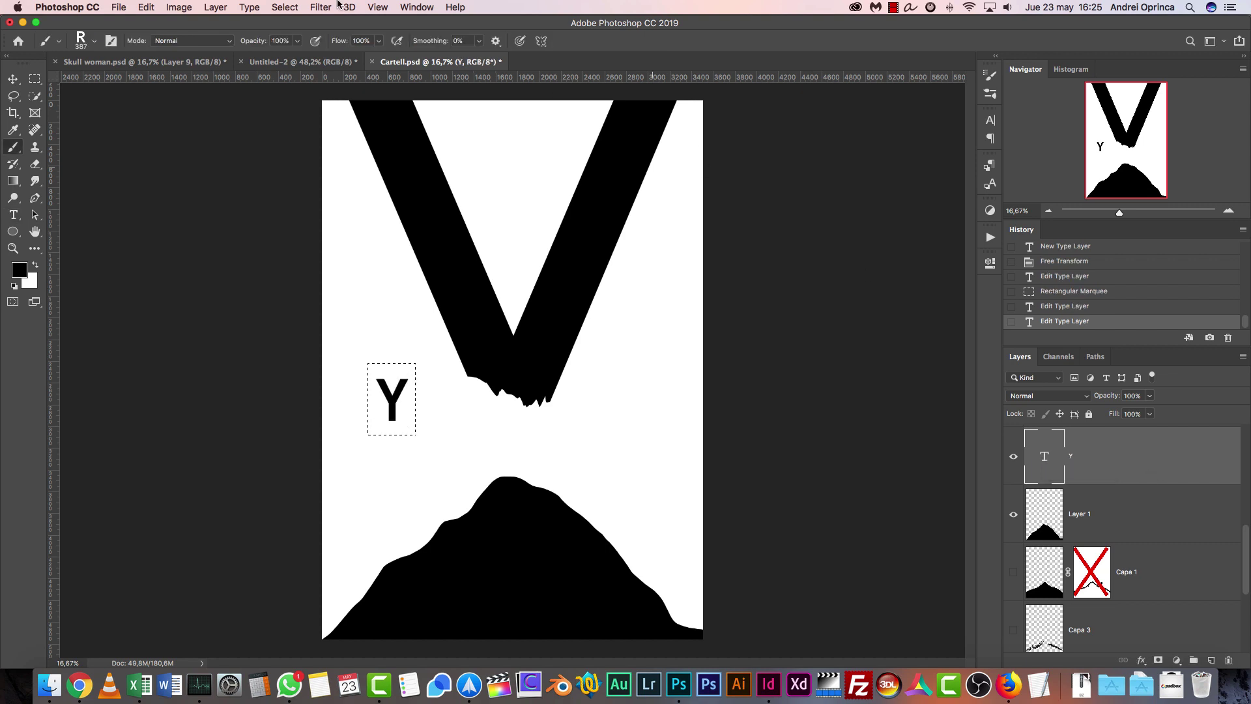
pyautogui.click(146, 7)
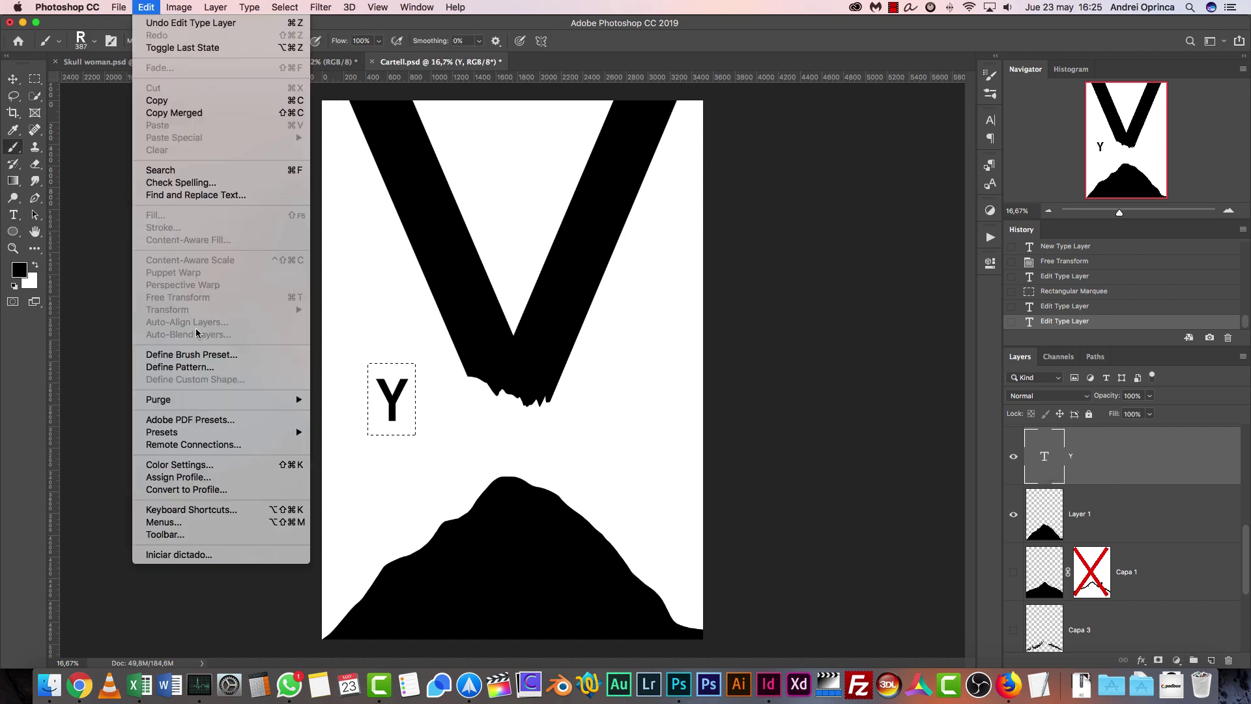
pyautogui.click(224, 355)
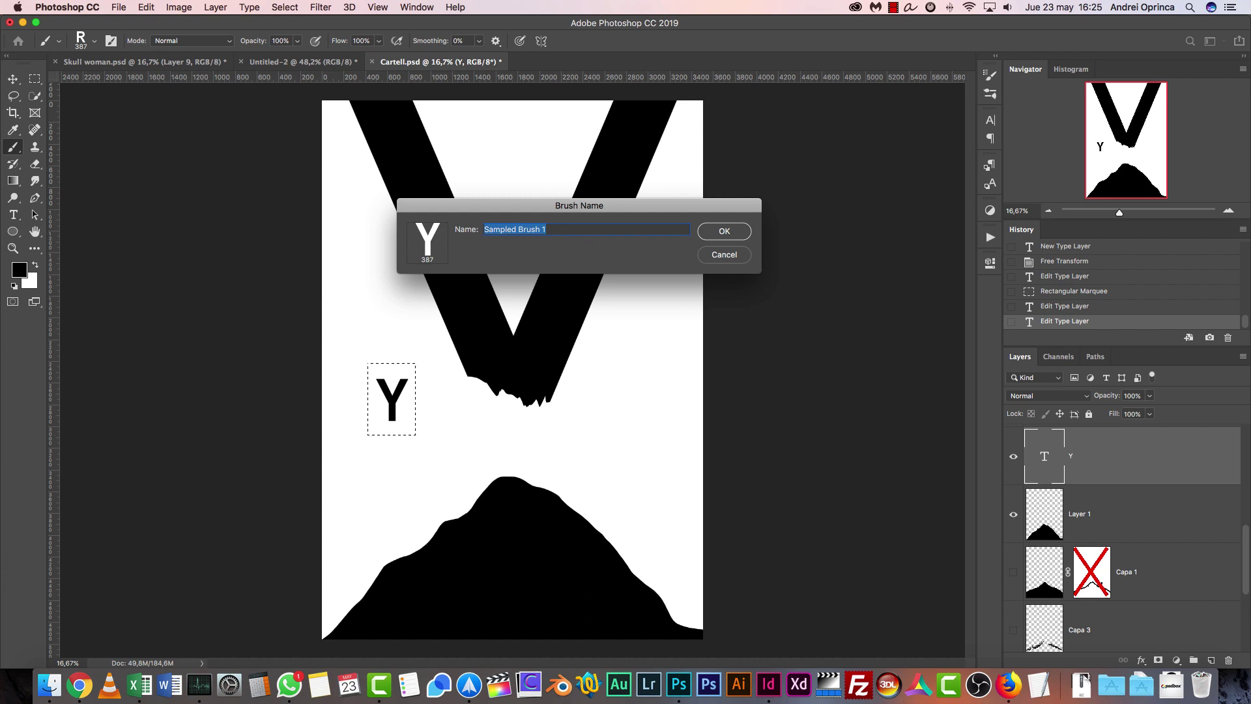
pyautogui.write('Y')
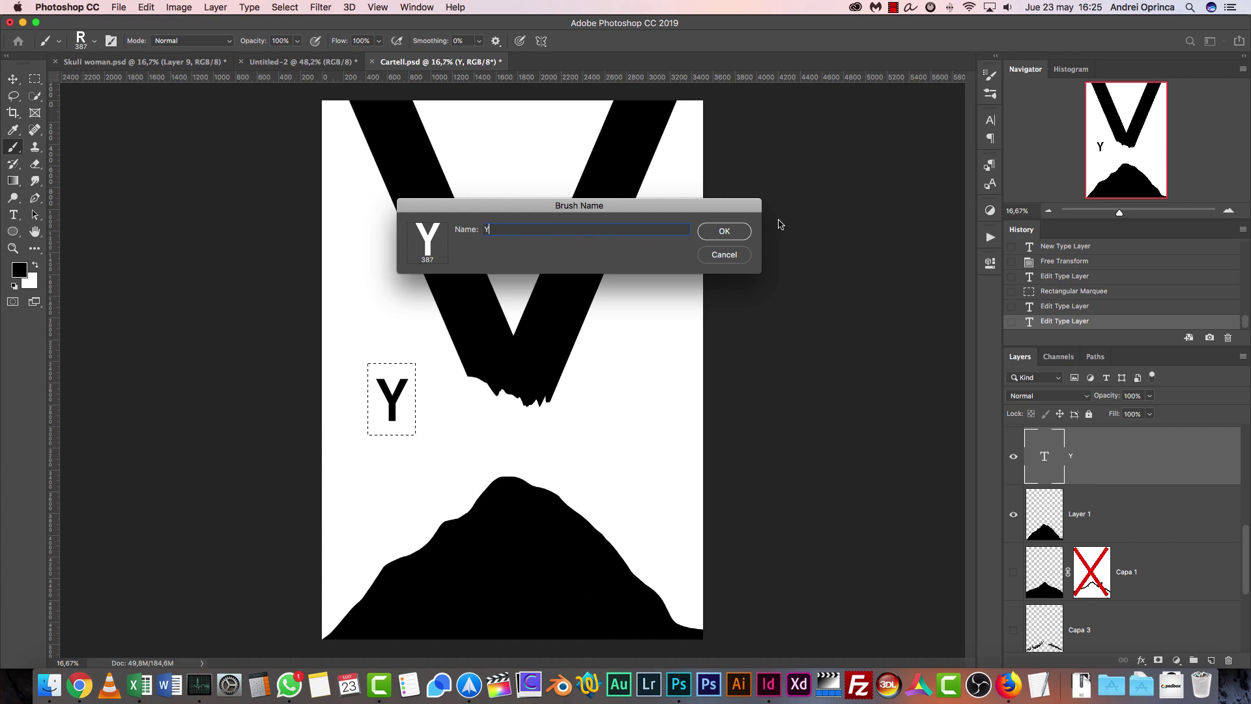
pyautogui.click(749, 232)
pyautogui.press('super+d')
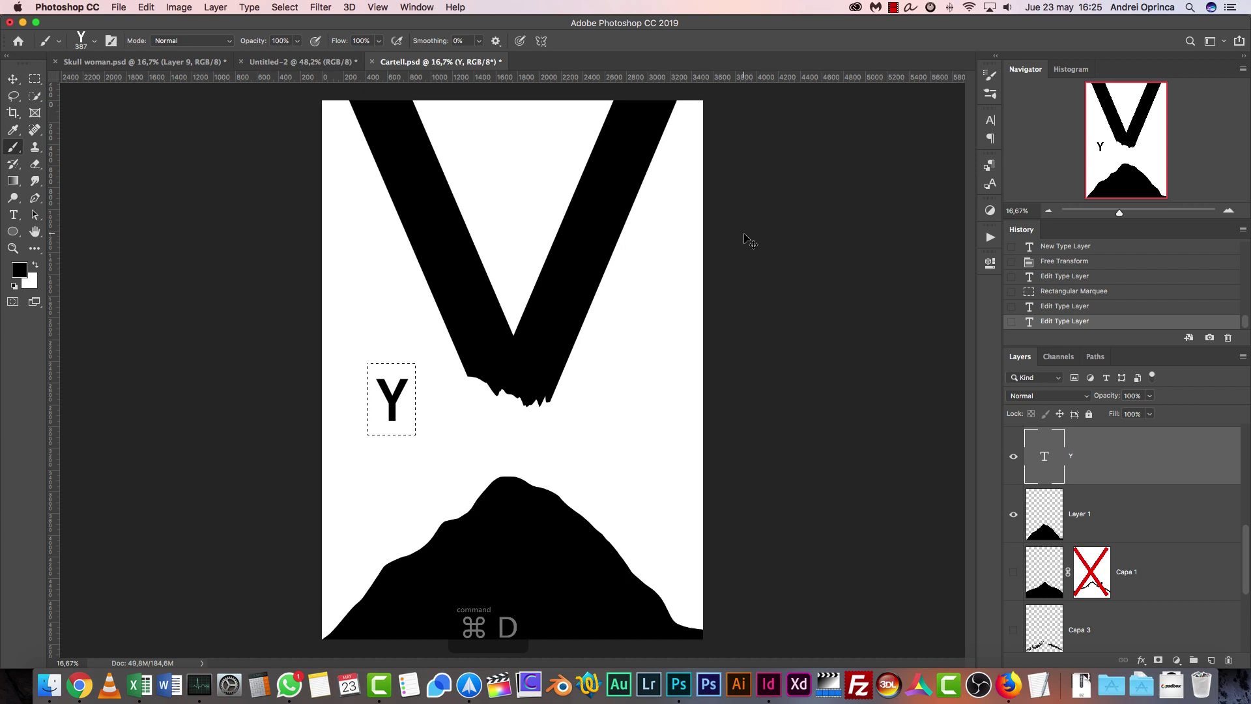
# Delete the Y text layer and select the Y brush preset.
pyautogui.moveTo(1195, 457); pyautogui.dragTo(1228, 660)
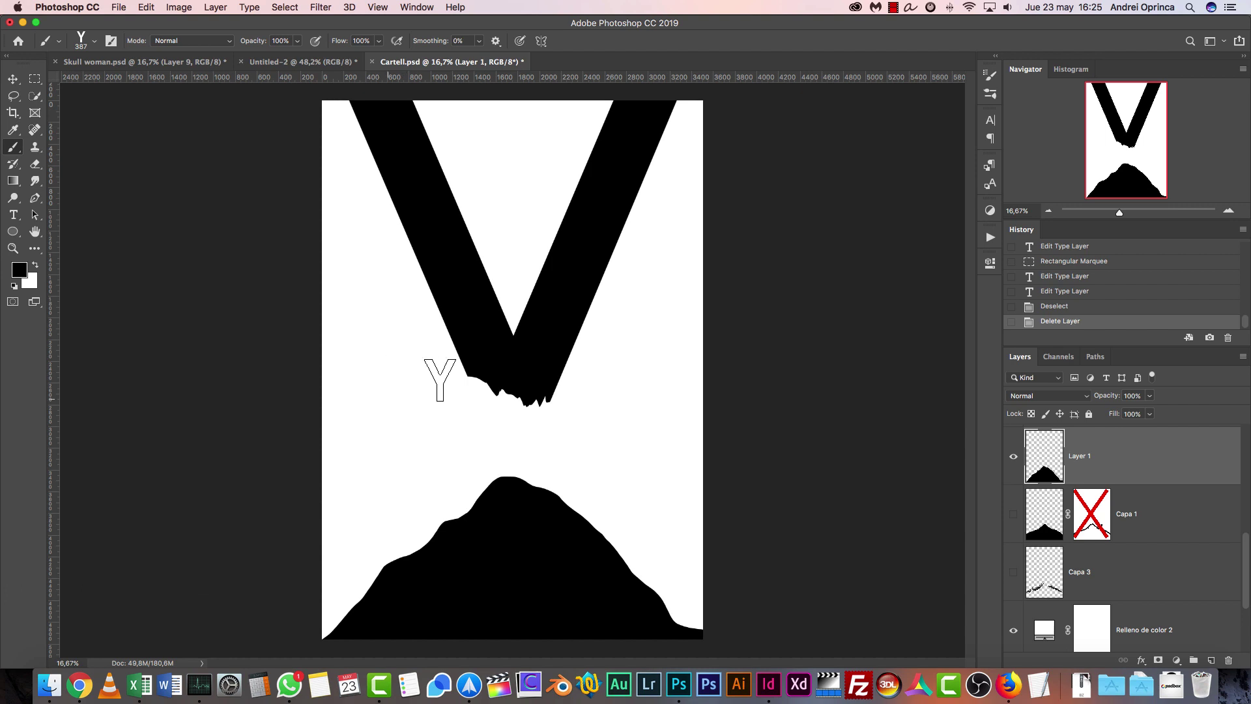
pyautogui.rightClick(395, 404)
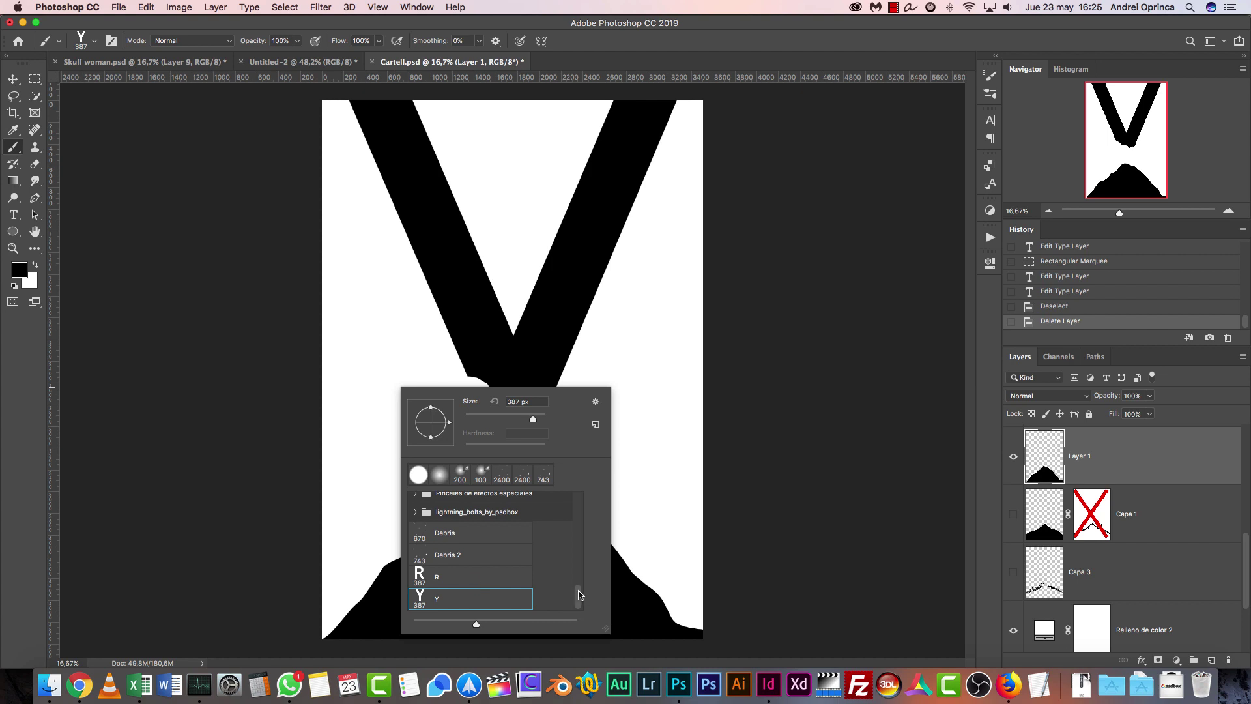
pyautogui.moveTo(580, 595)
pyautogui.mouseDown()
pyautogui.moveTo(578, 619)
pyautogui.moveTo(577, 490)
pyautogui.moveTo(585, 618)
pyautogui.mouseUp()
pyautogui.click(751, 405)
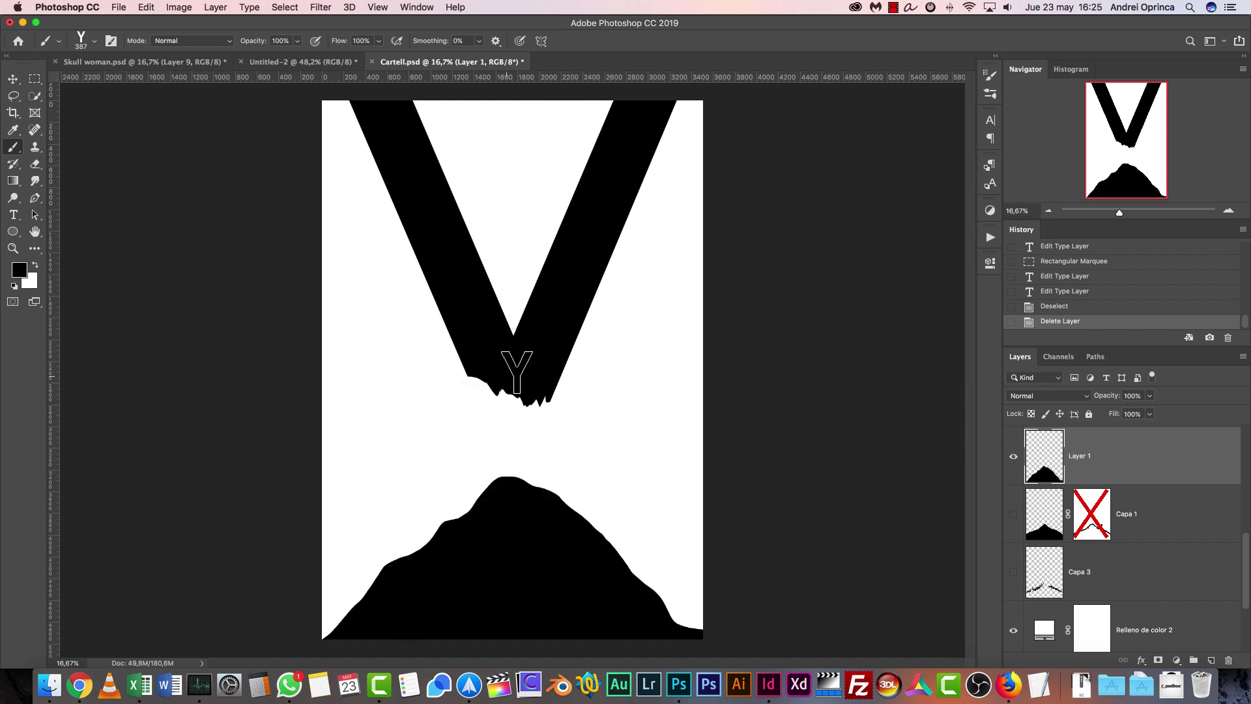
# Test a Y brush stroke and undo it, then briefly show and hide Capa 3.
pyautogui.moveTo(511, 447)
pyautogui.mouseDown()
pyautogui.moveTo(636, 458)
pyautogui.moveTo(363, 419)
pyautogui.moveTo(561, 458)
pyautogui.mouseUp()
pyautogui.press('super+z')
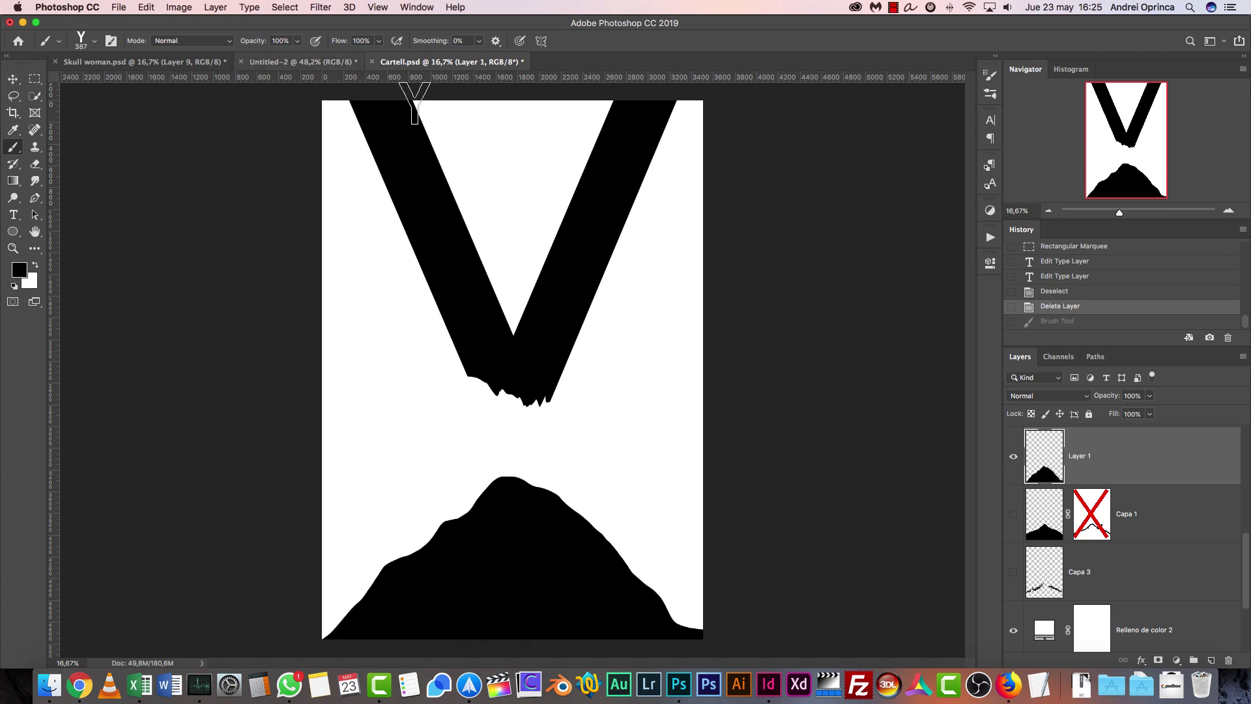
pyautogui.click(1013, 572)
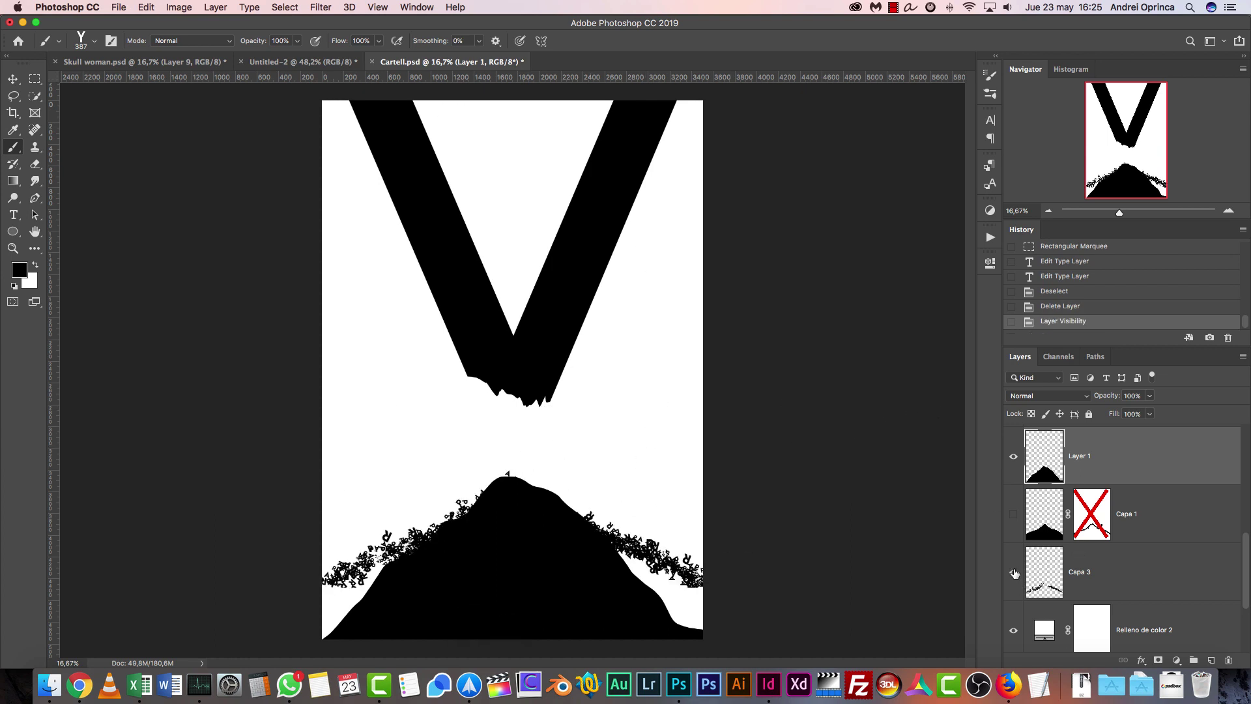
pyautogui.click(1014, 572)
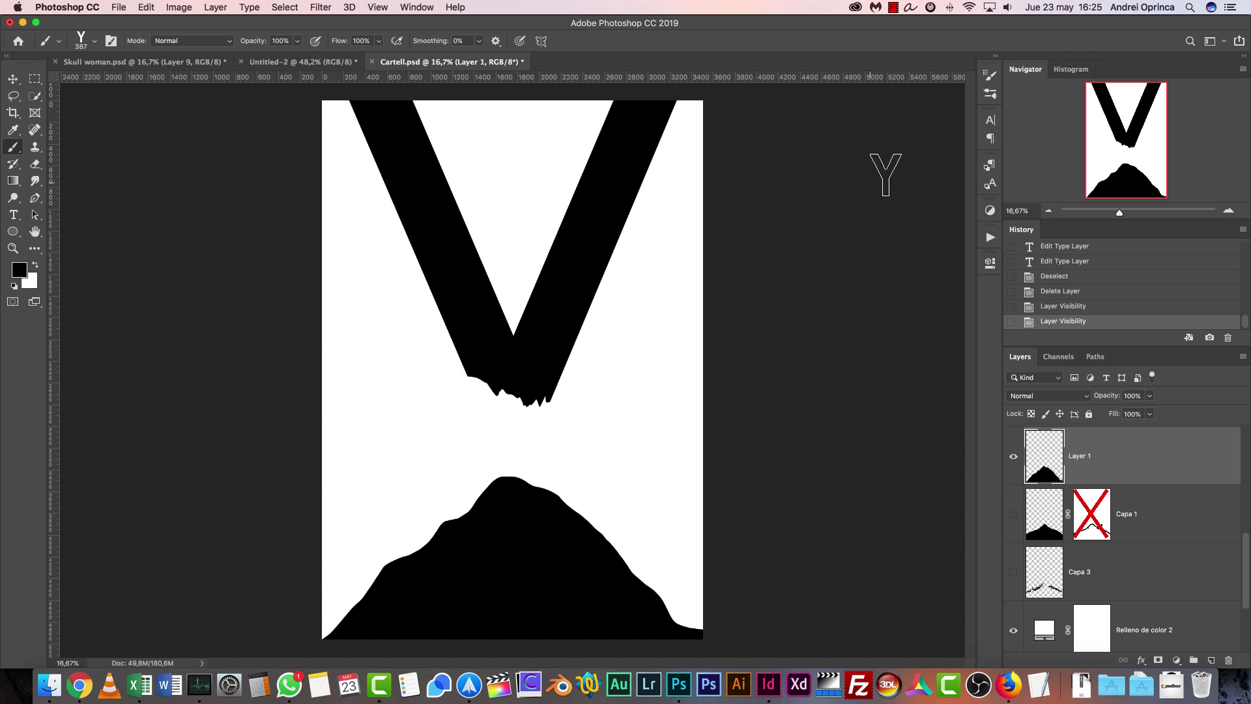
# Give the Y brush 78% spacing, 100% size jitter, 66% angle jitter and 286% scatter.
pyautogui.click(987, 74)
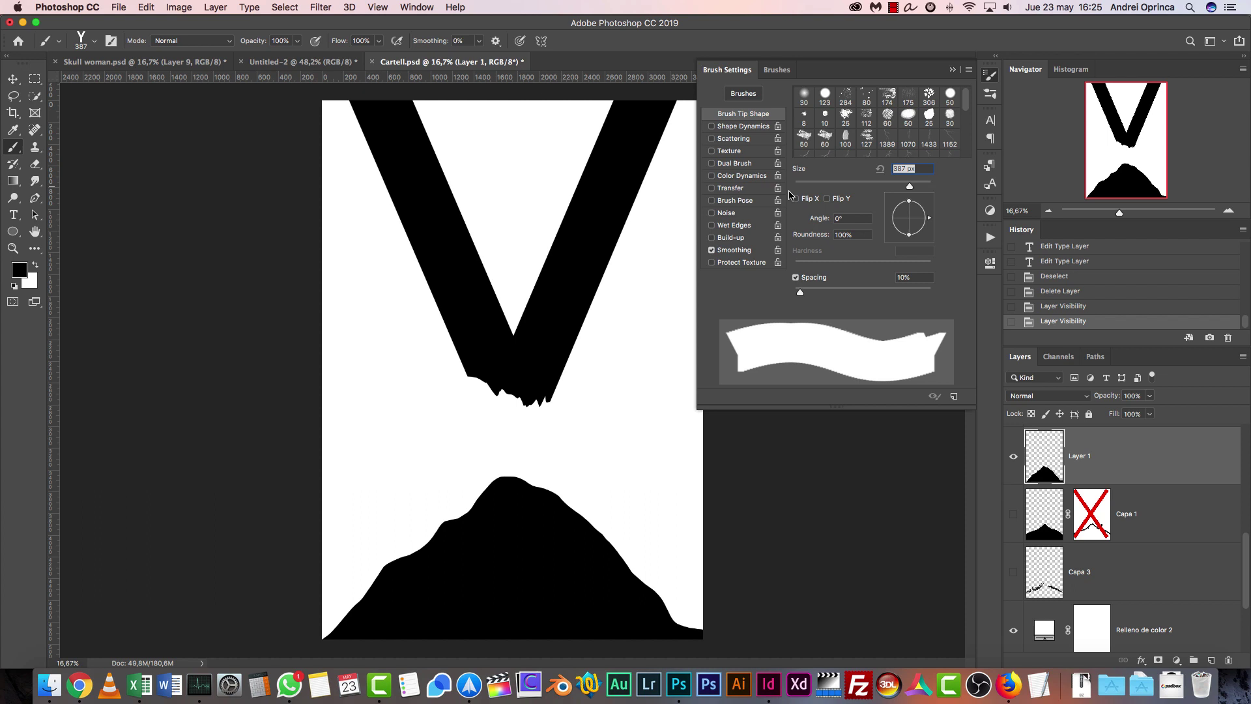
pyautogui.moveTo(805, 290); pyautogui.dragTo(839, 287)
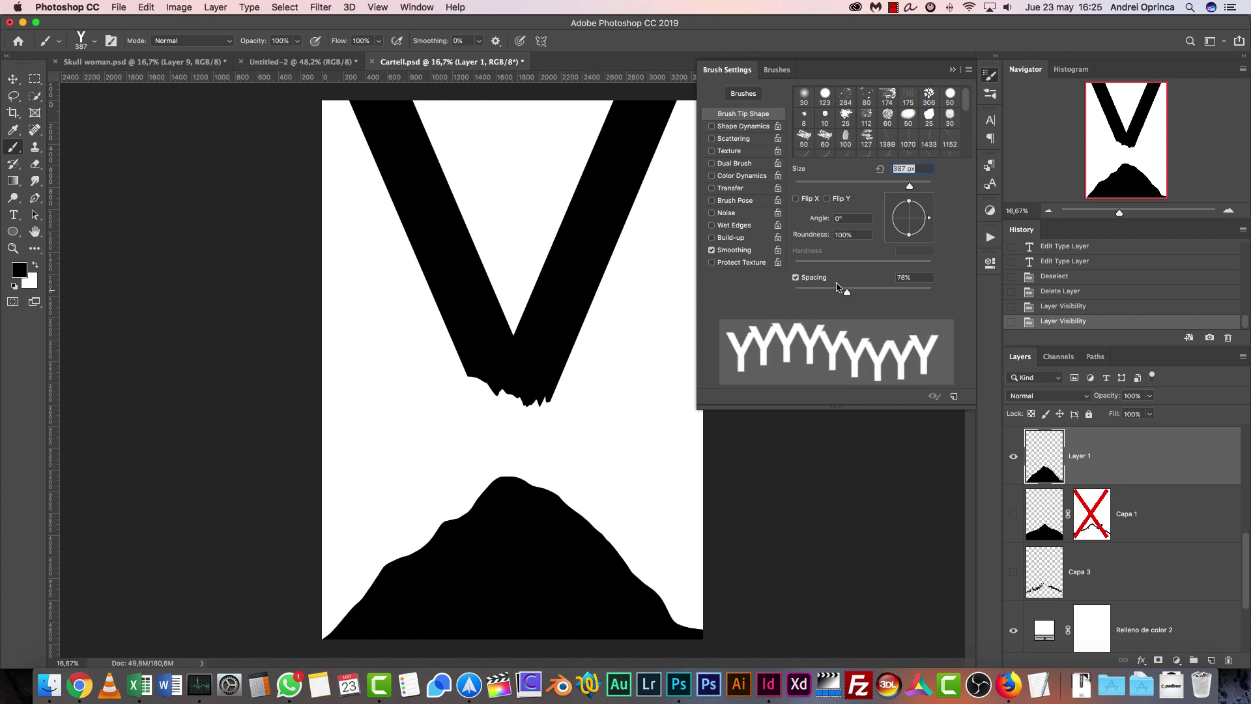
pyautogui.click(740, 127)
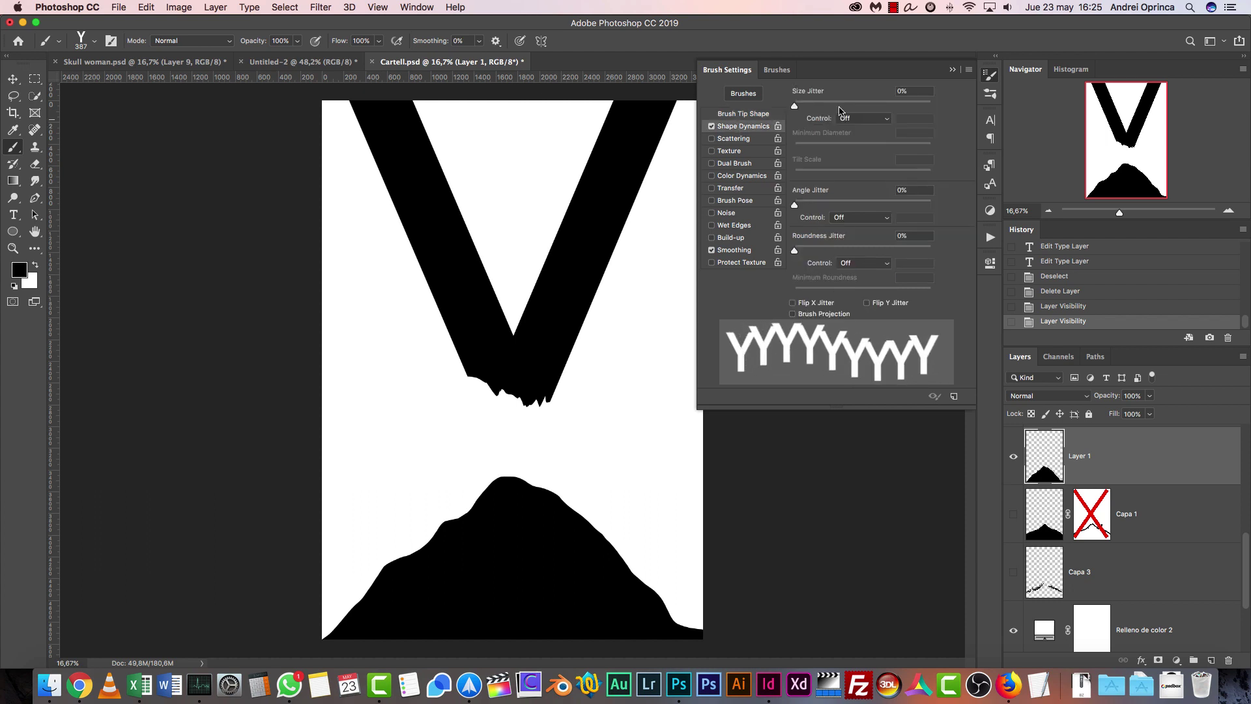
pyautogui.moveTo(803, 104); pyautogui.dragTo(943, 110)
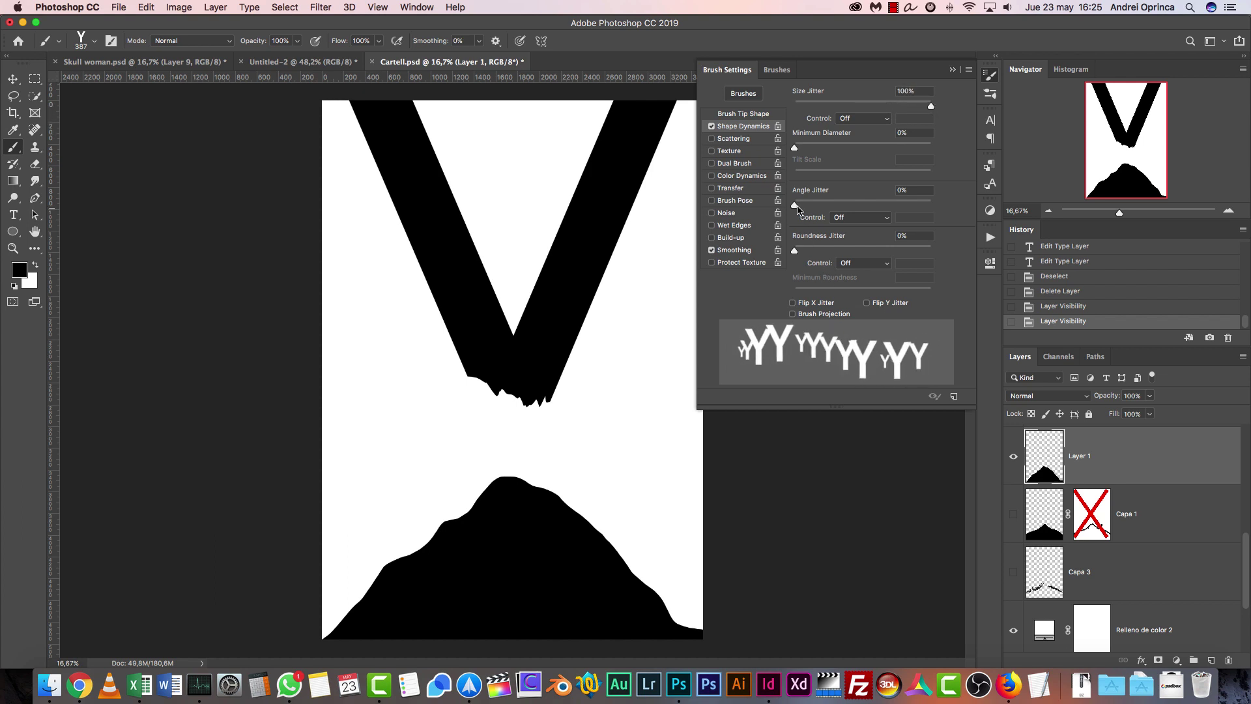
pyautogui.moveTo(795, 204); pyautogui.dragTo(884, 204)
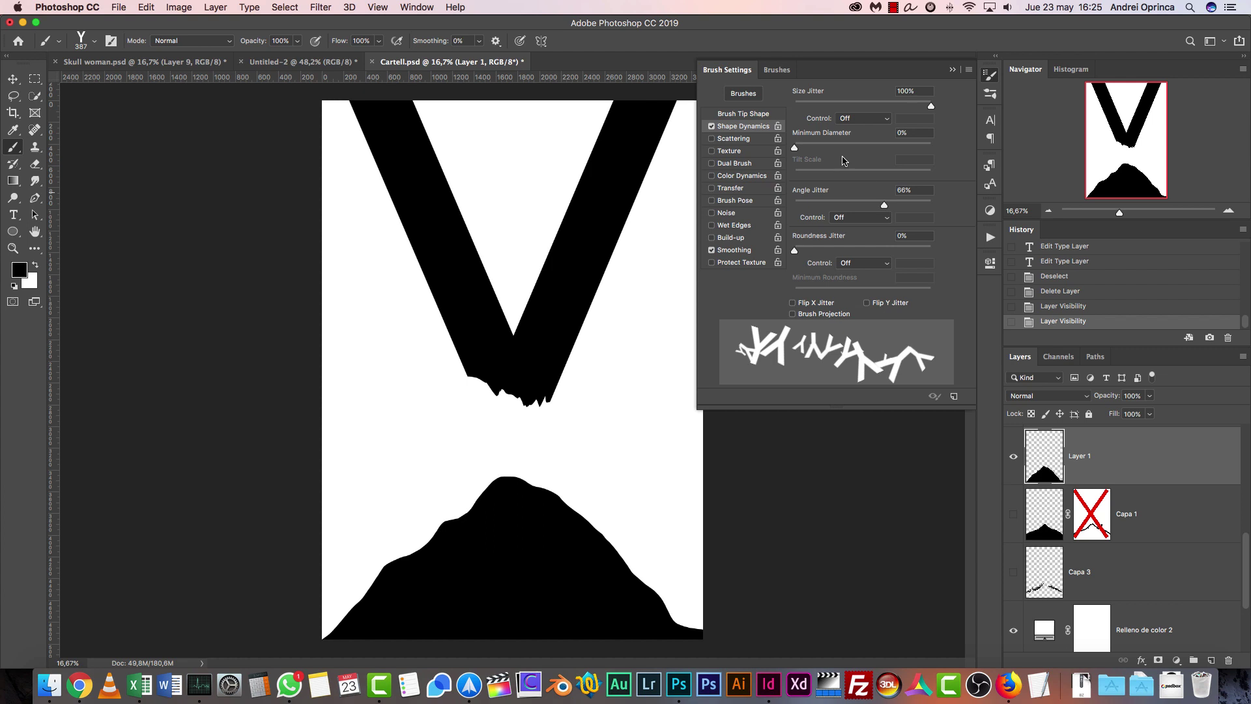
pyautogui.click(738, 138)
pyautogui.moveTo(807, 107); pyautogui.dragTo(834, 110)
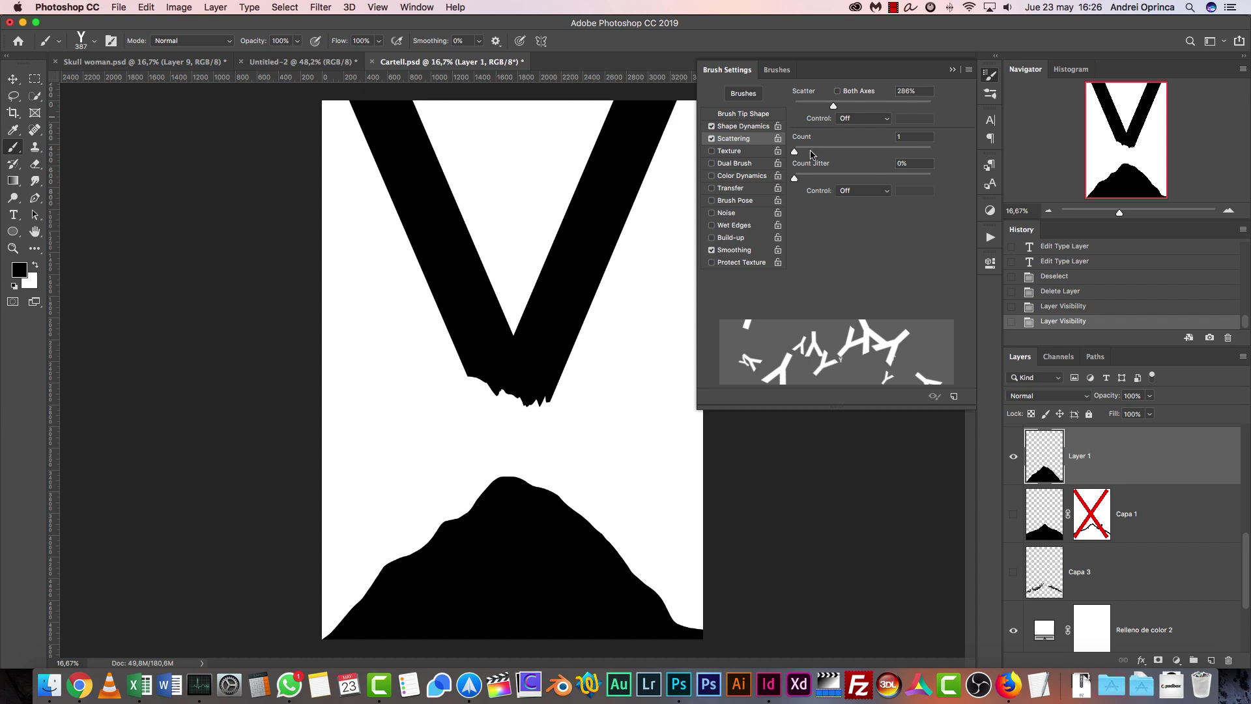
# Check the Tortosa date layer, then add a new empty Layer 2 above the mountain layer.
pyautogui.scroll(1, 1098, 436)
pyautogui.click(1098, 435)
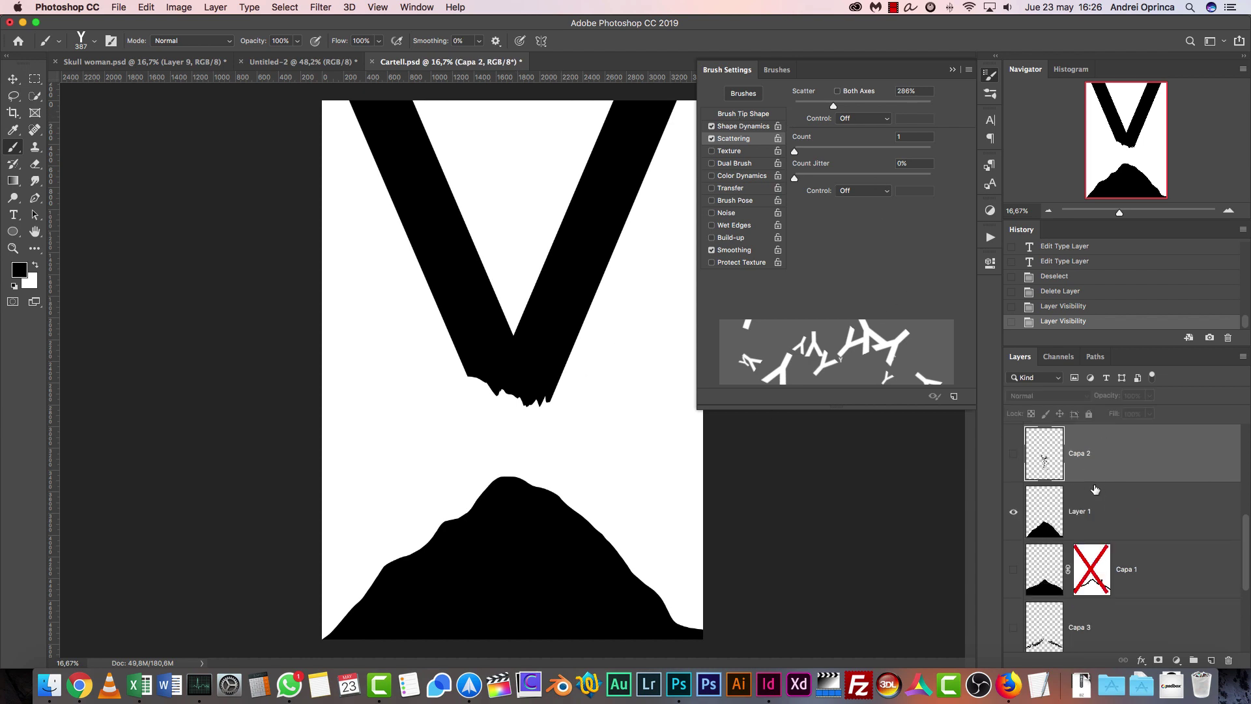
pyautogui.scroll(5, 1171, 558)
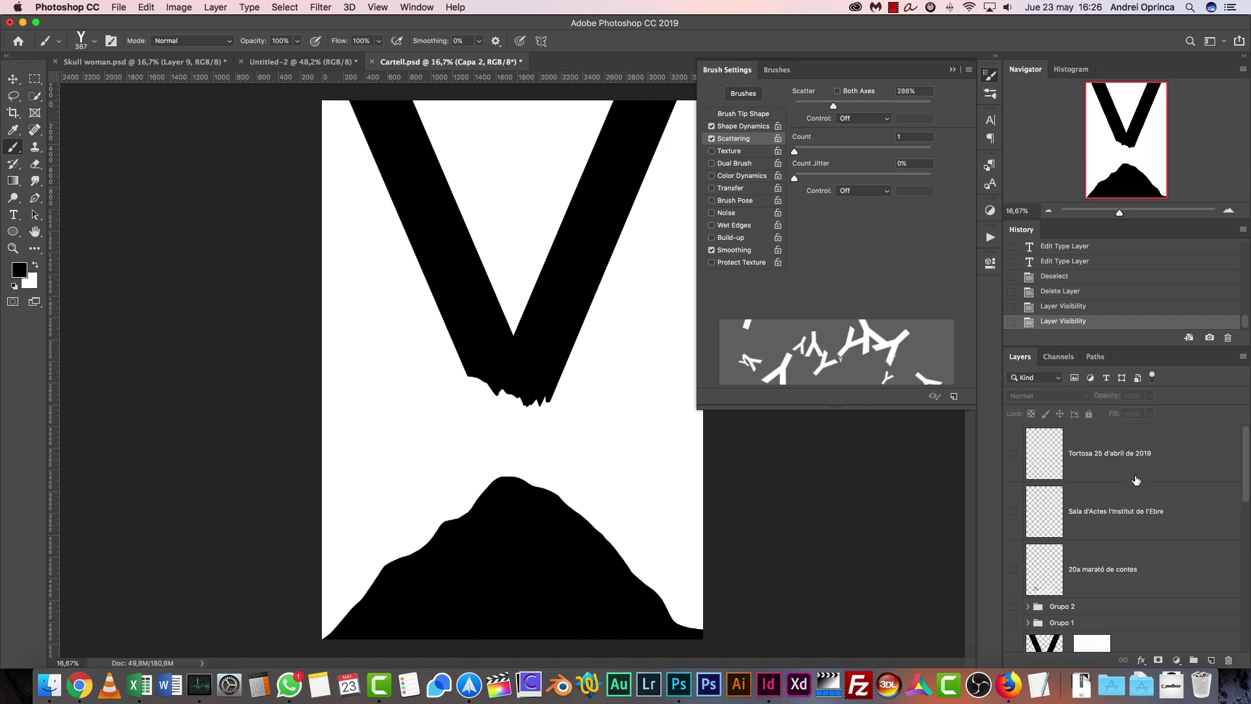
pyautogui.click(1084, 465)
pyautogui.click(1013, 453)
pyautogui.click(1013, 453)
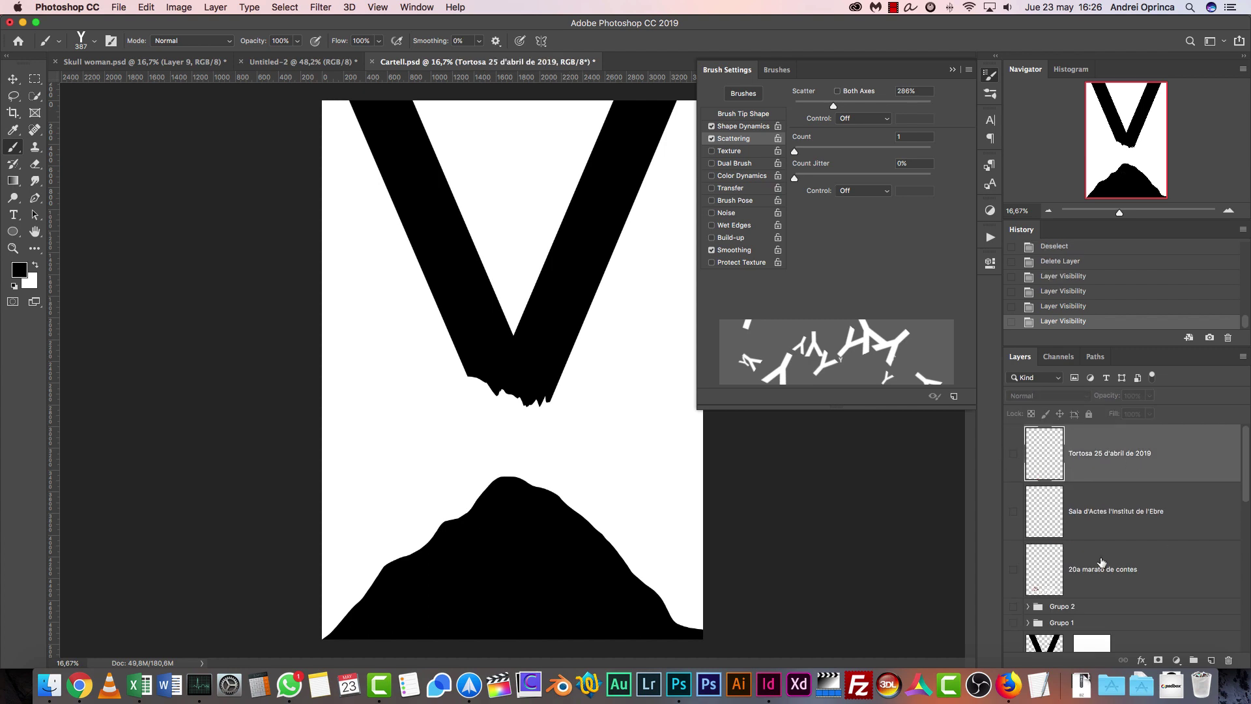
pyautogui.scroll(-5, 1163, 559)
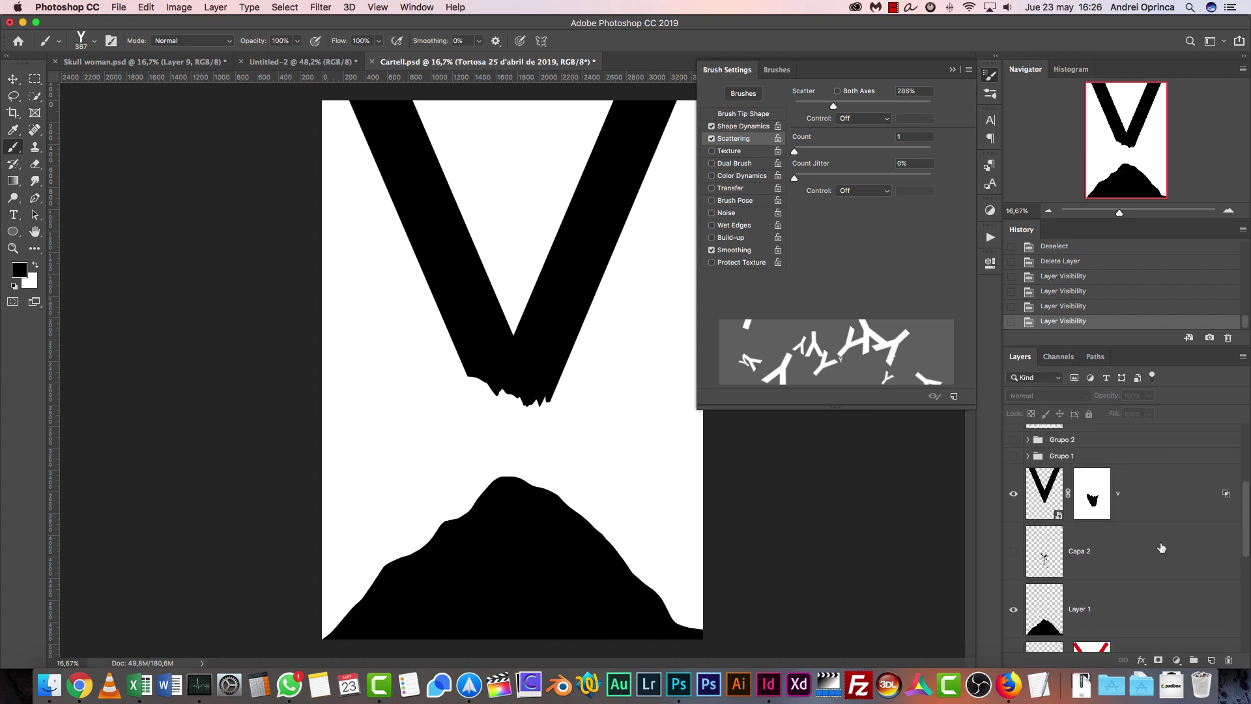
pyautogui.click(1159, 548)
pyautogui.click(1210, 660)
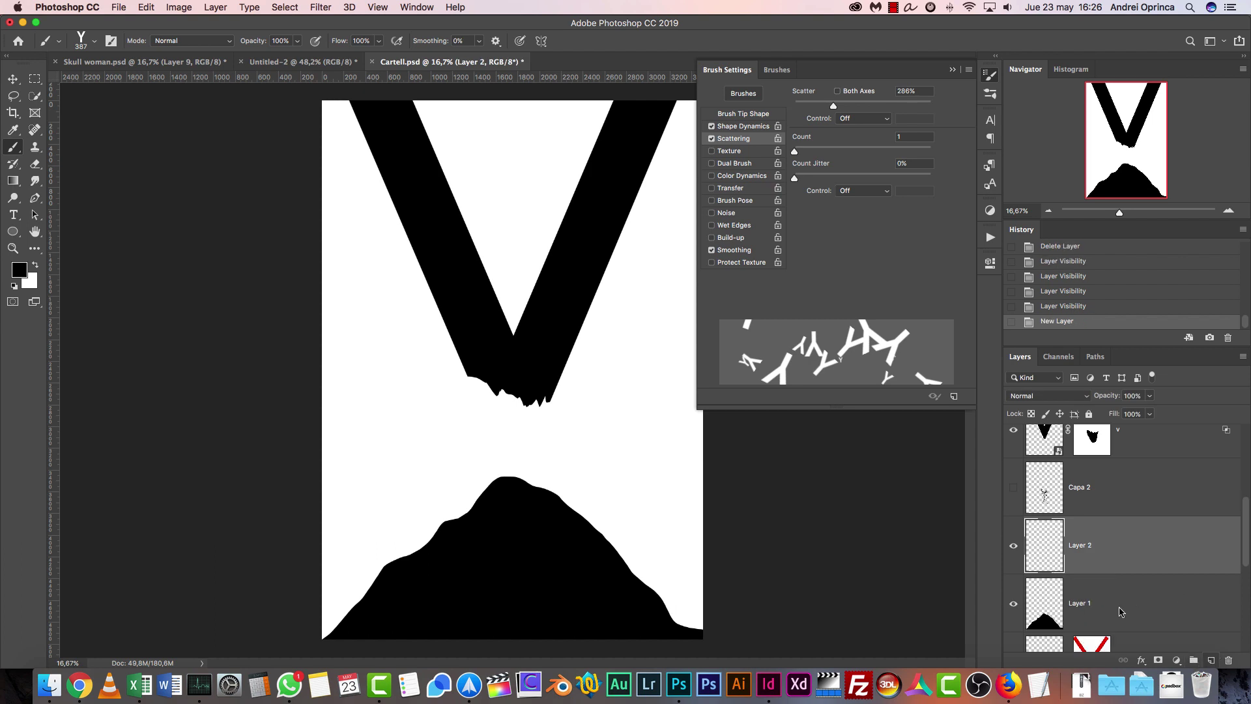
# Shrink the Y brush from 387 px to 99 px, then try and undo a ridge stroke.
pyautogui.rightClick(535, 434)
pyautogui.moveTo(658, 453); pyautogui.dragTo(644, 452)
pyautogui.press('Return')
pyautogui.moveTo(630, 565); pyautogui.dragTo(553, 481)
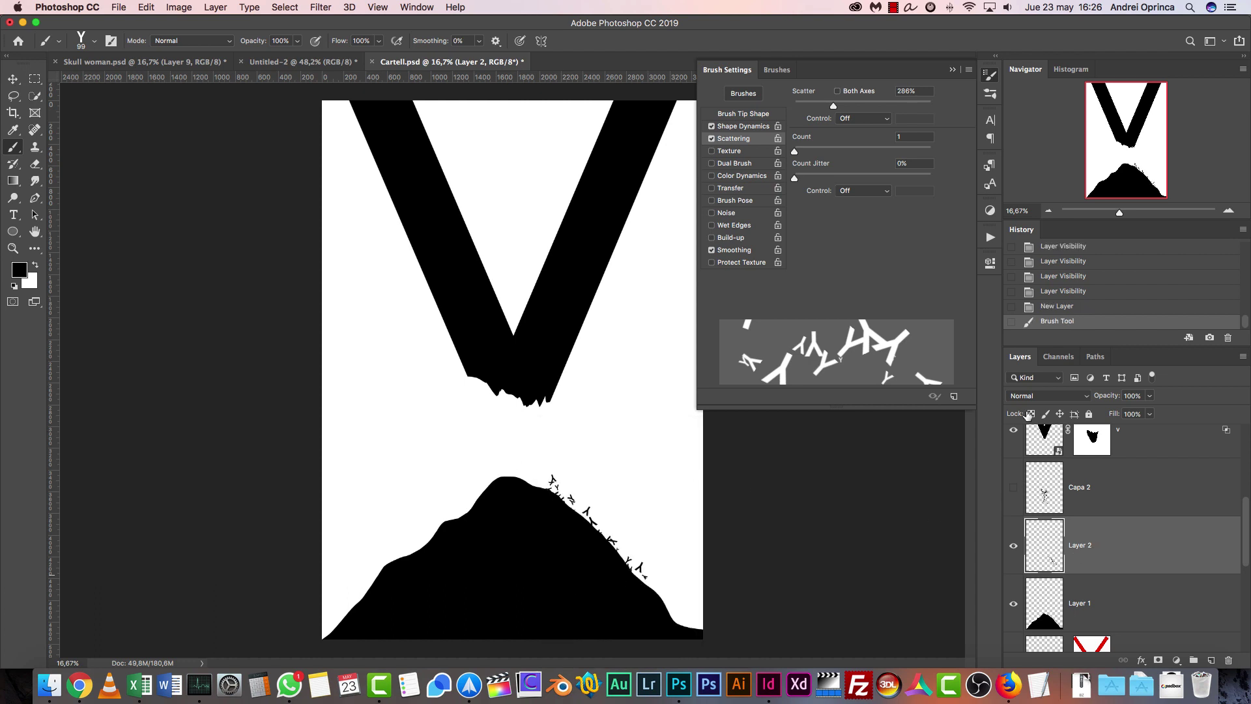
pyautogui.click(1229, 210)
pyautogui.scroll(-5, 644, 440)
pyautogui.hscroll(3, 644, 440)
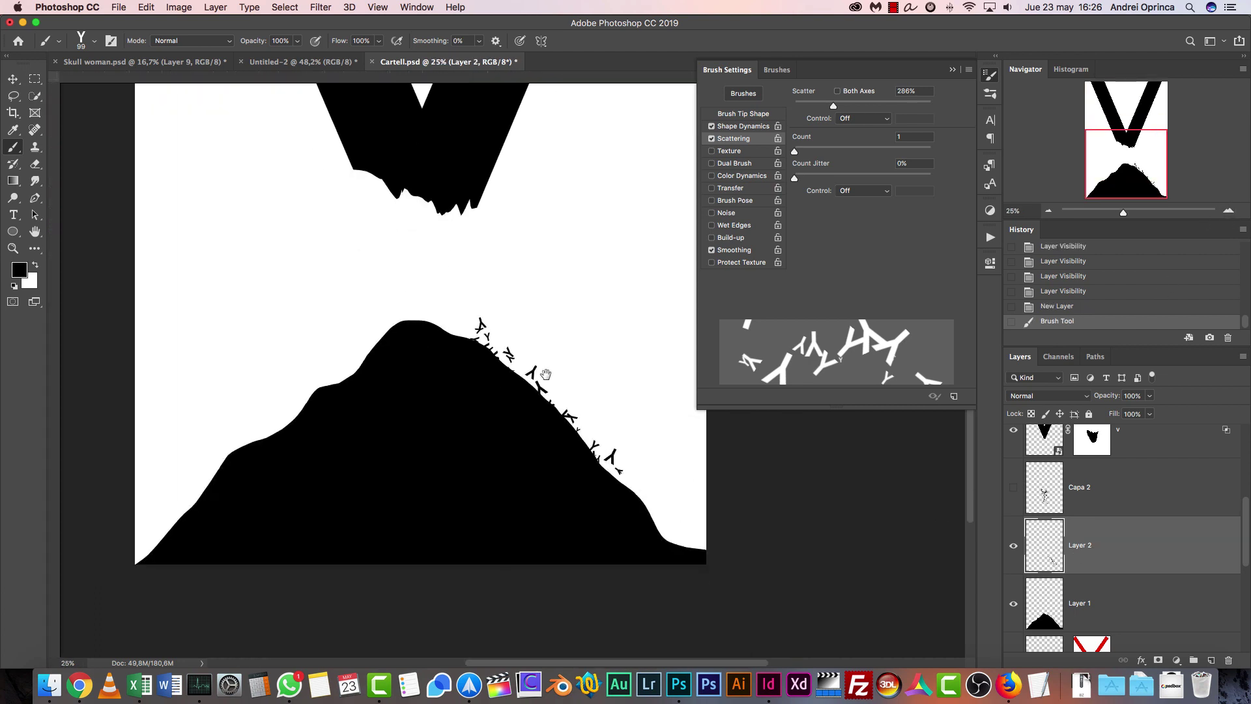
pyautogui.hotkey('ctrl', 'z')
pyautogui.press('super+z')
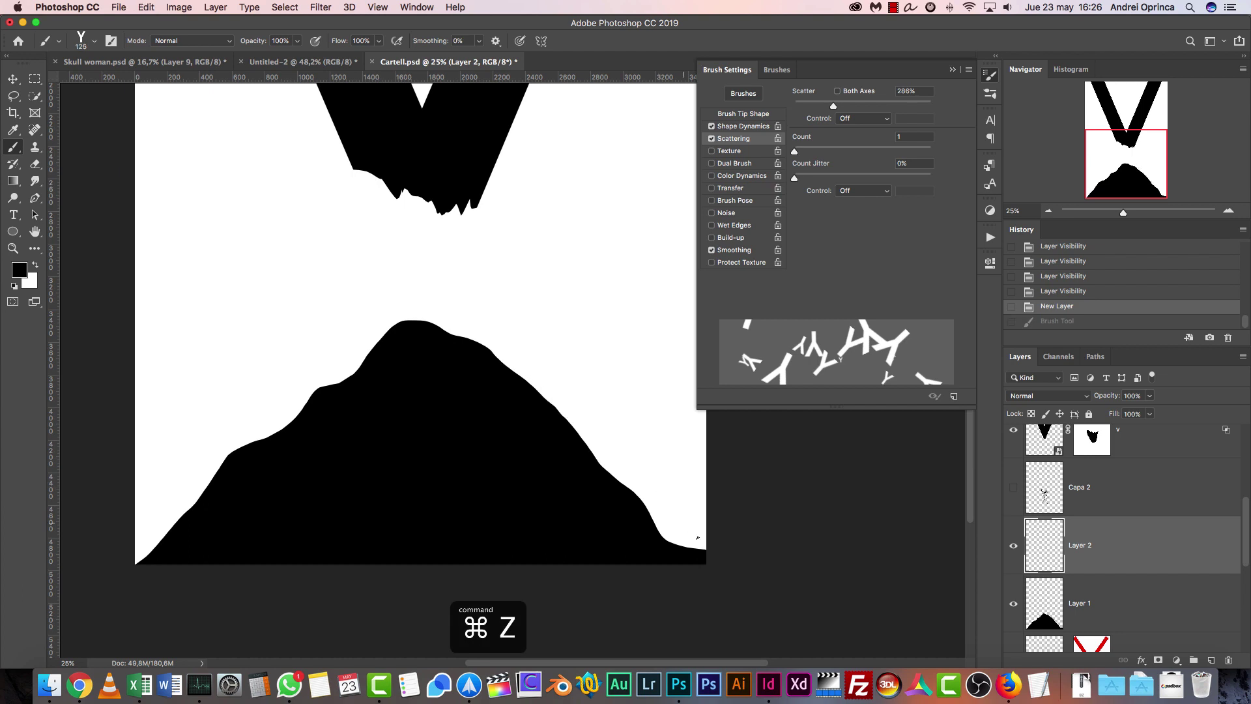
# Paint Y letters up the ridge and left slope, stamping the right slope at 90 px.
pyautogui.moveTo(678, 544)
pyautogui.mouseDown()
pyautogui.moveTo(518, 377)
pyautogui.moveTo(414, 323)
pyautogui.moveTo(378, 335)
pyautogui.moveTo(313, 413)
pyautogui.moveTo(131, 564)
pyautogui.moveTo(214, 495)
pyautogui.moveTo(273, 413)
pyautogui.moveTo(416, 324)
pyautogui.moveTo(456, 319)
pyautogui.mouseUp()
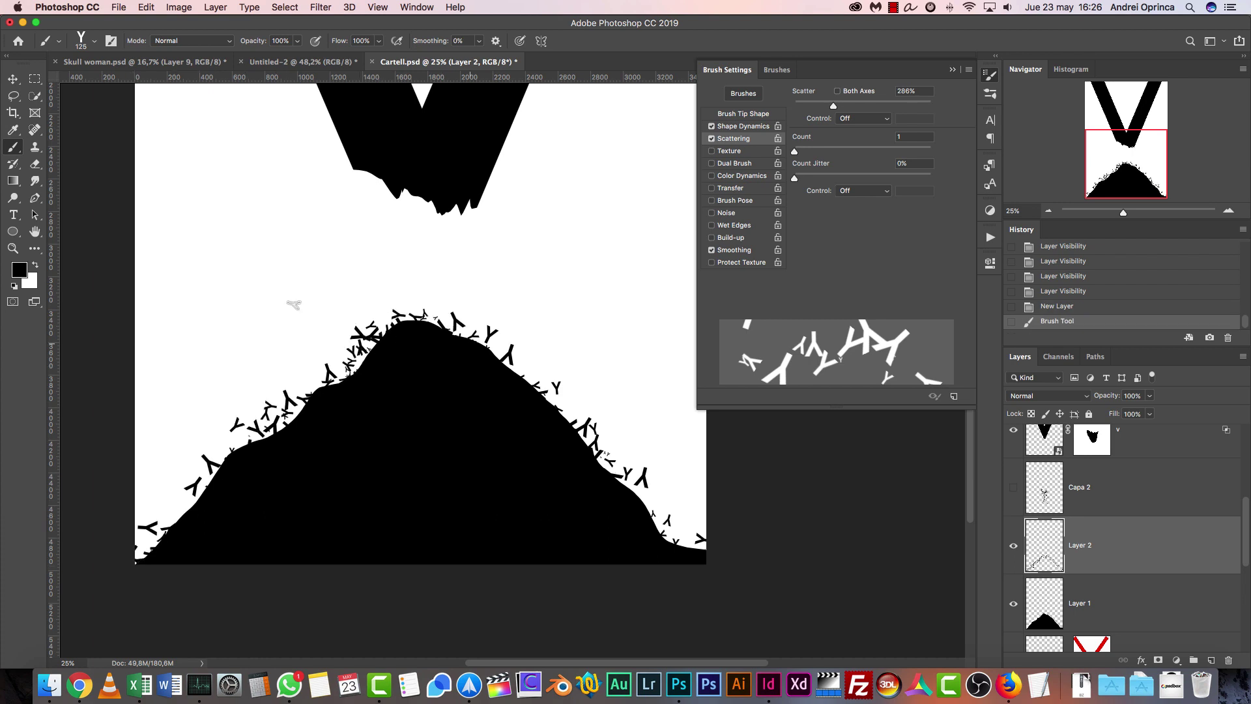
pyautogui.click(36, 202)
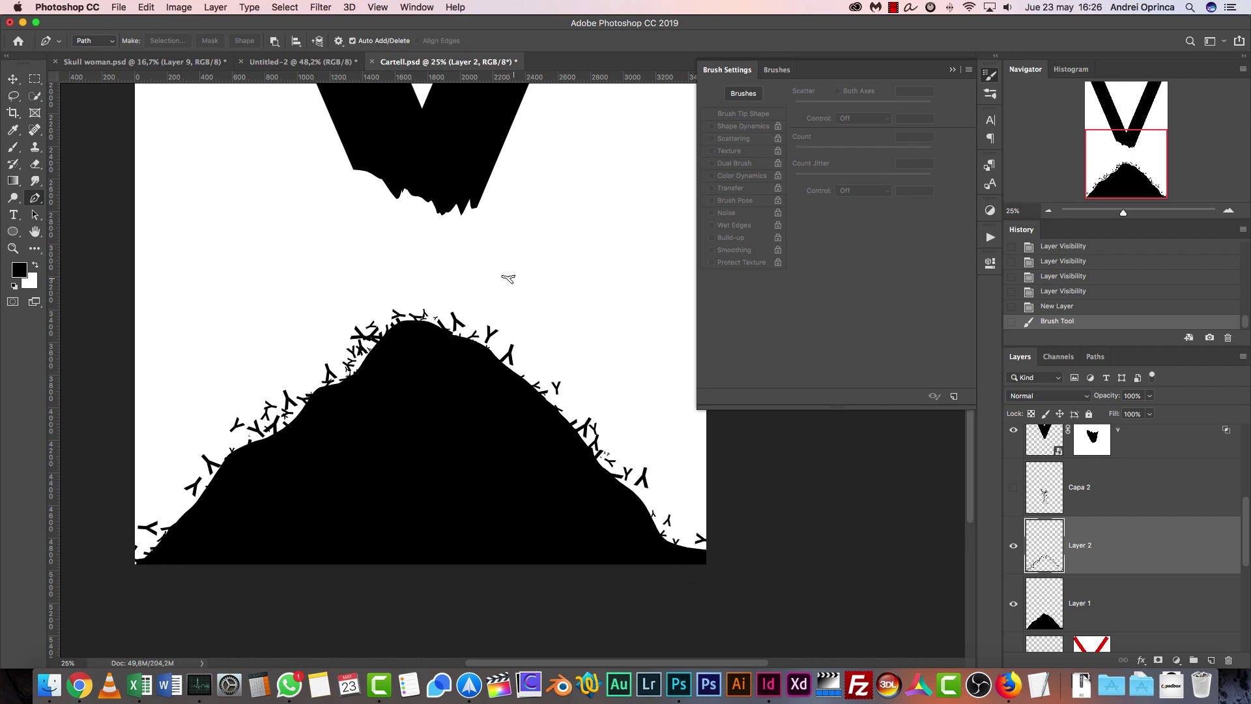
pyautogui.press('b')
pyautogui.moveTo(208, 483)
pyautogui.mouseDown()
pyautogui.moveTo(145, 554)
pyautogui.moveTo(353, 381)
pyautogui.moveTo(224, 505)
pyautogui.mouseUp()
pyautogui.press('[')
pyautogui.press('[')
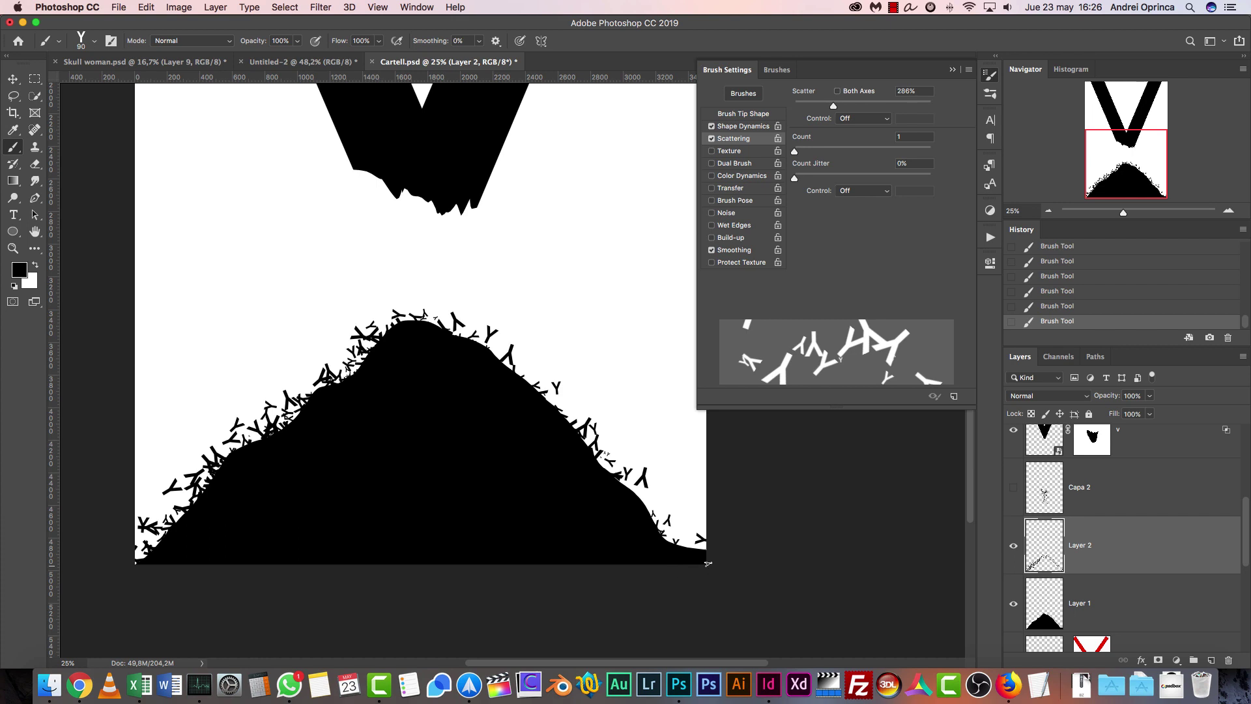
pyautogui.click(595, 436)
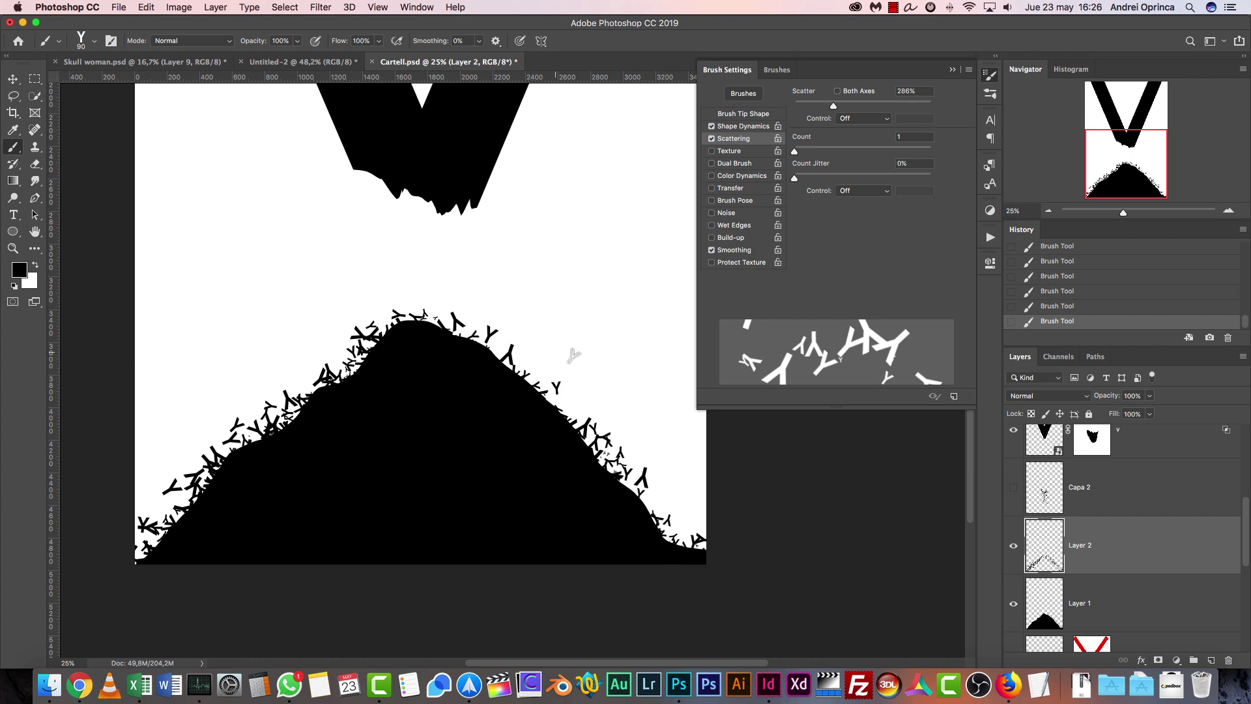
# Scatter more Y letters over the mound's top and lower-left and upper-left edges.
pyautogui.press(']')
pyautogui.press(']')
pyautogui.press(']')
pyautogui.press(']')
pyautogui.press(']')
pyautogui.press('[')
pyautogui.press('[')
pyautogui.click(459, 351)
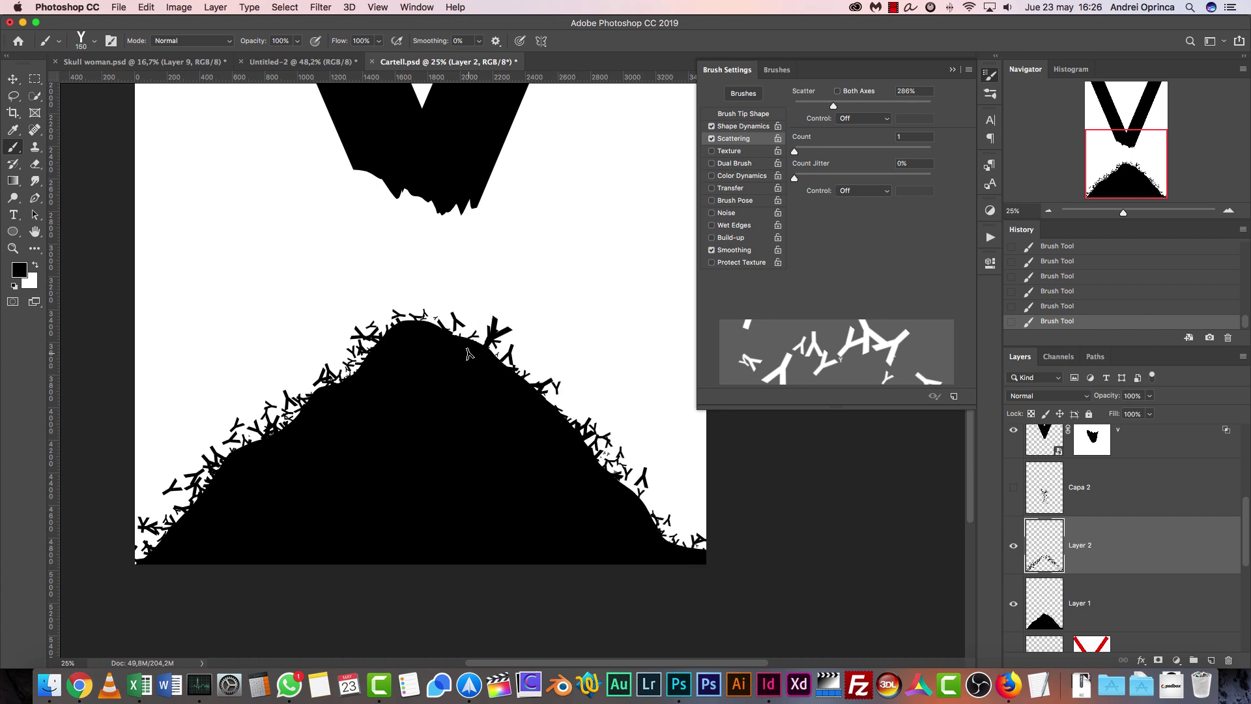
pyautogui.press('super+z')
pyautogui.press('super+z')
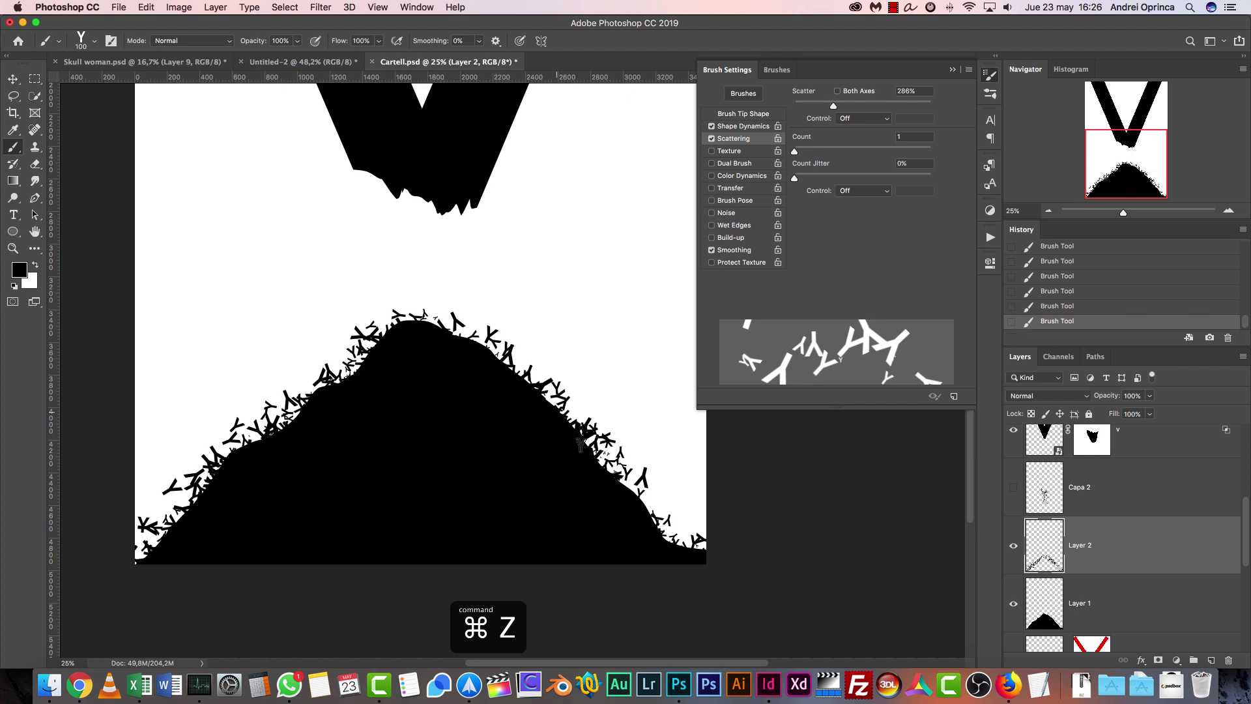
pyautogui.moveTo(647, 522)
pyautogui.mouseDown()
pyautogui.moveTo(659, 524)
pyautogui.moveTo(573, 411)
pyautogui.moveTo(430, 323)
pyautogui.moveTo(297, 430)
pyautogui.mouseUp()
pyautogui.moveTo(186, 540)
pyautogui.mouseDown()
pyautogui.moveTo(200, 497)
pyautogui.moveTo(178, 529)
pyautogui.mouseUp()
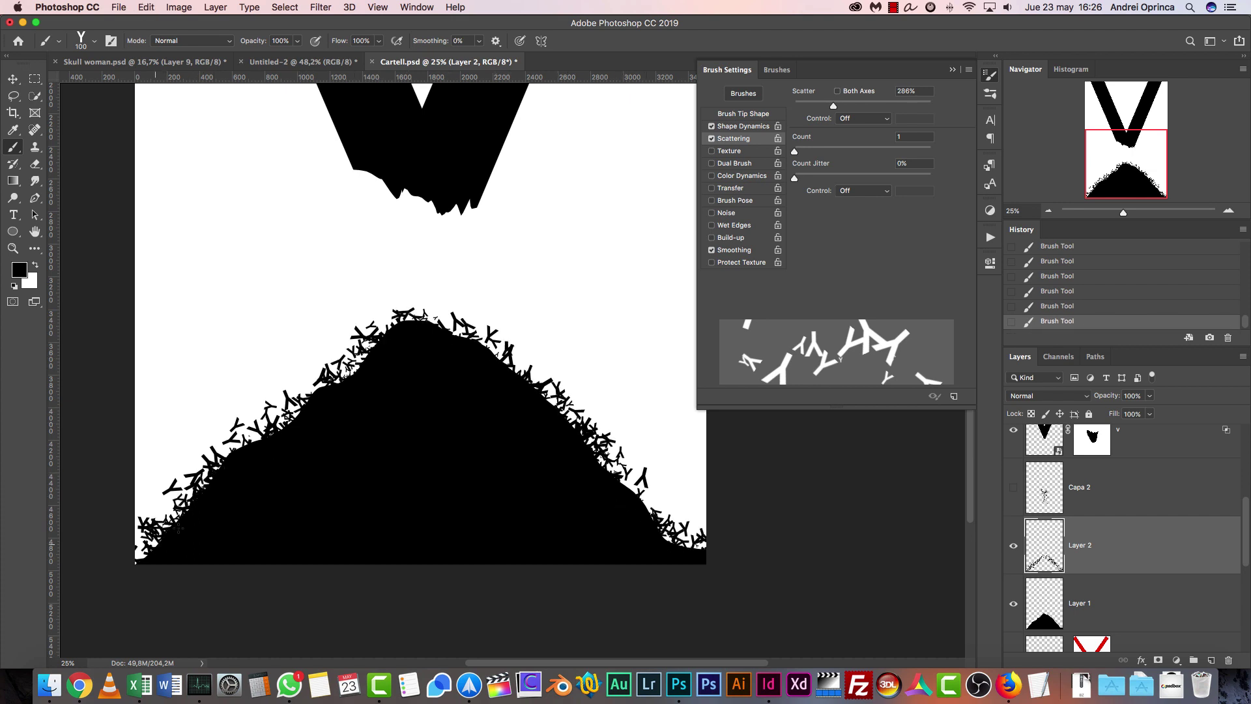
pyautogui.moveTo(327, 392); pyautogui.dragTo(378, 349)
# Rename the black mound layer to 'pile'.
pyautogui.scroll(-2, 1129, 532)
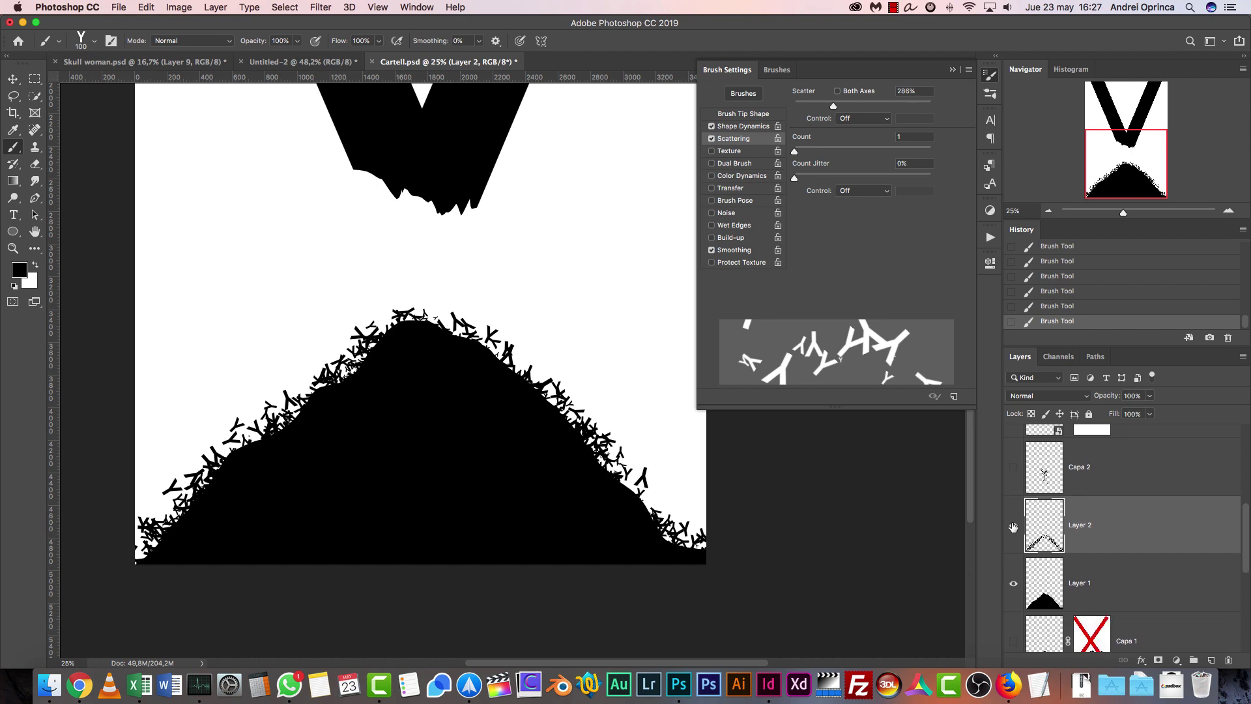
pyautogui.click(1013, 525)
pyautogui.keyDown('alt'); pyautogui.click(1012, 527); pyautogui.keyUp('alt')
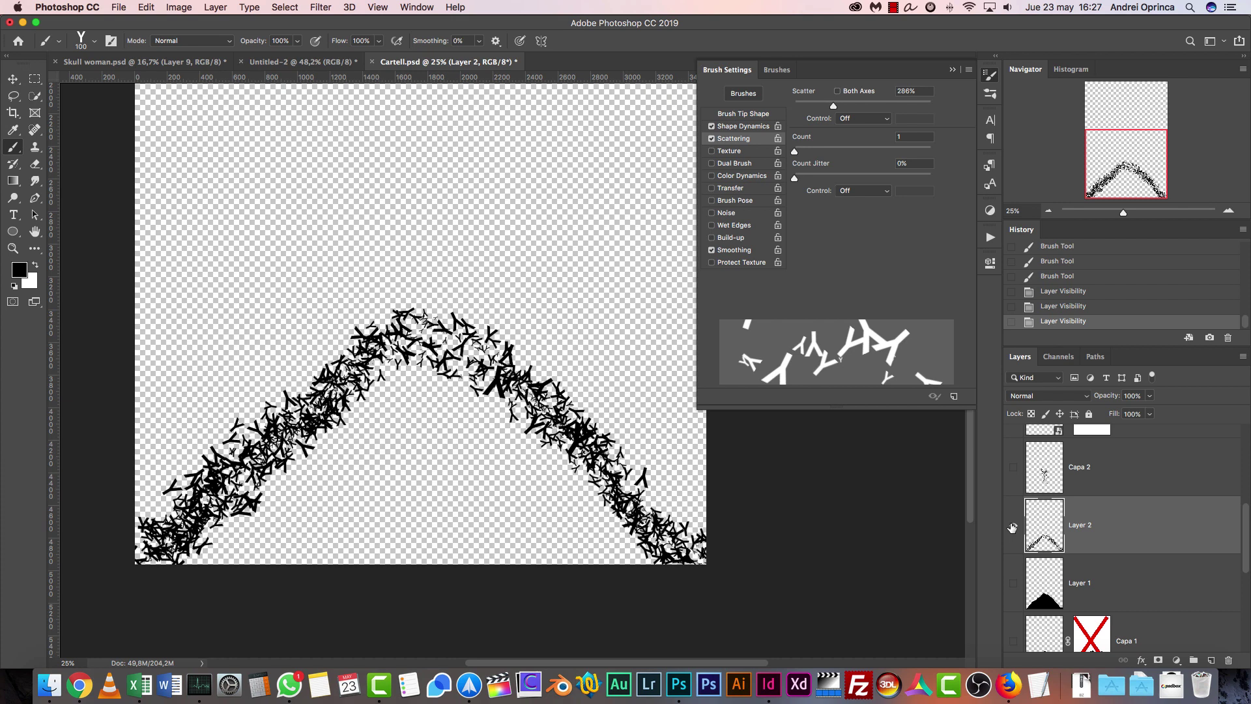
pyautogui.keyDown('alt'); pyautogui.click(1012, 527); pyautogui.keyUp('alt')
pyautogui.click(1042, 591)
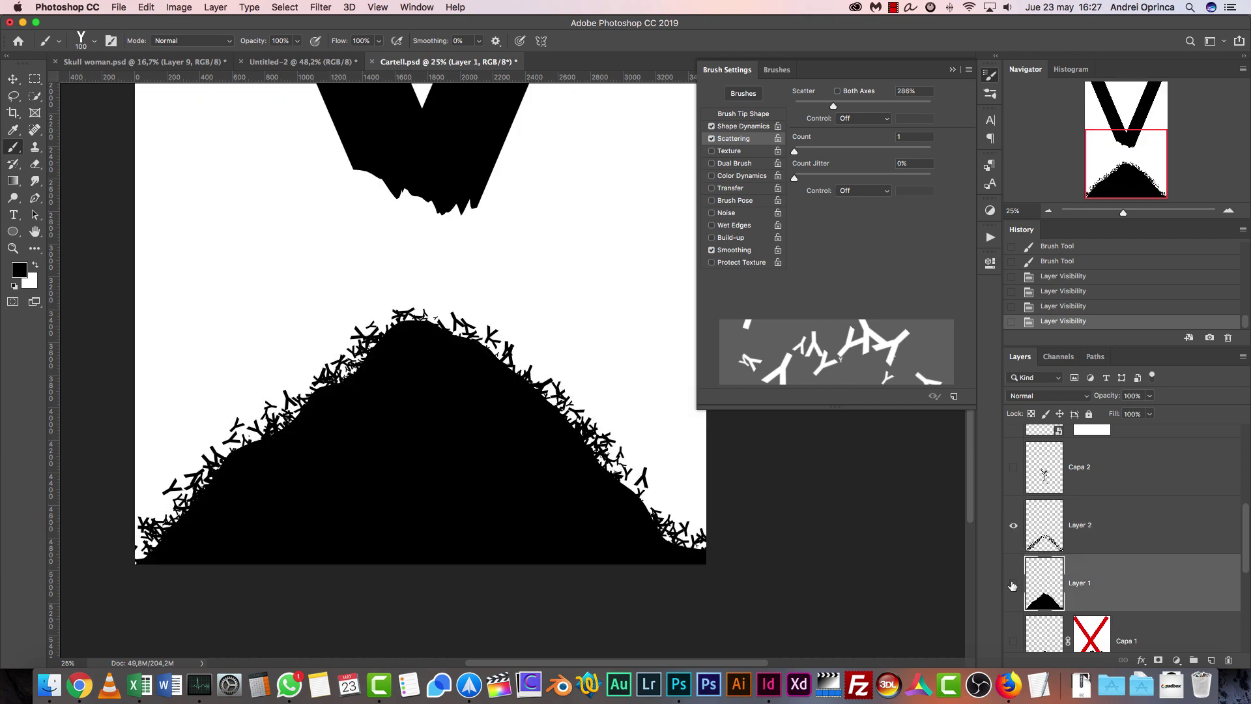
pyautogui.click(1014, 583)
pyautogui.click(1013, 583)
pyautogui.doubleClick(1077, 584)
pyautogui.write('pile')
pyautogui.press('Return')
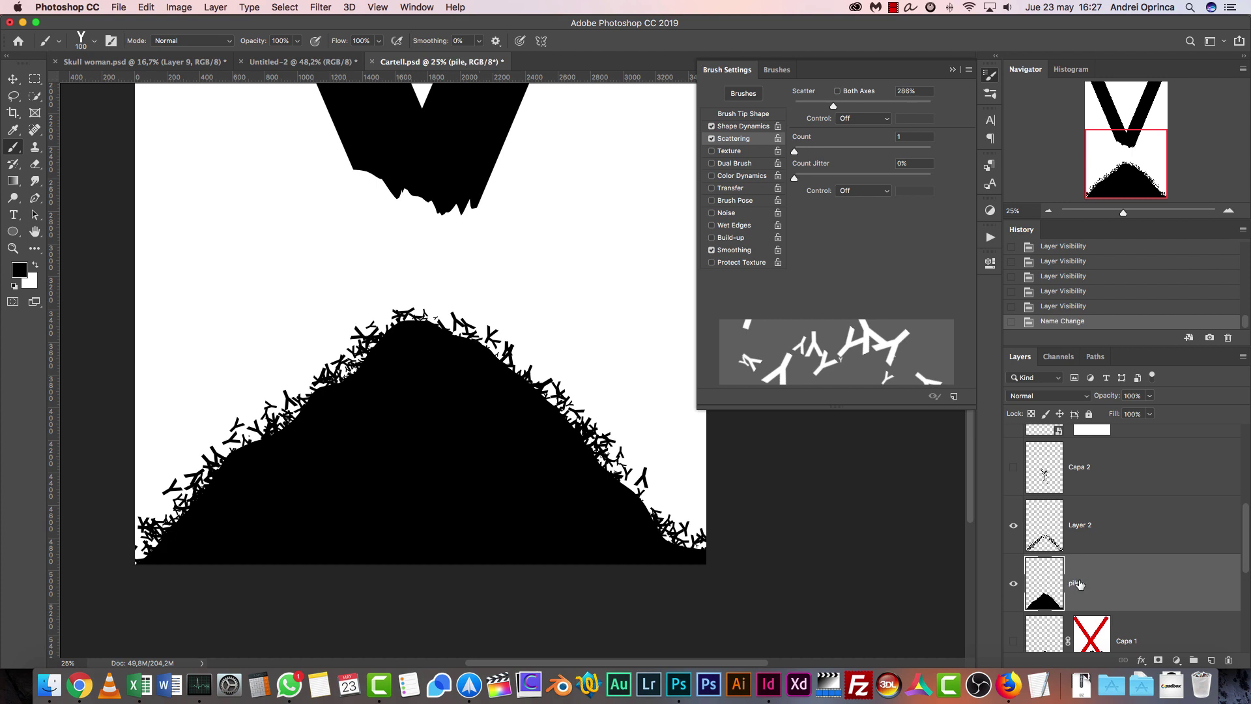
# Add a layer mask to pile and carve black Y notches up the right slope to the top.
pyautogui.click(1158, 660)
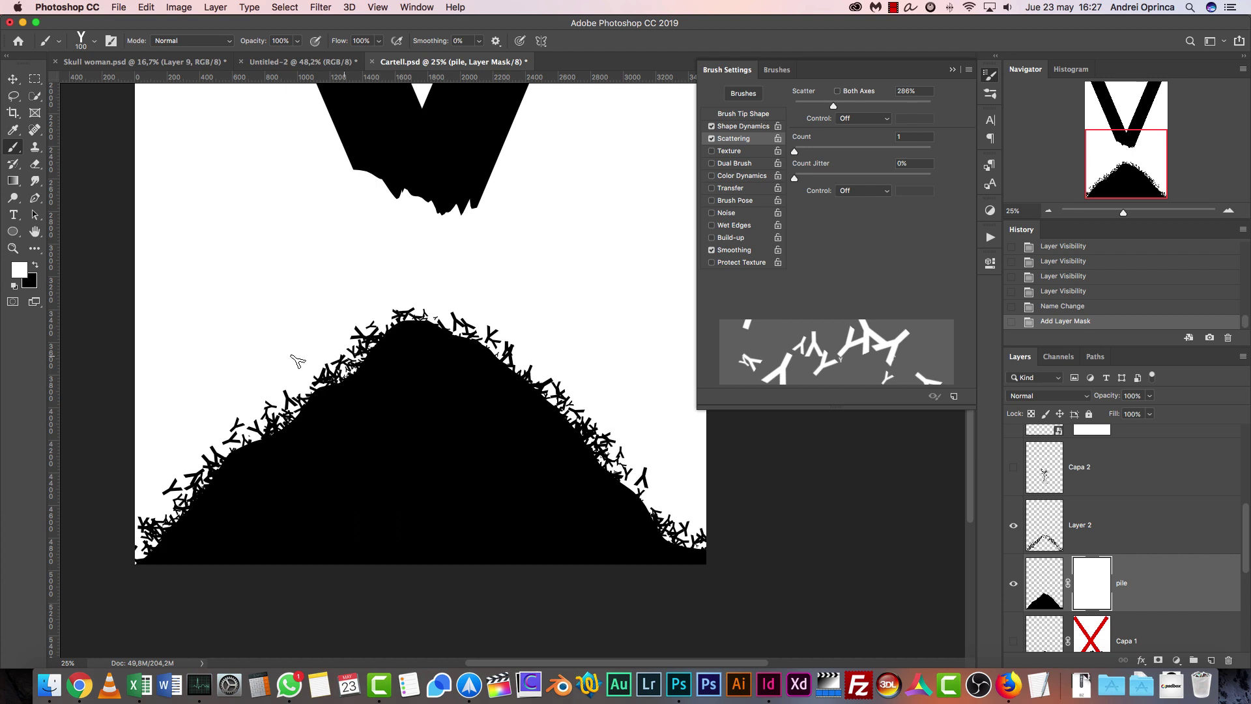
pyautogui.press('x')
pyautogui.click(1013, 525)
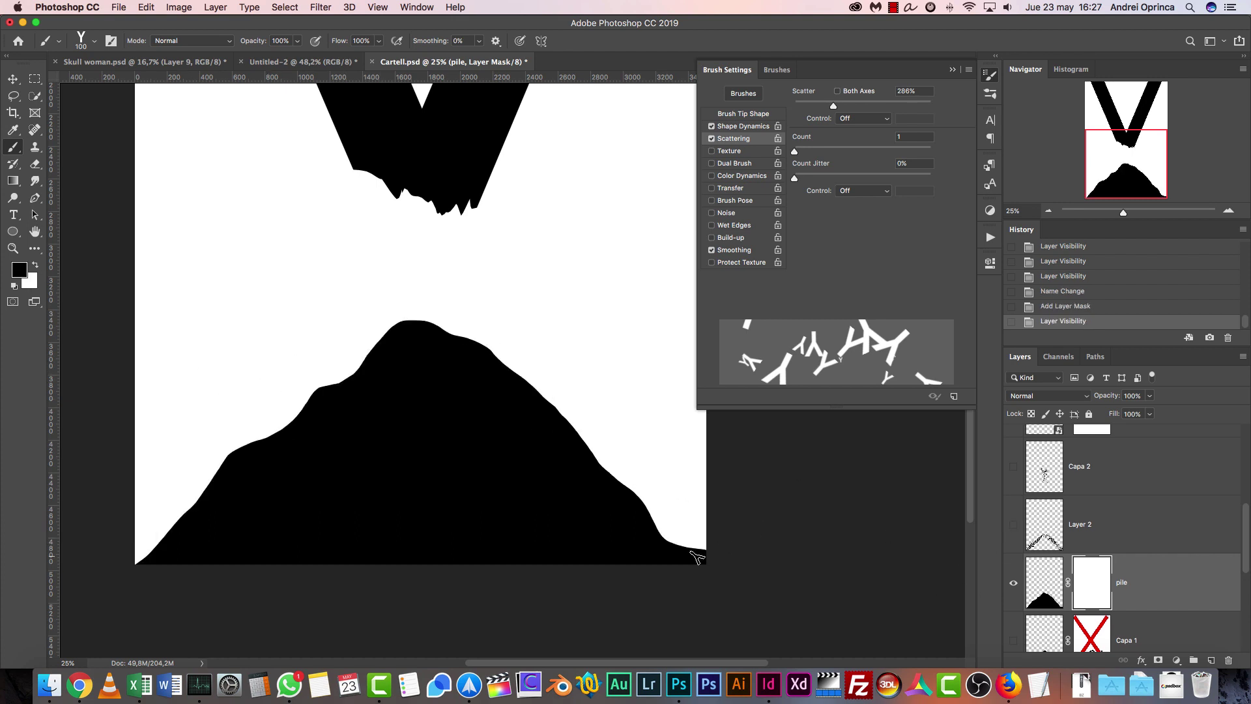
pyautogui.moveTo(645, 521)
pyautogui.mouseDown()
pyautogui.moveTo(579, 430)
pyautogui.moveTo(473, 346)
pyautogui.mouseUp()
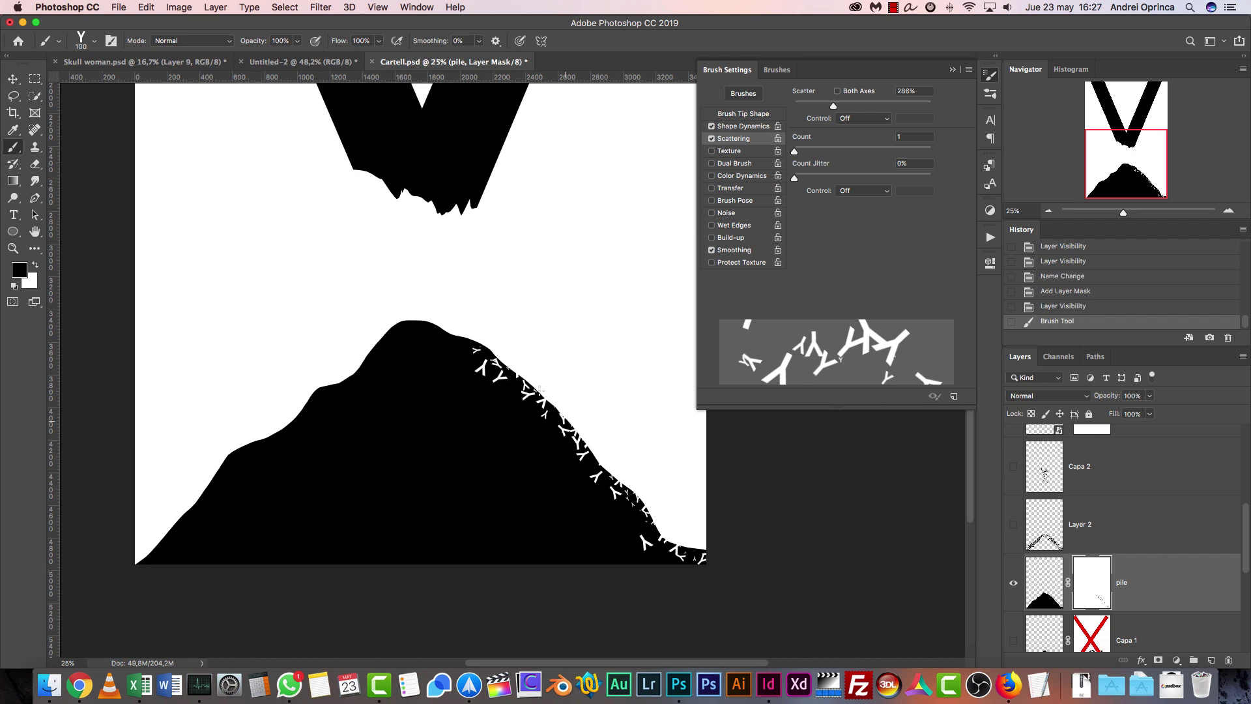
pyautogui.keyDown('alt'); pyautogui.click(1014, 583); pyautogui.keyUp('alt')
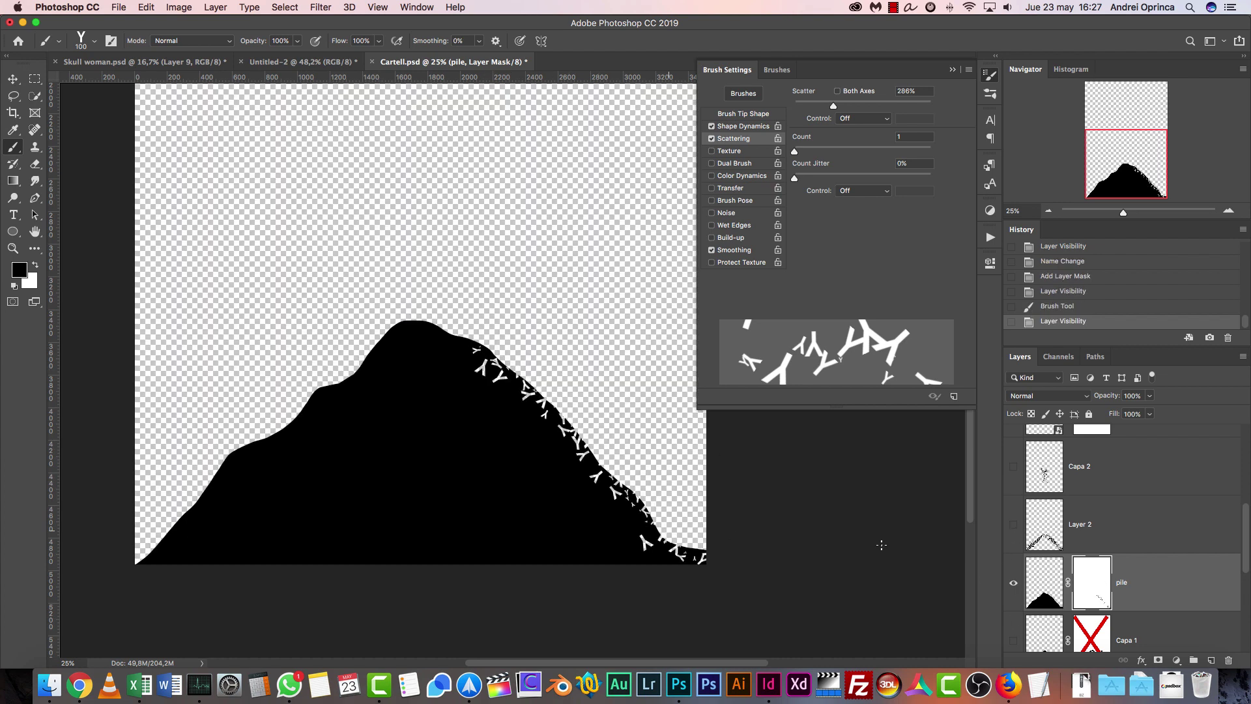
pyautogui.keyDown('alt'); pyautogui.click(1017, 582); pyautogui.keyUp('alt')
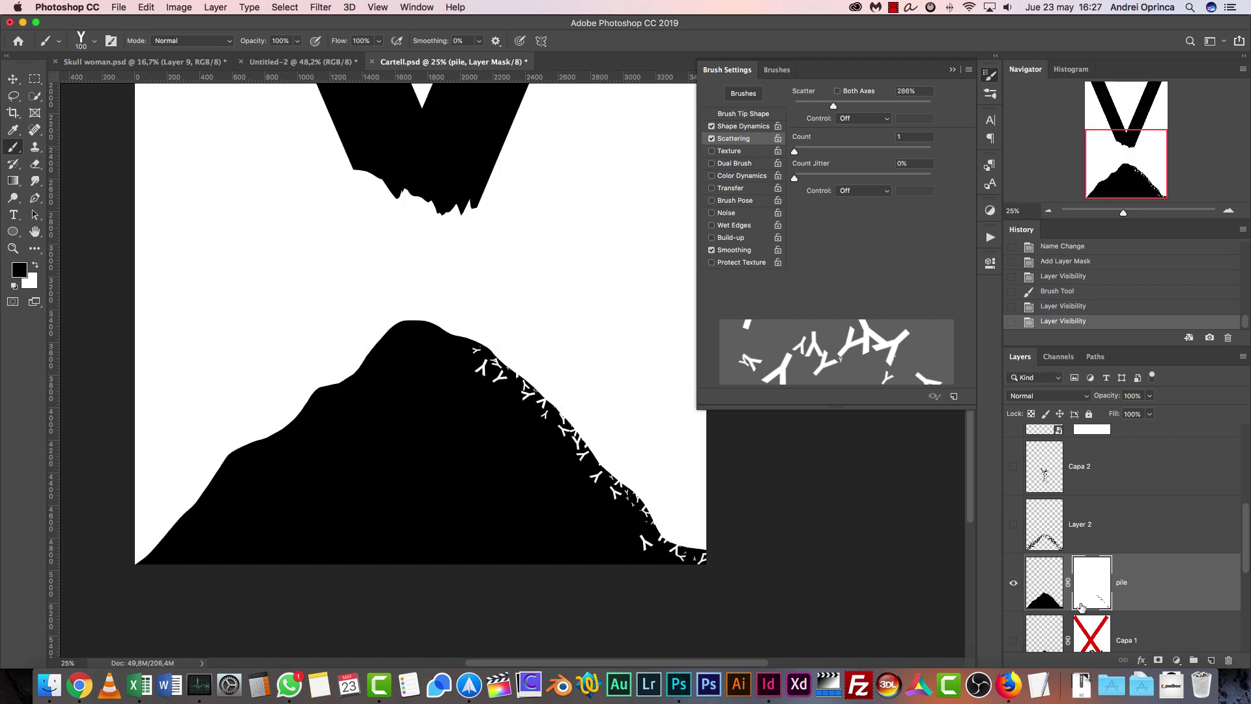
pyautogui.moveTo(653, 518)
pyautogui.mouseDown()
pyautogui.moveTo(518, 385)
pyautogui.moveTo(430, 324)
pyautogui.moveTo(391, 342)
pyautogui.mouseUp()
# Carve more Y notches along the top, left shoulder and lower-left slope of the mask.
pyautogui.moveTo(332, 388); pyautogui.dragTo(303, 411)
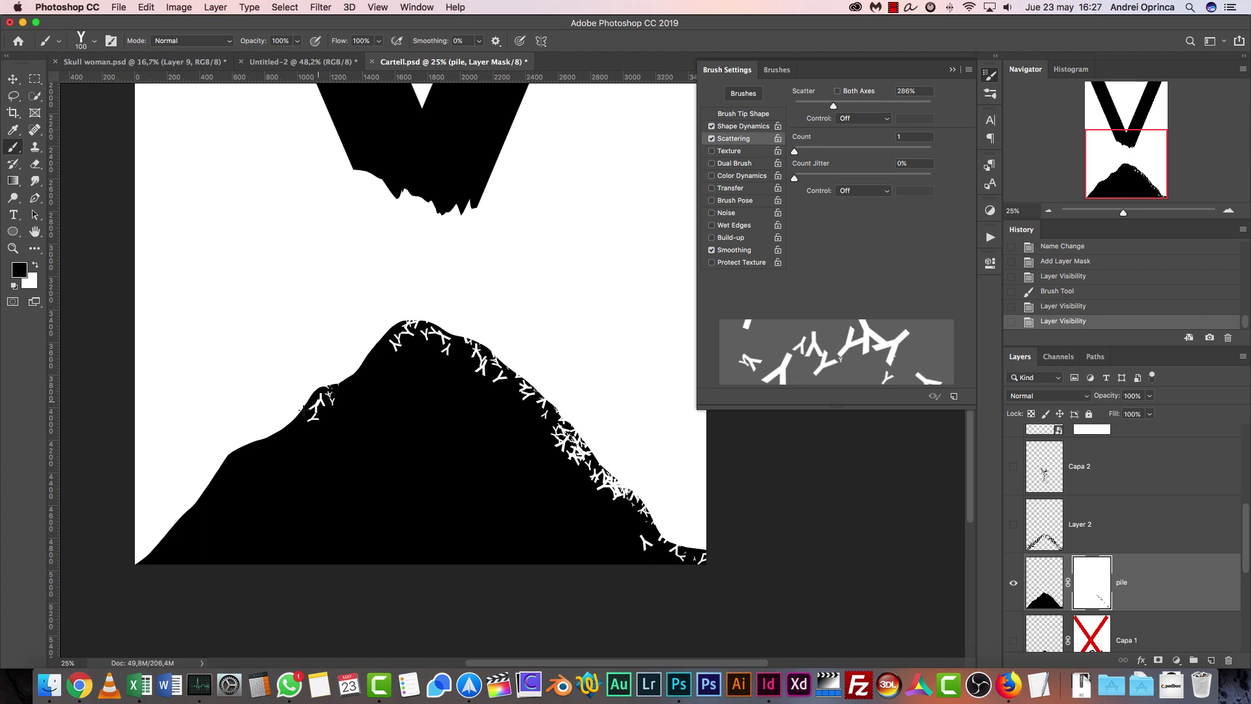
pyautogui.moveTo(219, 460)
pyautogui.mouseDown()
pyautogui.moveTo(153, 554)
pyautogui.moveTo(116, 576)
pyautogui.moveTo(238, 442)
pyautogui.mouseUp()
pyautogui.moveTo(324, 398); pyautogui.dragTo(372, 343)
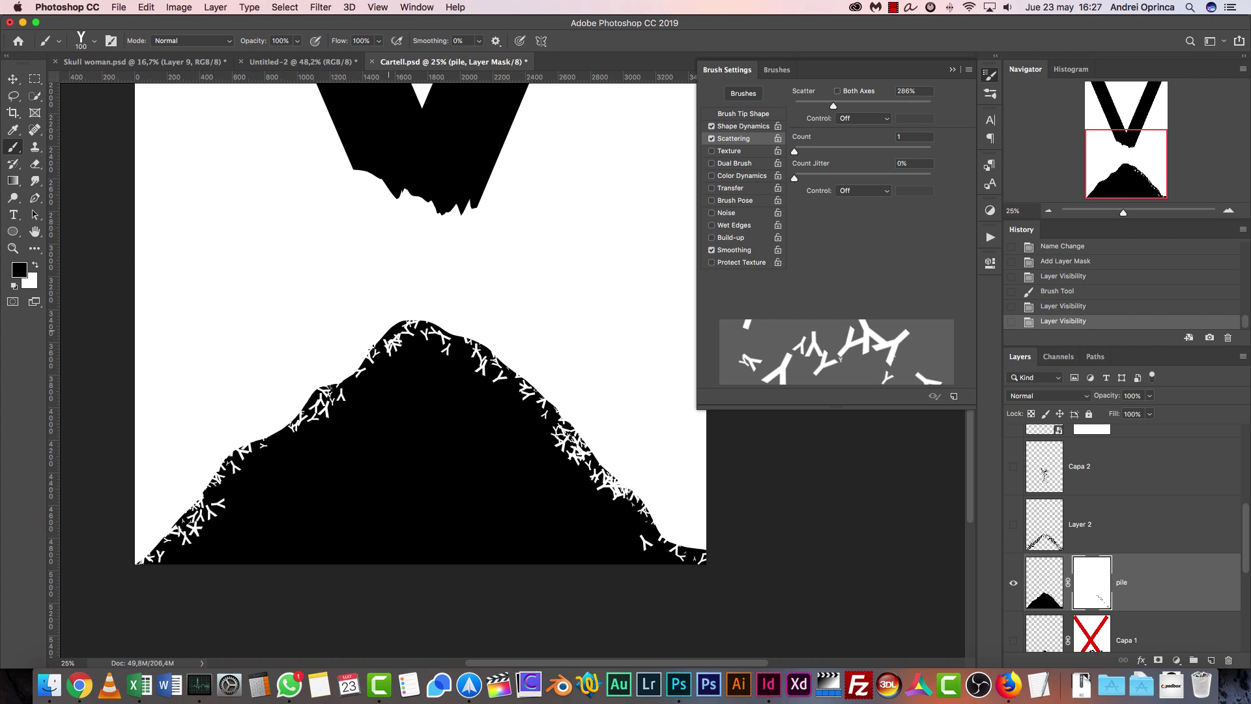
pyautogui.click(1013, 523)
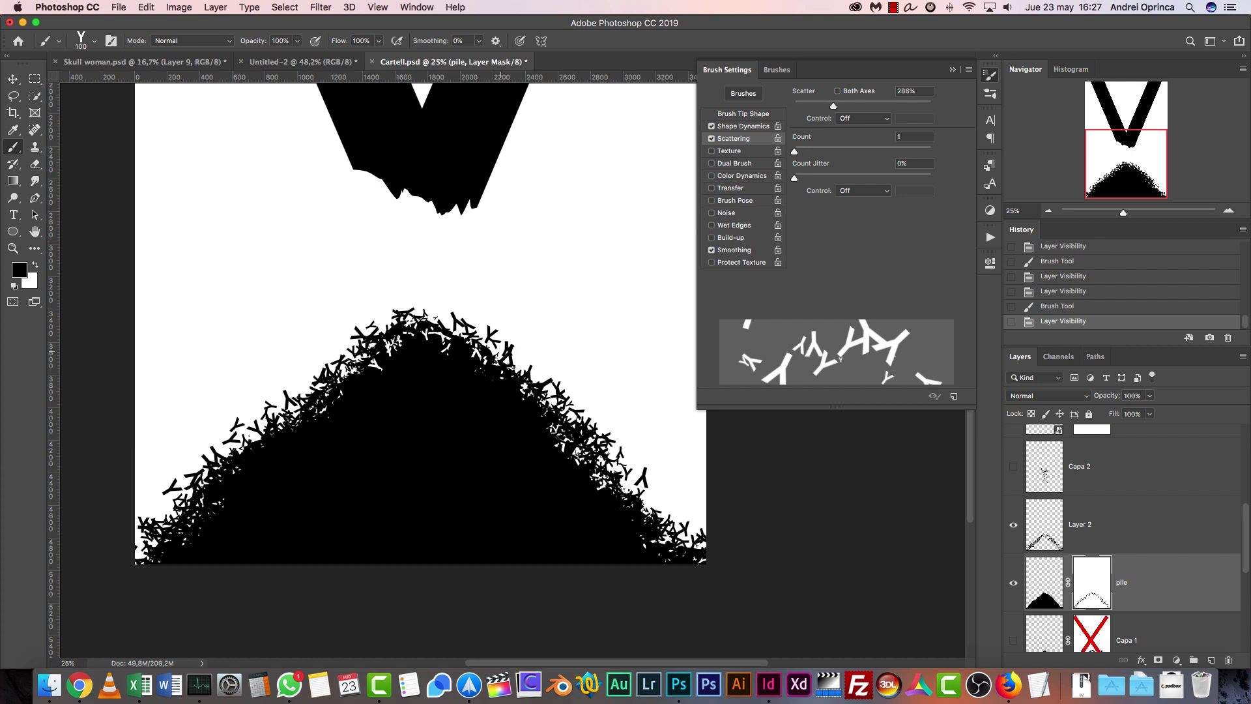
pyautogui.moveTo(501, 355)
pyautogui.mouseDown()
pyautogui.moveTo(456, 342)
pyautogui.moveTo(378, 368)
pyautogui.mouseUp()
pyautogui.moveTo(207, 499); pyautogui.dragTo(172, 551)
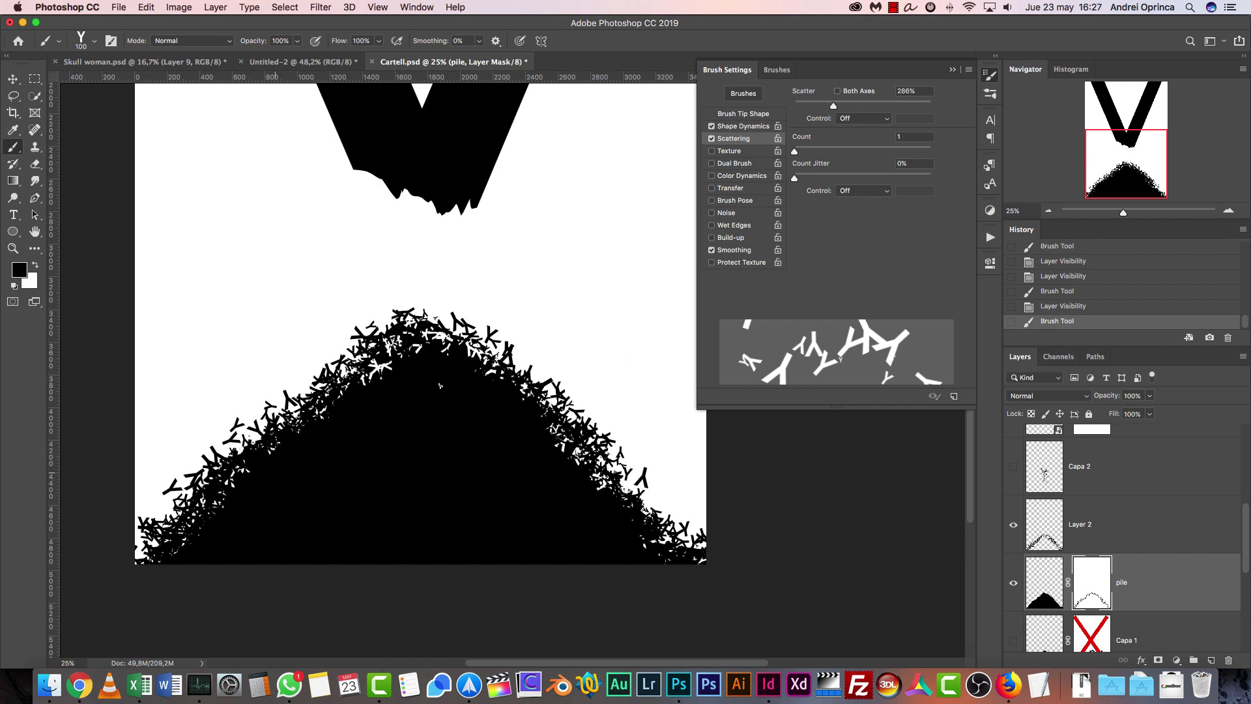
# Choose the R letter brush, turn on Scattering and set Size Jitter to 100%.
pyautogui.rightClick(456, 373)
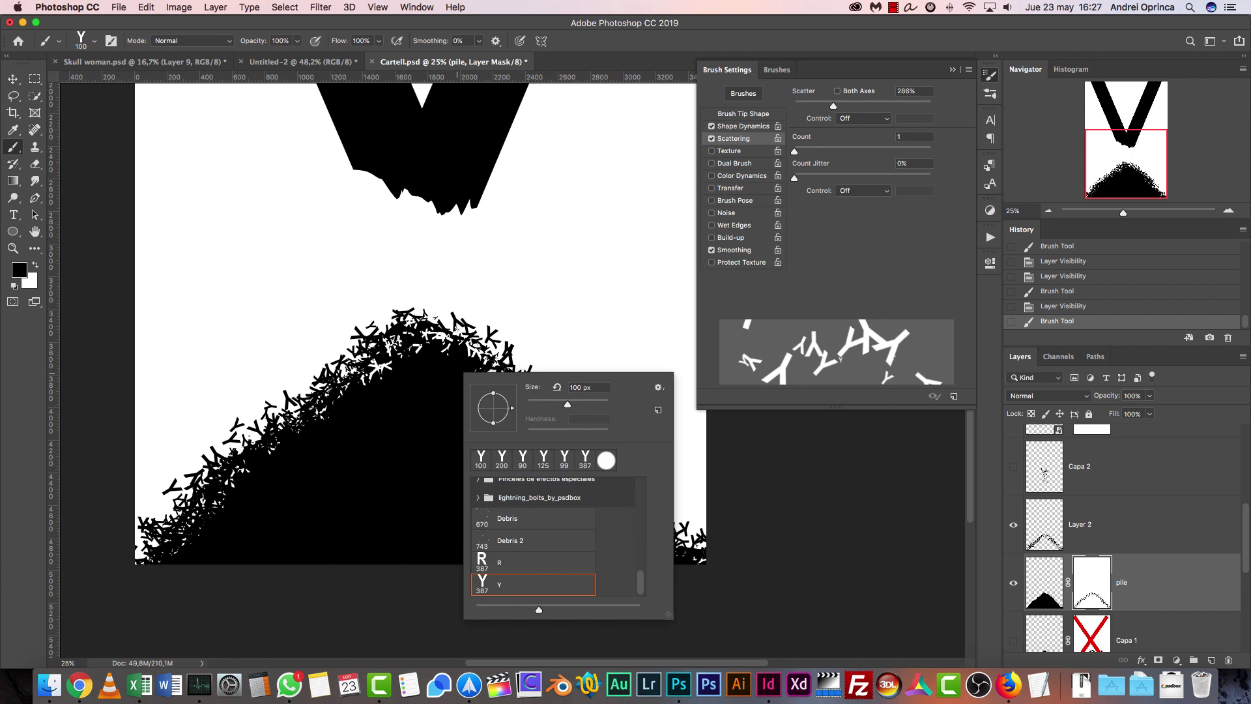
pyautogui.click(543, 572)
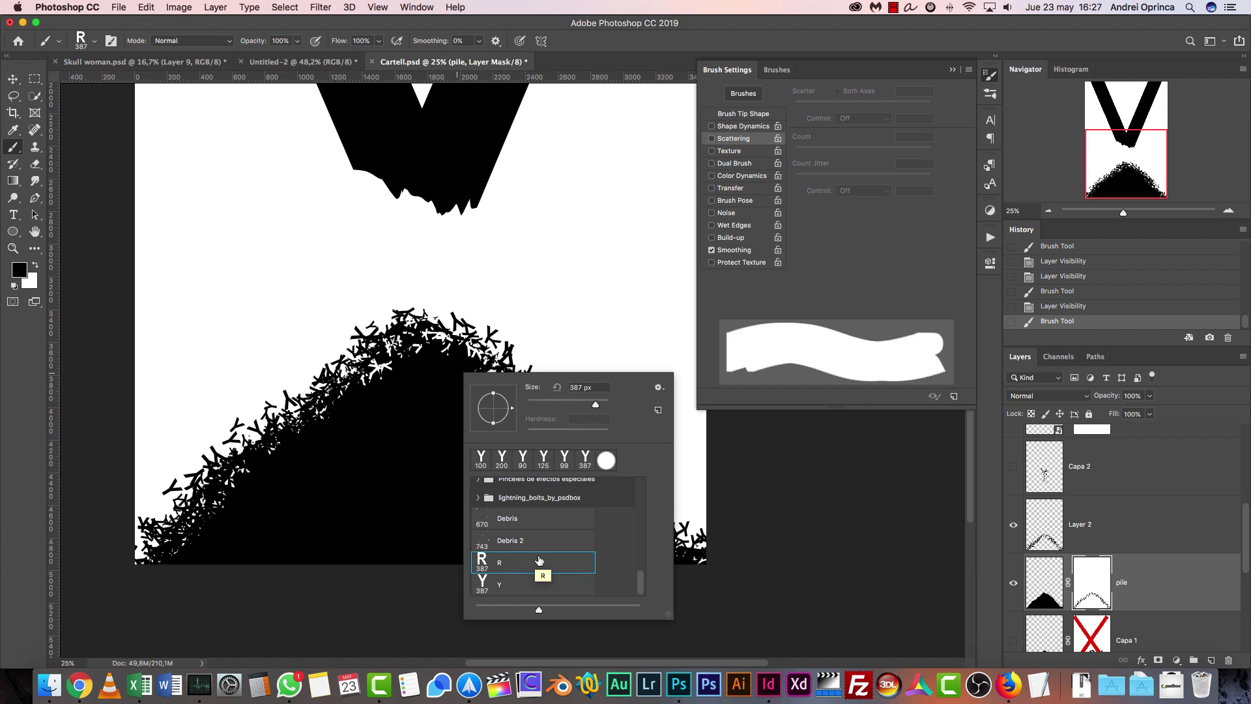
pyautogui.click(1091, 587)
pyautogui.click(727, 138)
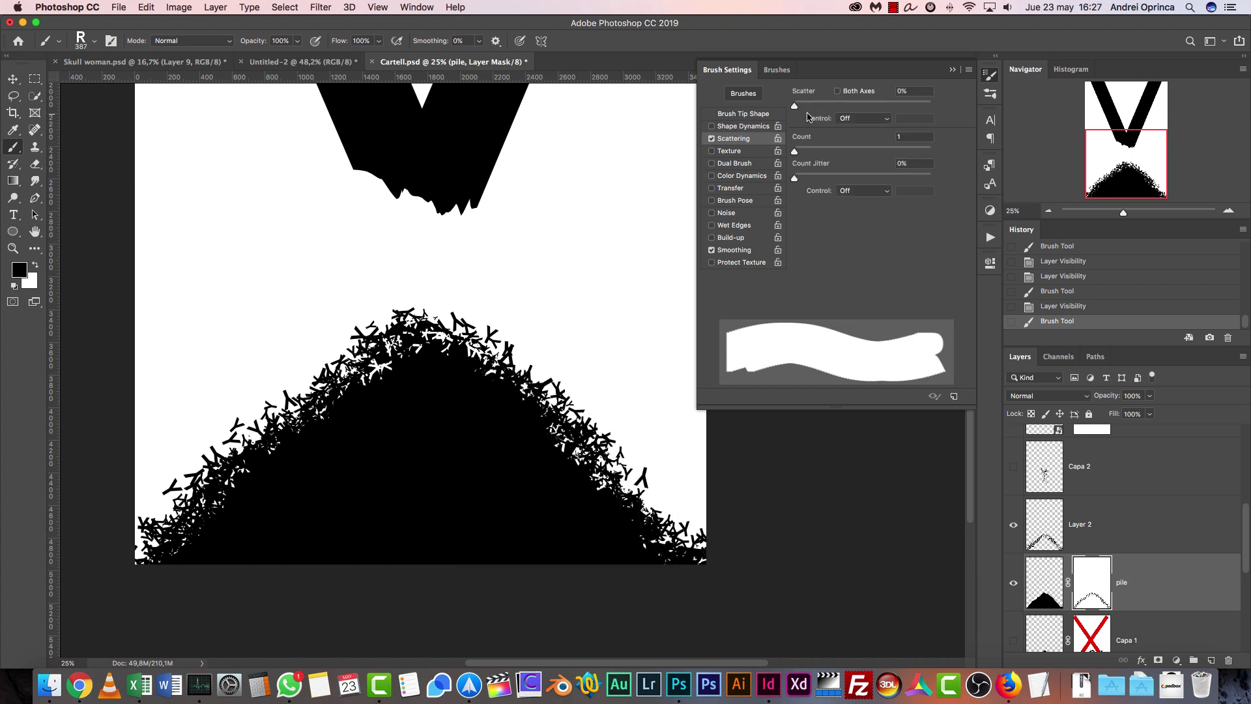
pyautogui.moveTo(815, 107); pyautogui.dragTo(843, 106)
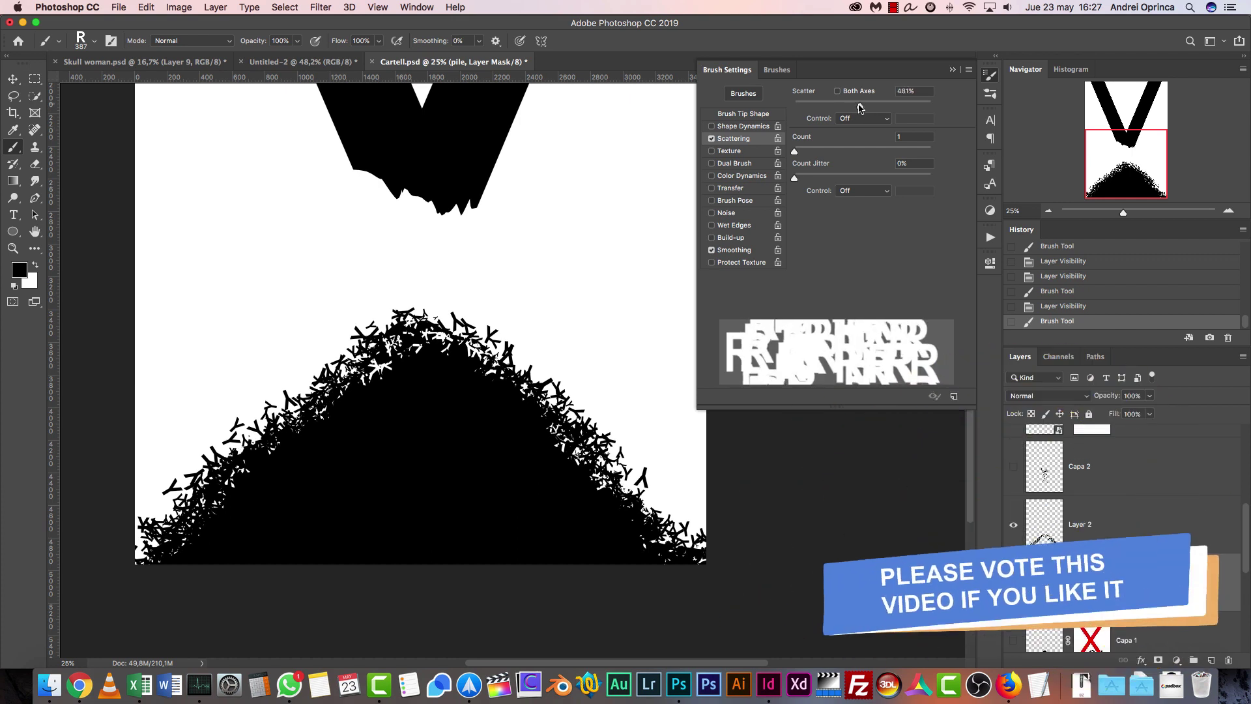
pyautogui.click(749, 127)
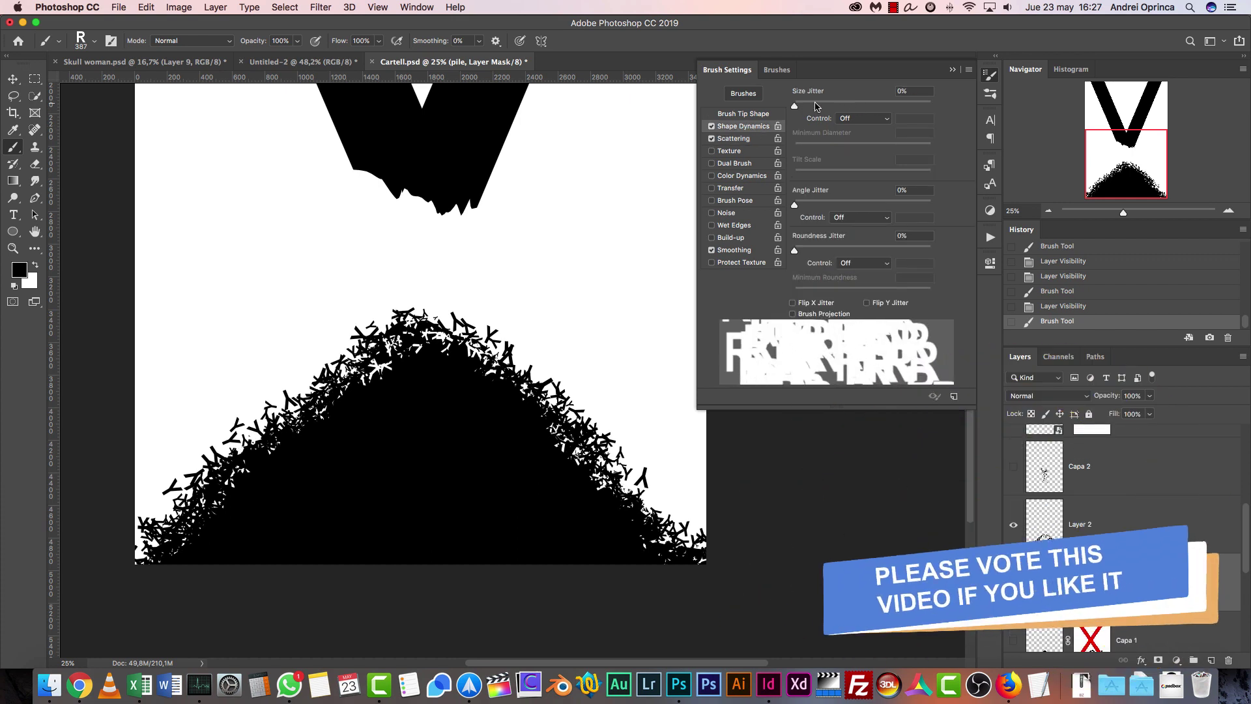
pyautogui.moveTo(815, 106); pyautogui.dragTo(932, 106)
# Set scatter to 186%, spacing to 184% and add angle jitter, then shrink the brush to 300.
pyautogui.click(746, 138)
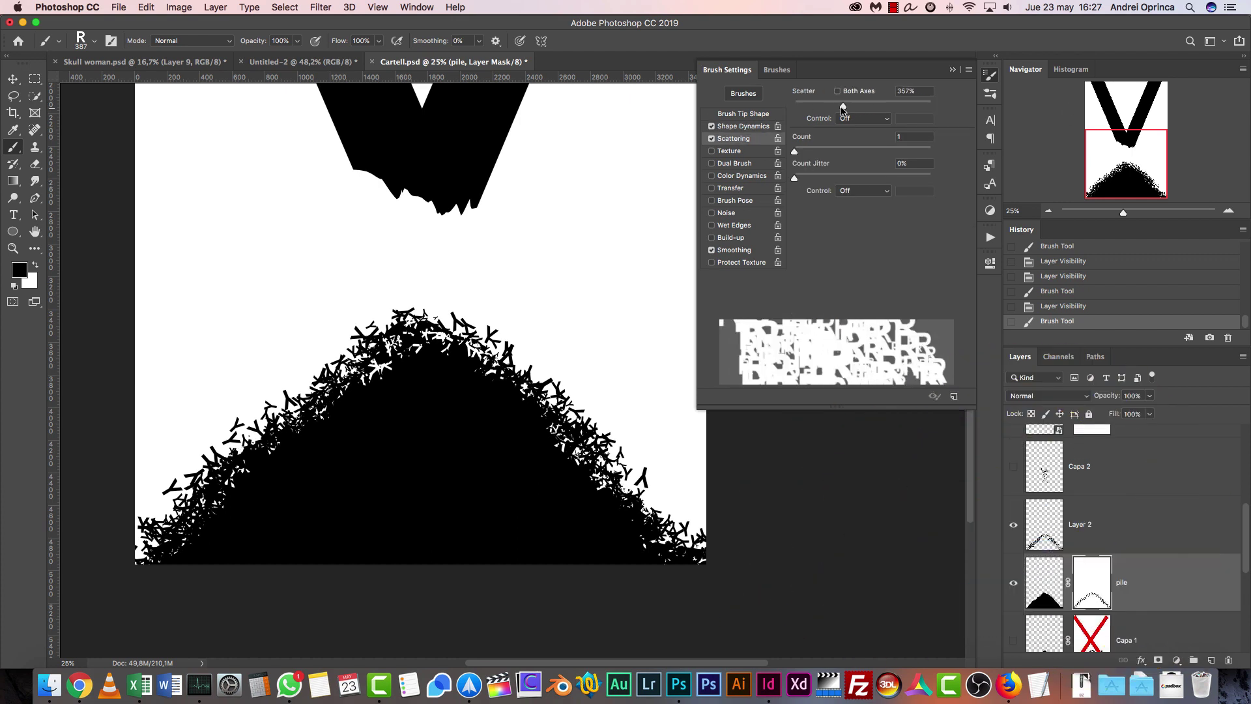
pyautogui.moveTo(843, 106); pyautogui.dragTo(819, 106)
pyautogui.click(743, 115)
pyautogui.moveTo(820, 288); pyautogui.dragTo(892, 288)
pyautogui.click(746, 127)
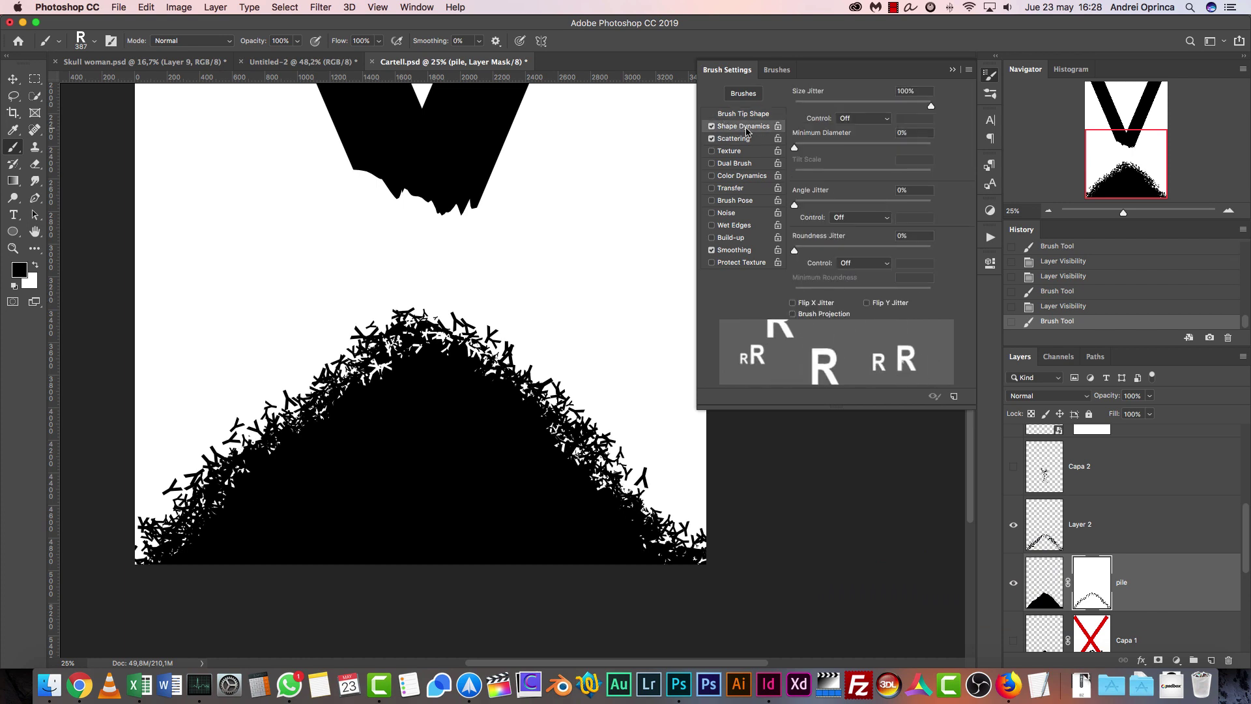
pyautogui.moveTo(803, 207); pyautogui.dragTo(925, 209)
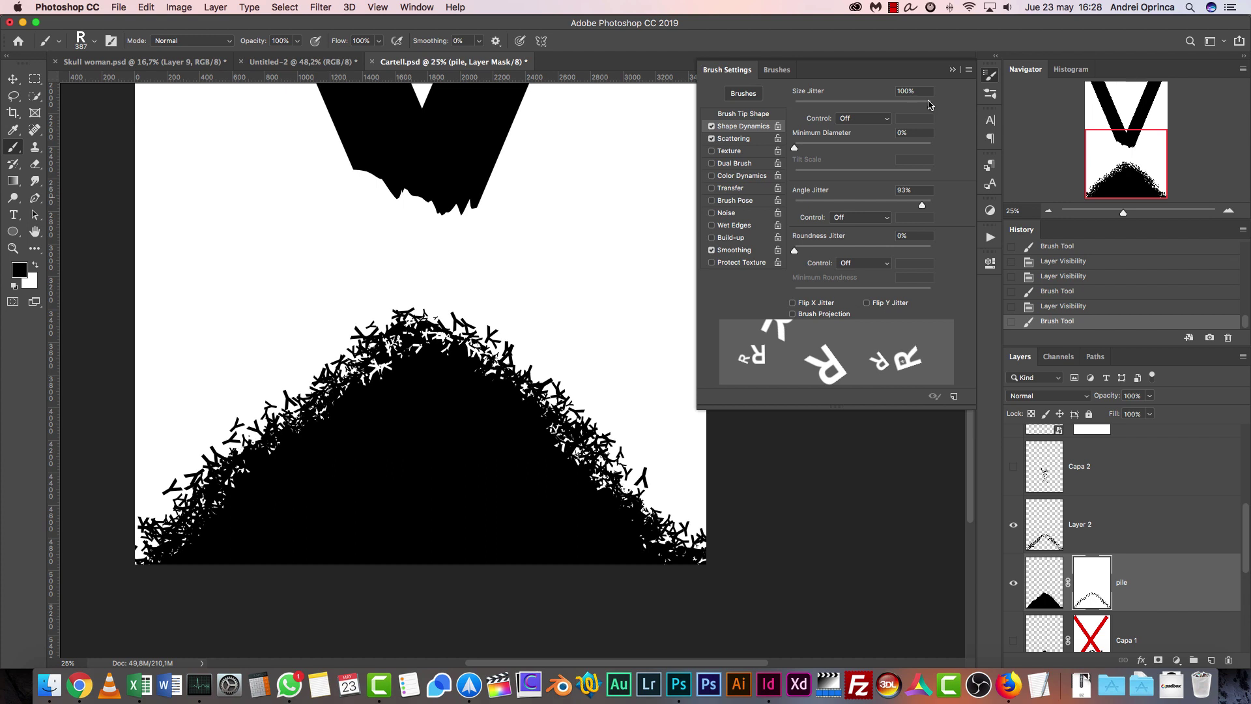
pyautogui.click(952, 69)
pyautogui.press('[')
# Shrink the R brush to 200 and test a notch on the pile mask, then revert it.
pyautogui.press('[')
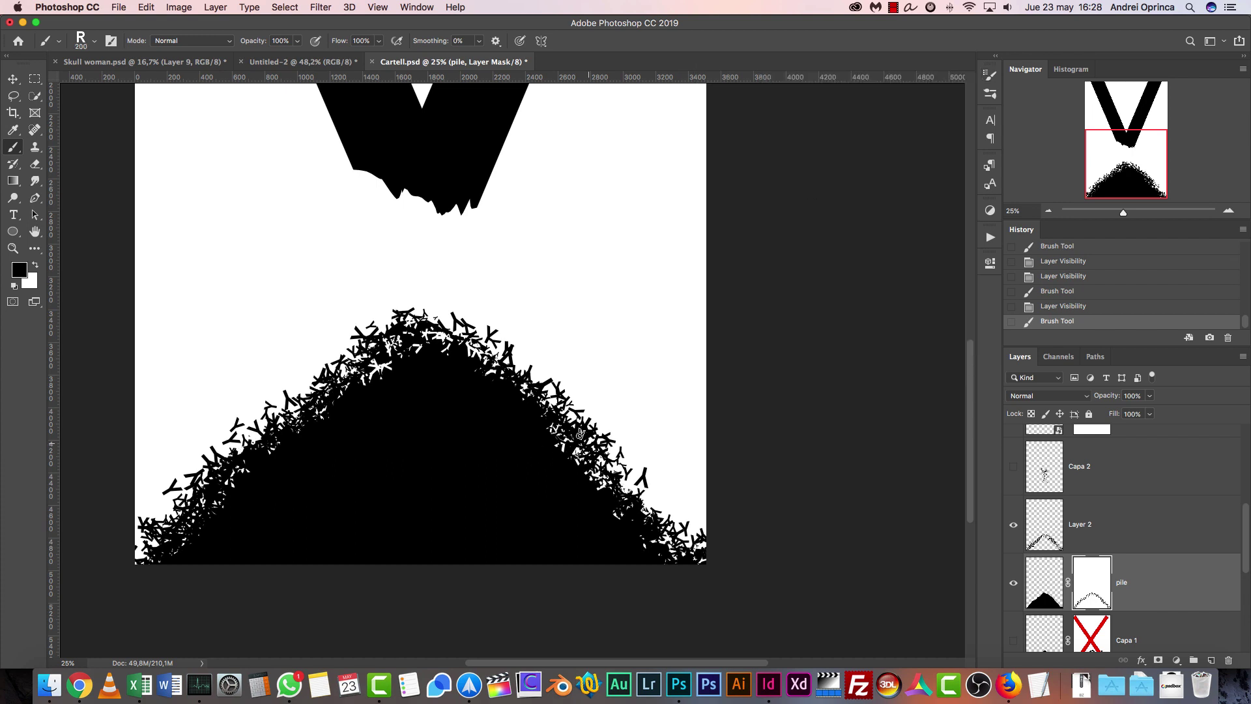
pyautogui.press('[')
pyautogui.click(267, 452)
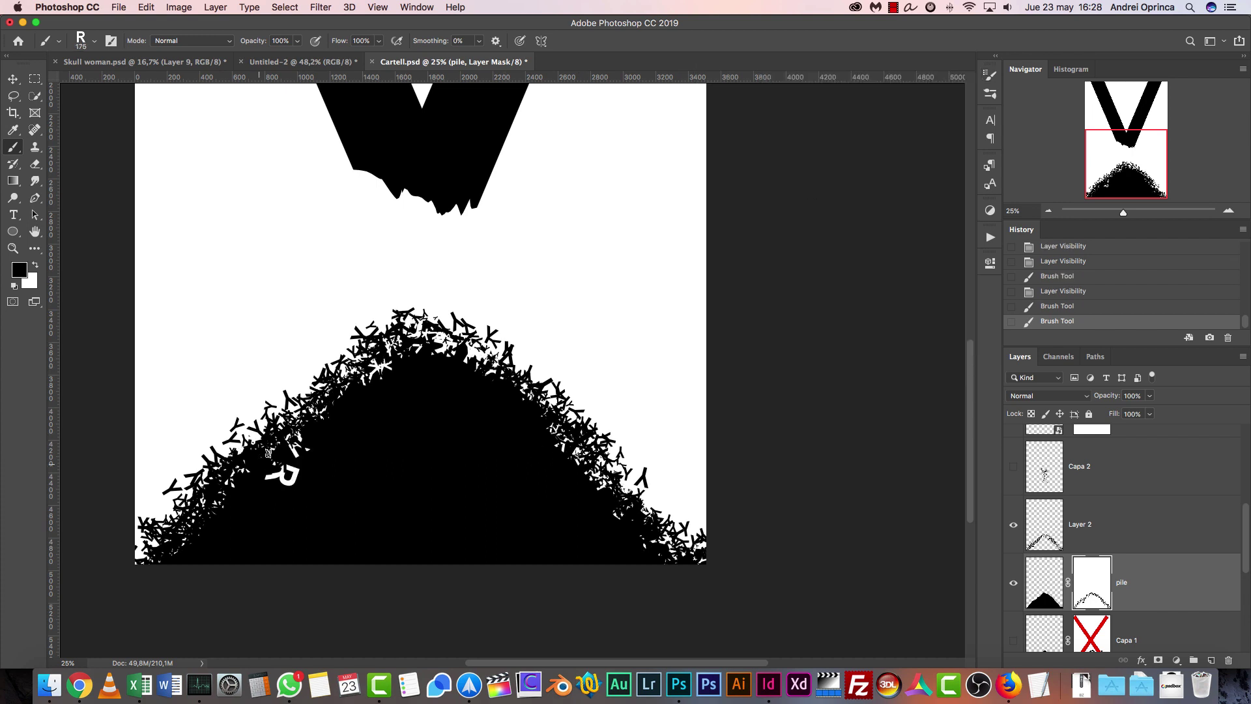
pyautogui.click(1051, 295)
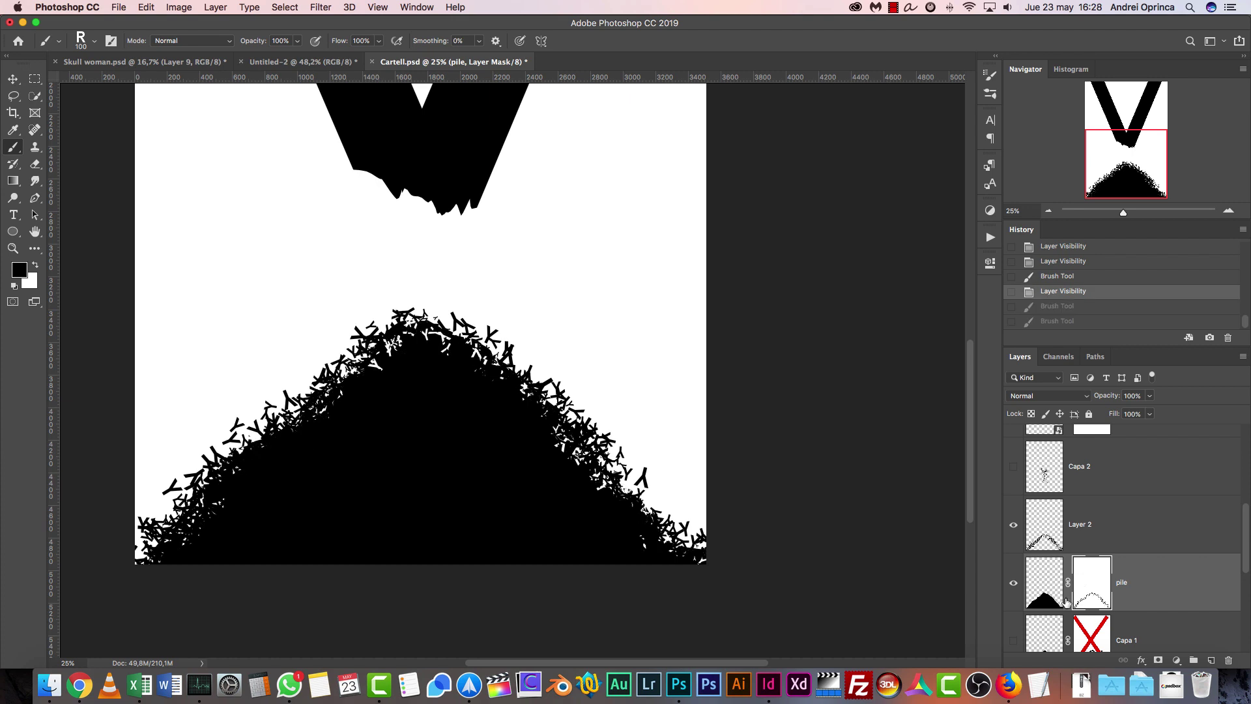
pyautogui.click(1013, 582)
pyautogui.click(1013, 582)
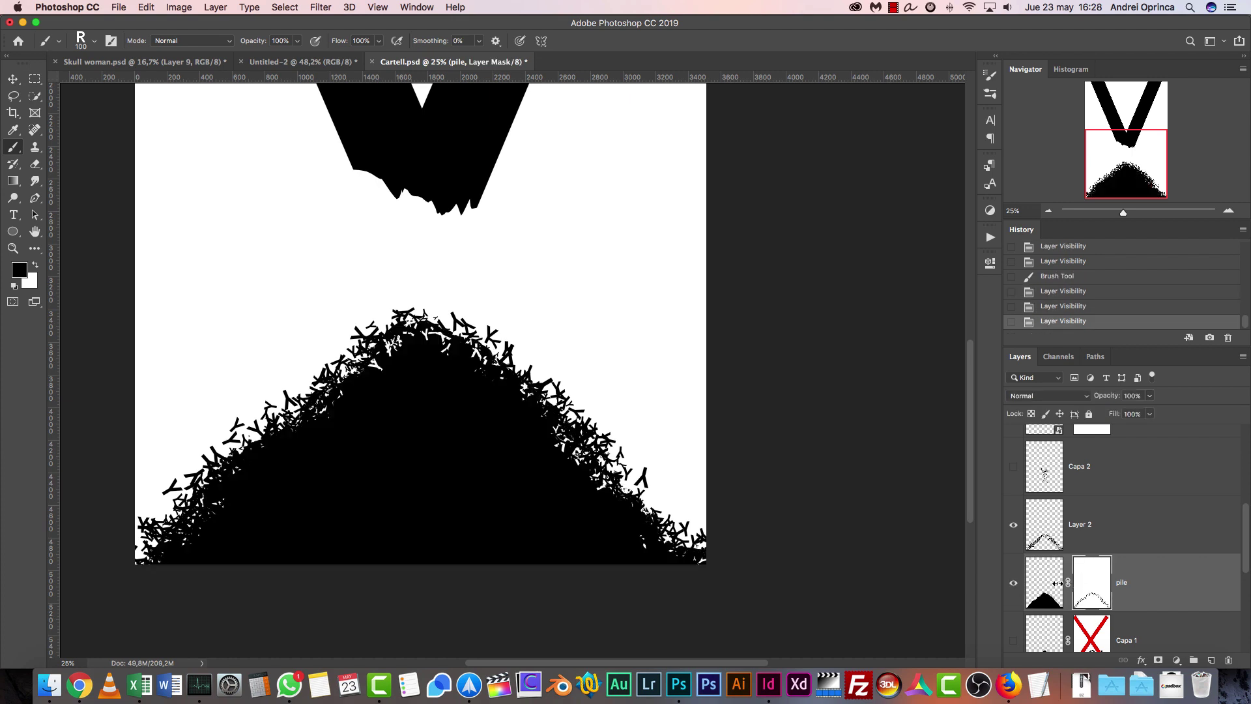
# Carve R-shaped notches along the pile's lower-right edge, upper-left crest, left slope and right crest.
pyautogui.moveTo(703, 563); pyautogui.dragTo(617, 489)
pyautogui.moveTo(513, 377); pyautogui.dragTo(505, 382)
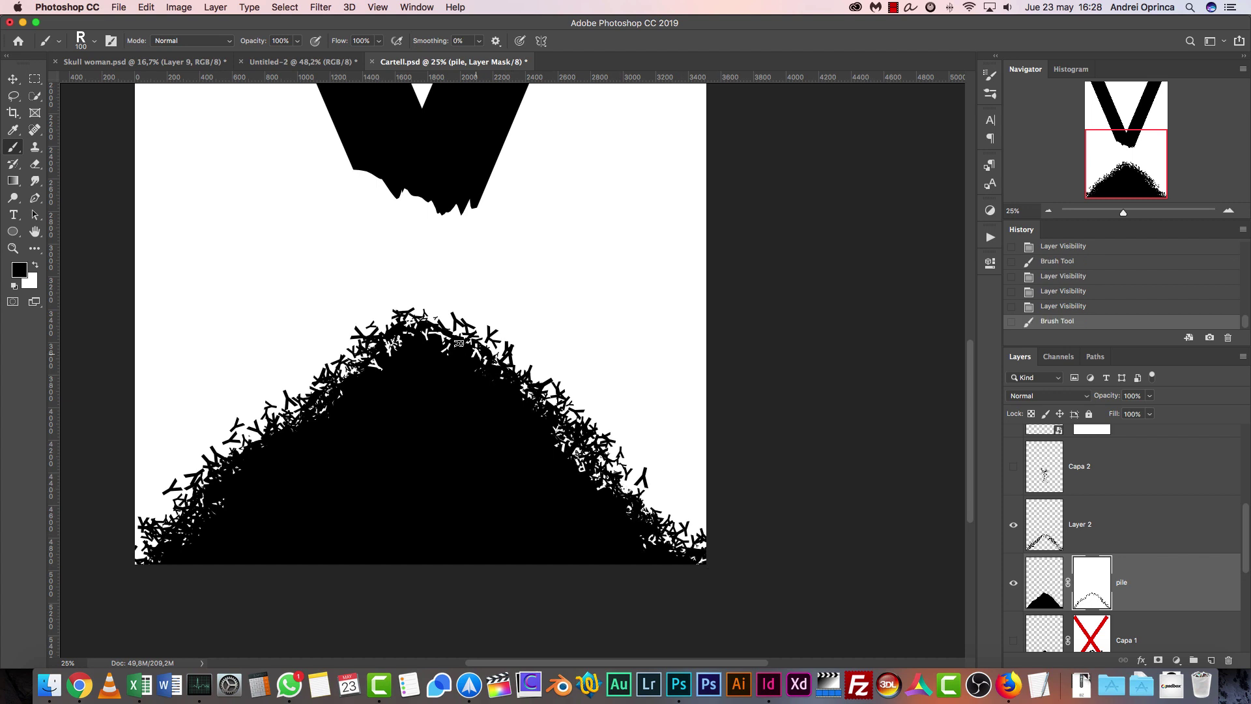
pyautogui.moveTo(459, 344)
pyautogui.mouseDown()
pyautogui.moveTo(347, 368)
pyautogui.moveTo(346, 388)
pyautogui.moveTo(368, 388)
pyautogui.moveTo(247, 457)
pyautogui.moveTo(160, 542)
pyautogui.mouseUp()
pyautogui.click(159, 543)
pyautogui.click(159, 542)
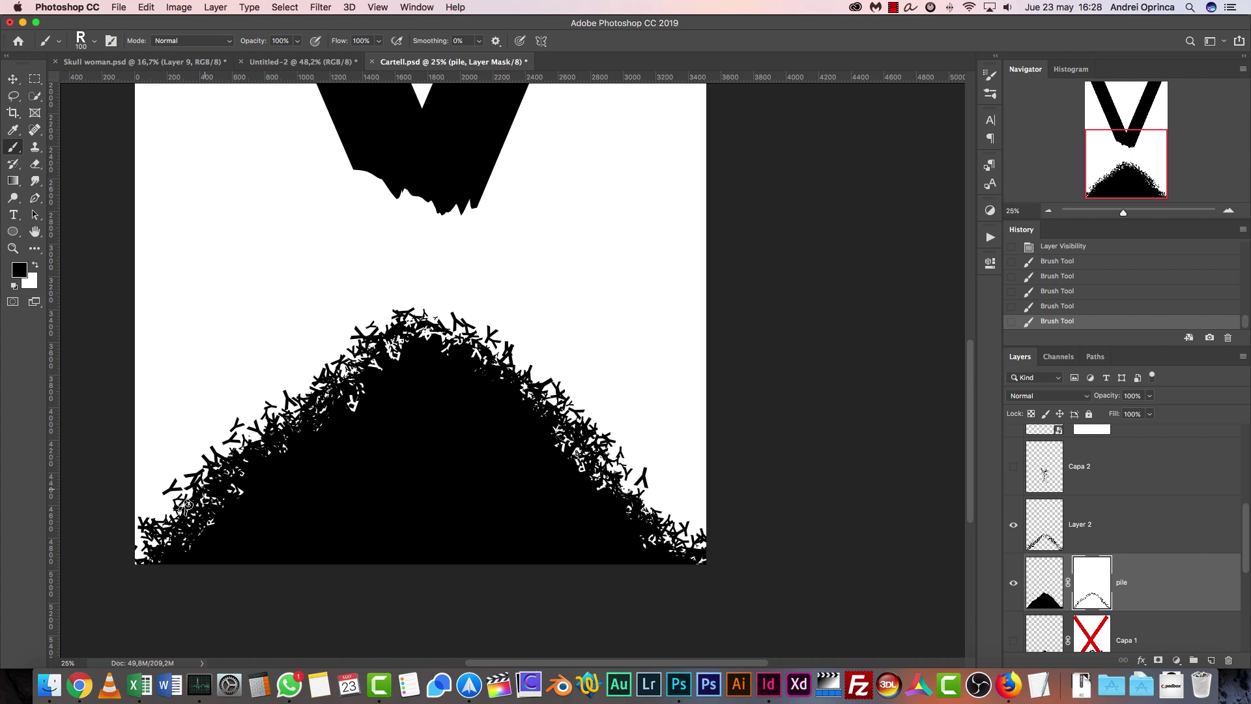
pyautogui.moveTo(502, 356)
pyautogui.mouseDown()
pyautogui.moveTo(543, 412)
pyautogui.moveTo(574, 422)
pyautogui.mouseUp()
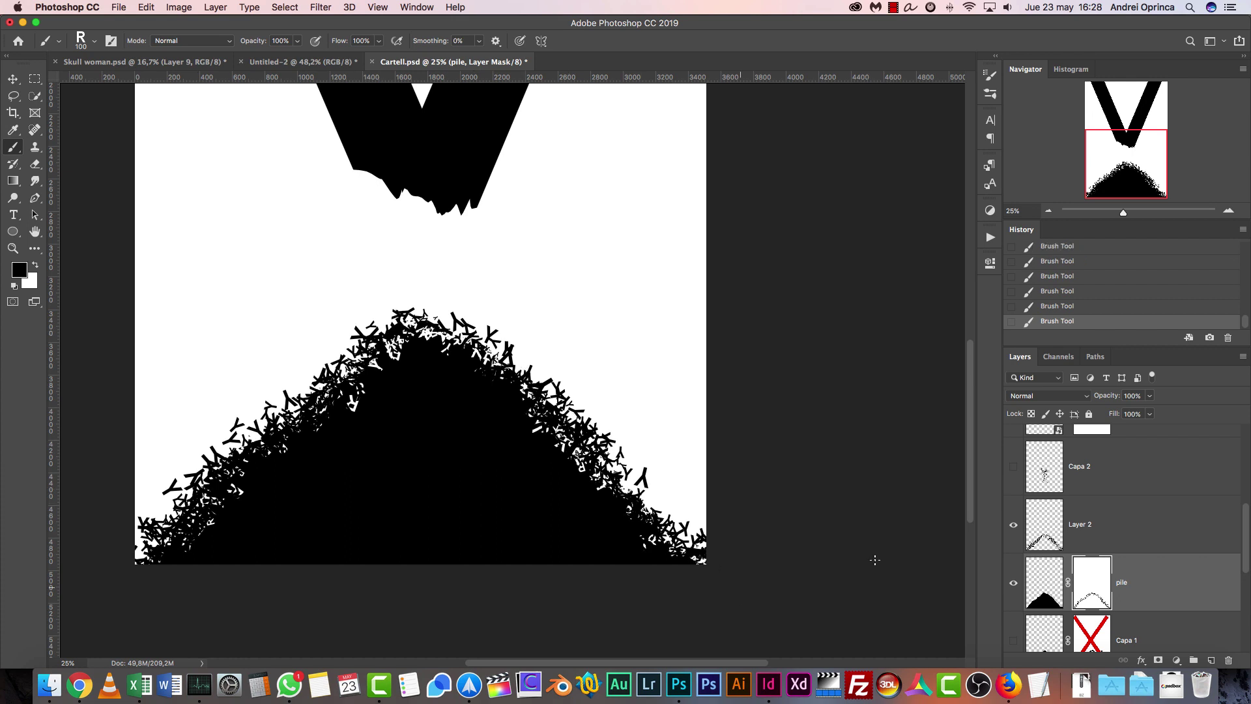
# On Layer 2, paint loose letters up the pile's right crest and dab some on the left crest.
pyautogui.click(1140, 531)
pyautogui.click(1013, 525)
pyautogui.click(1013, 524)
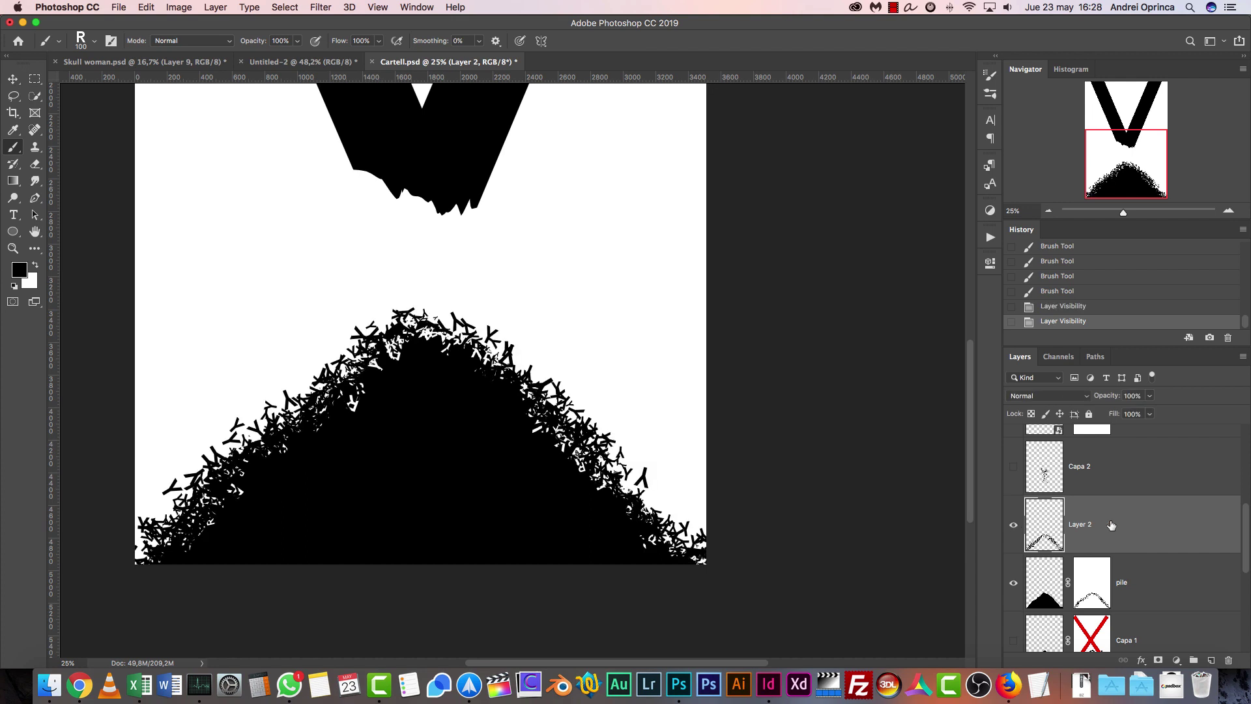
pyautogui.moveTo(684, 538); pyautogui.dragTo(661, 512)
pyautogui.moveTo(627, 460); pyautogui.dragTo(603, 475)
pyautogui.moveTo(554, 408)
pyautogui.mouseDown()
pyautogui.moveTo(518, 352)
pyautogui.moveTo(469, 319)
pyautogui.mouseUp()
pyautogui.click(419, 340)
pyautogui.click(314, 405)
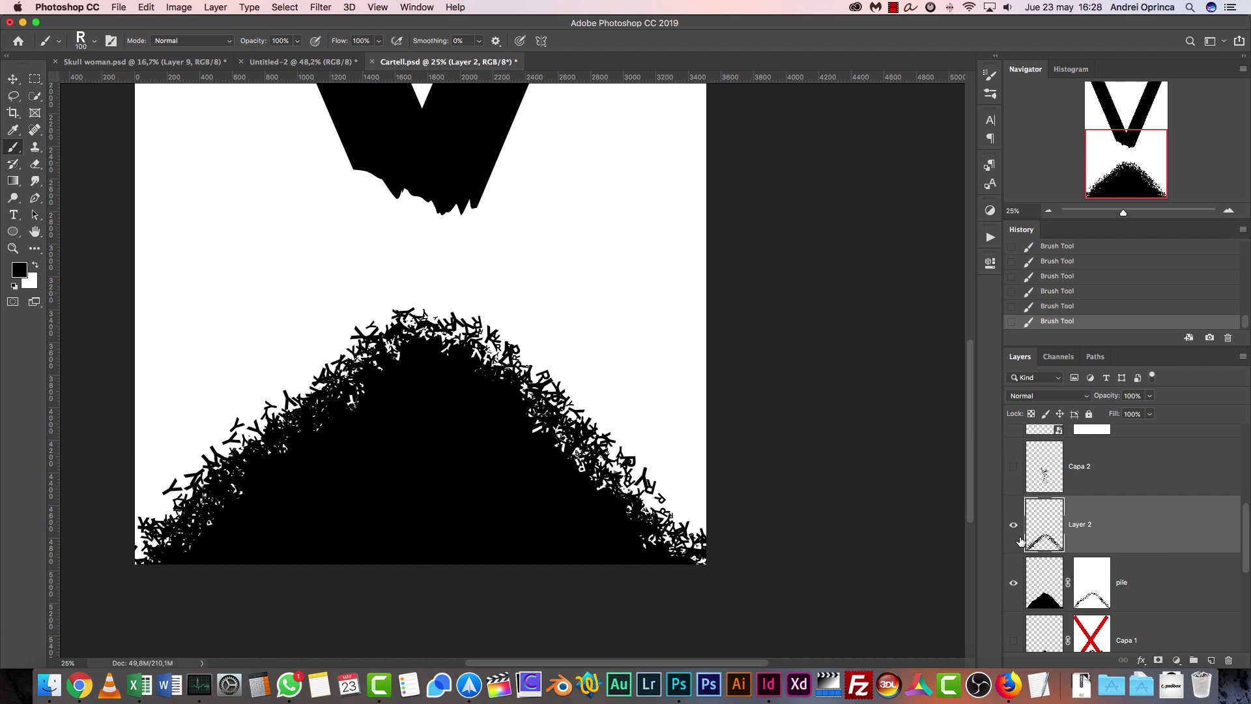
pyautogui.scroll(-2, 748, 424)
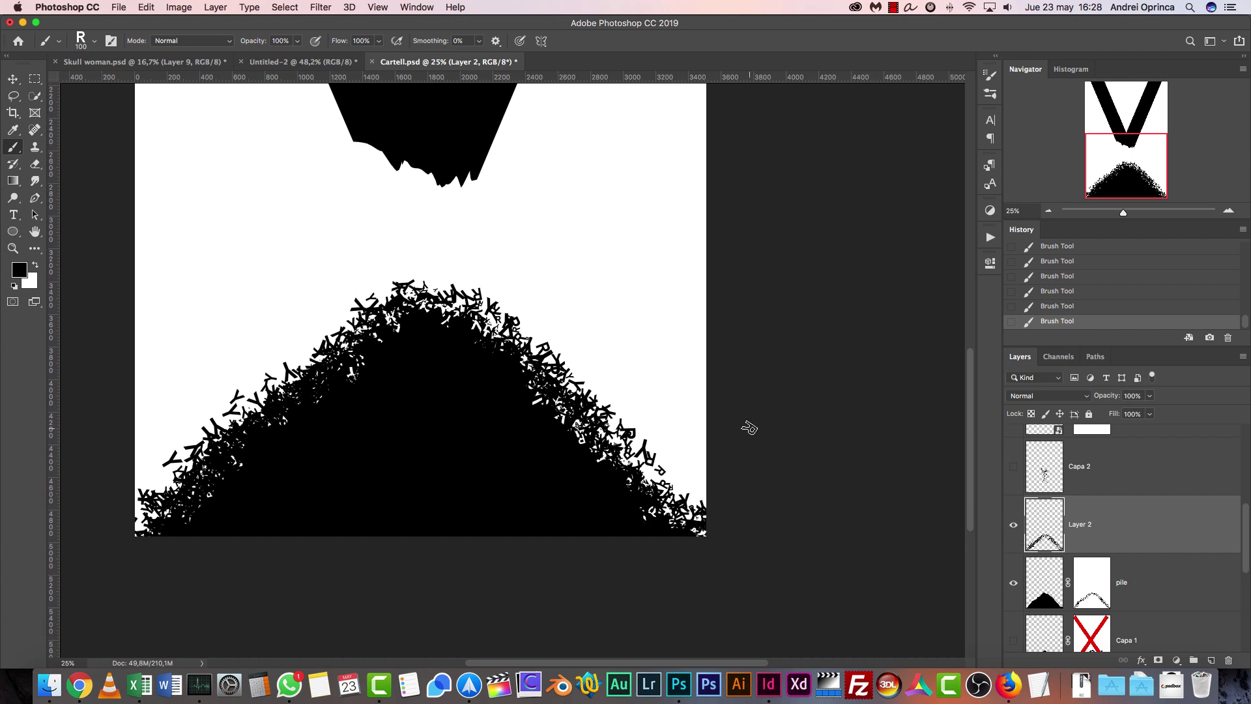
pyautogui.scroll(5, 748, 428)
pyautogui.scroll(-3, 749, 428)
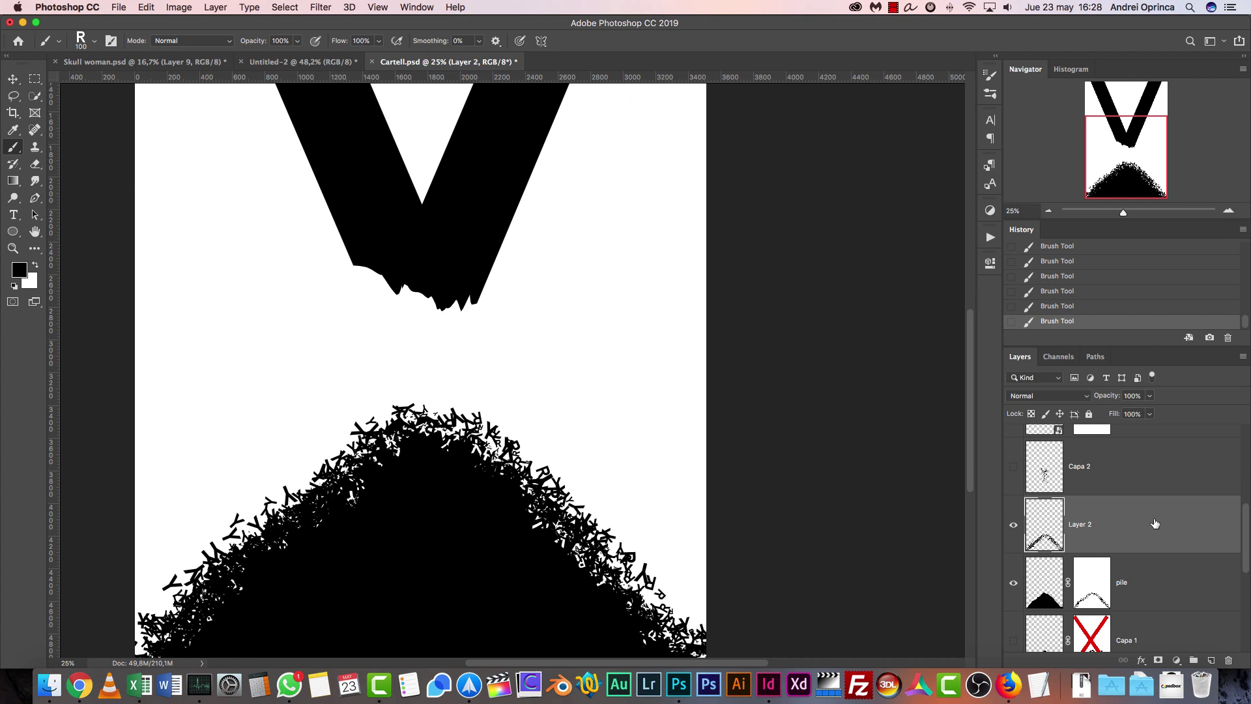
# Show the Capa 2 falling letters, then test R and 100 px Y strokes beside the V and undo them.
pyautogui.click(1014, 467)
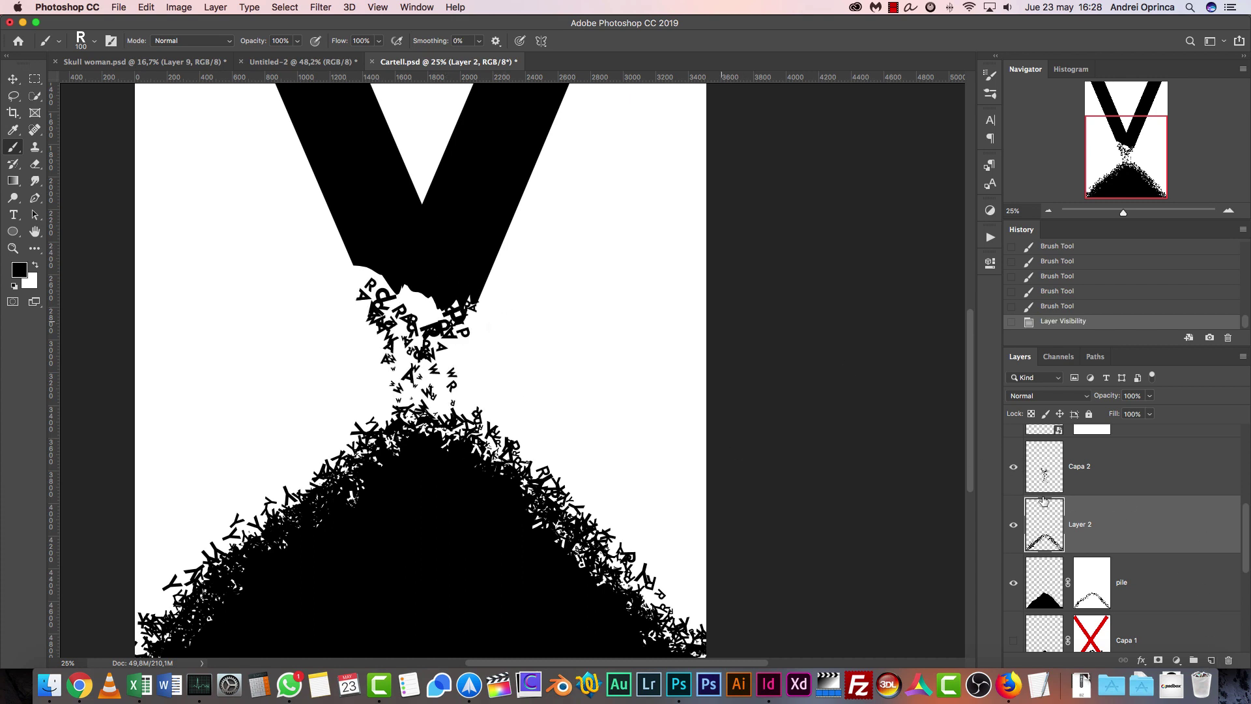
pyautogui.moveTo(576, 256)
pyautogui.mouseDown()
pyautogui.moveTo(588, 315)
pyautogui.moveTo(573, 384)
pyautogui.mouseUp()
pyautogui.rightClick(641, 297)
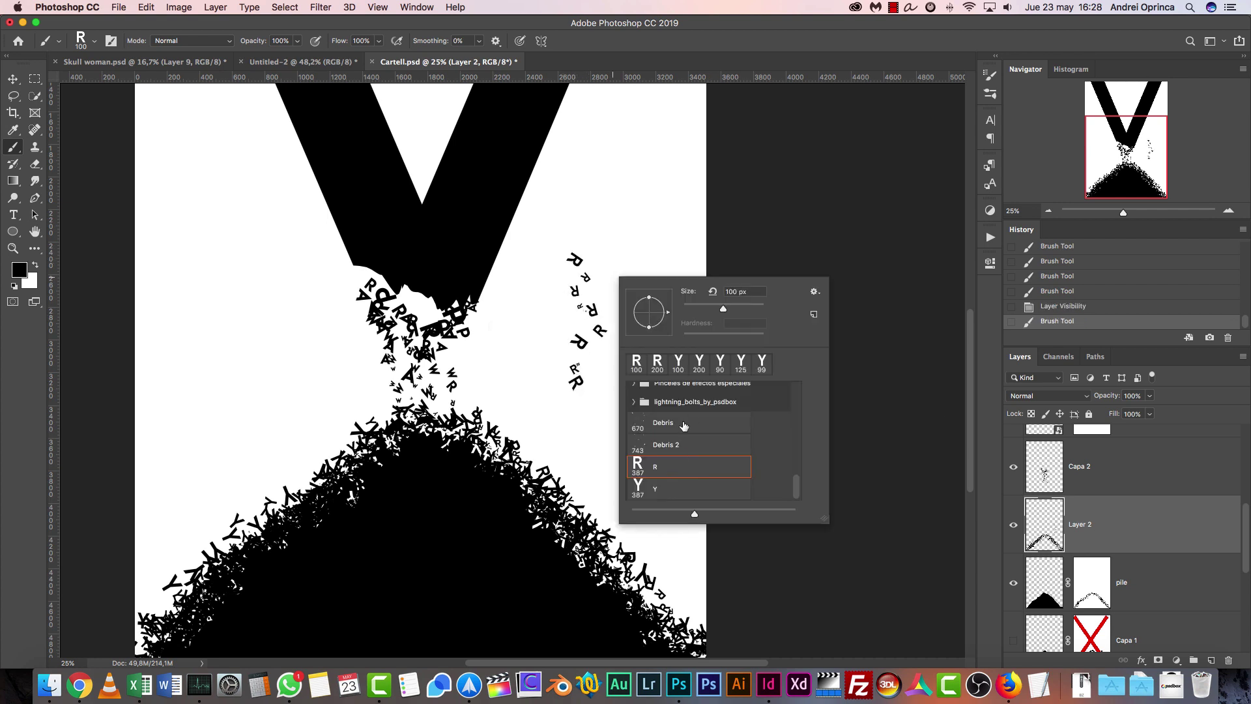
pyautogui.click(736, 367)
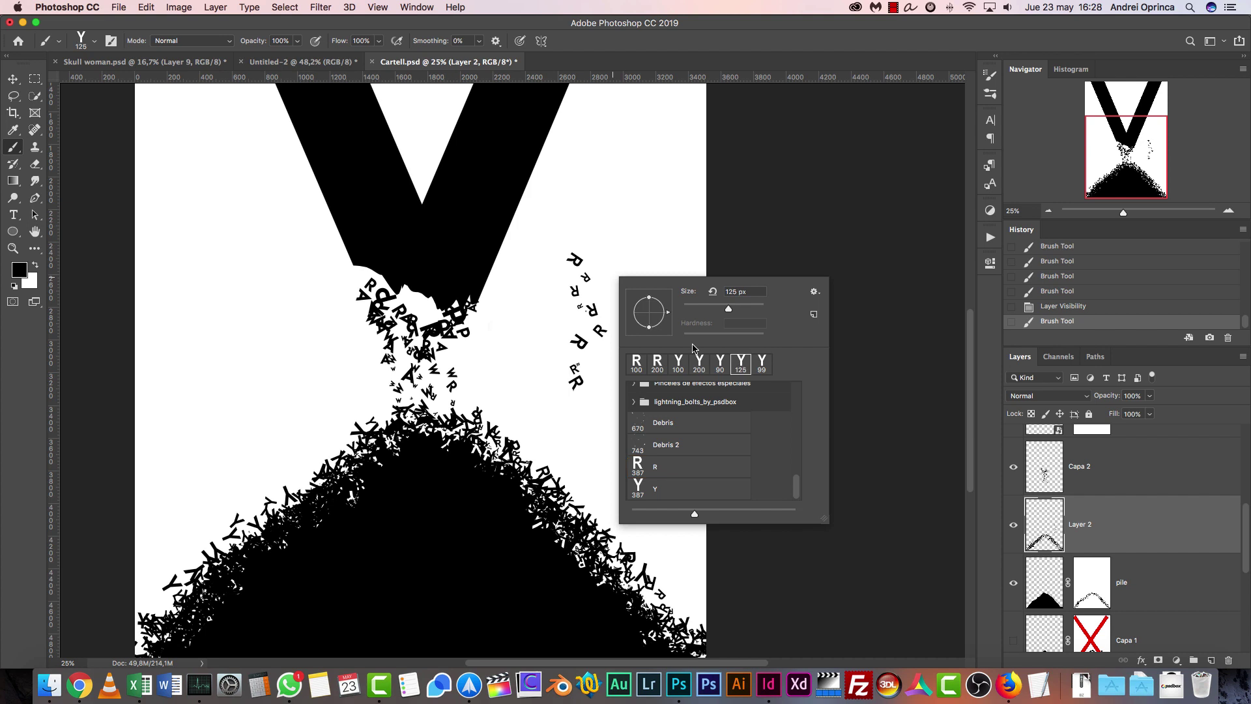
pyautogui.click(678, 363)
pyautogui.moveTo(573, 251)
pyautogui.mouseDown()
pyautogui.moveTo(590, 410)
pyautogui.moveTo(606, 388)
pyautogui.mouseUp()
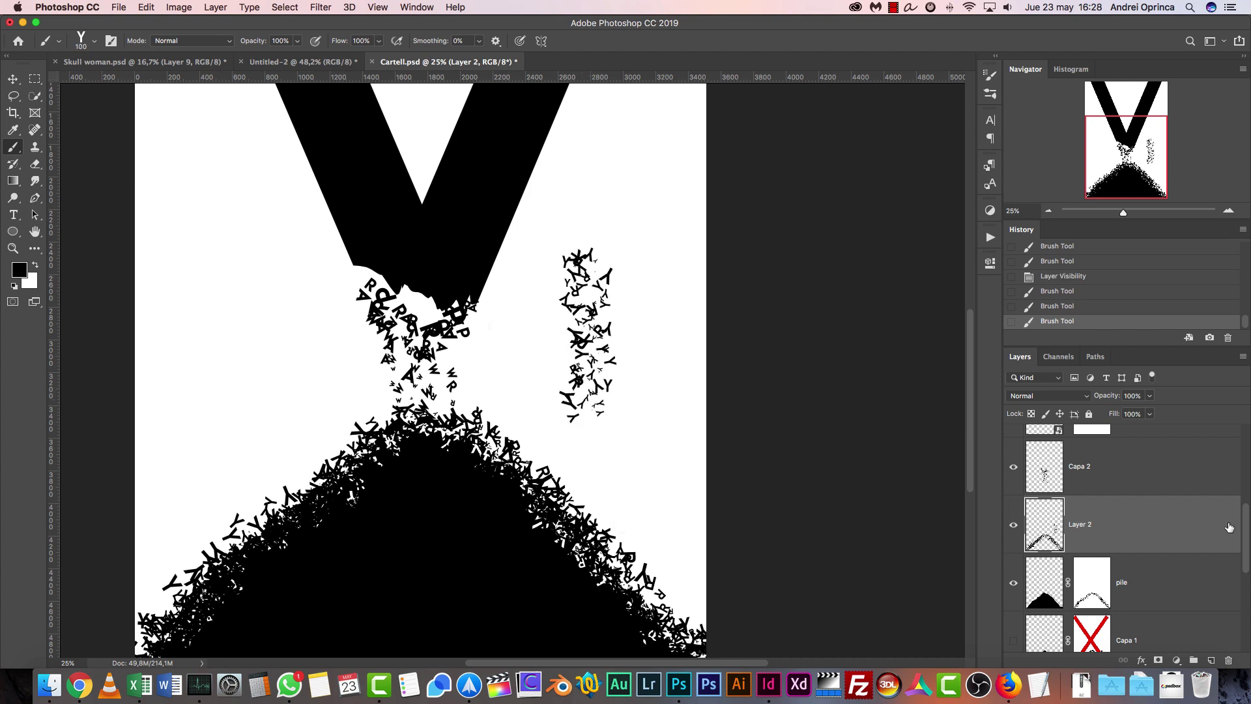
pyautogui.click(1043, 278)
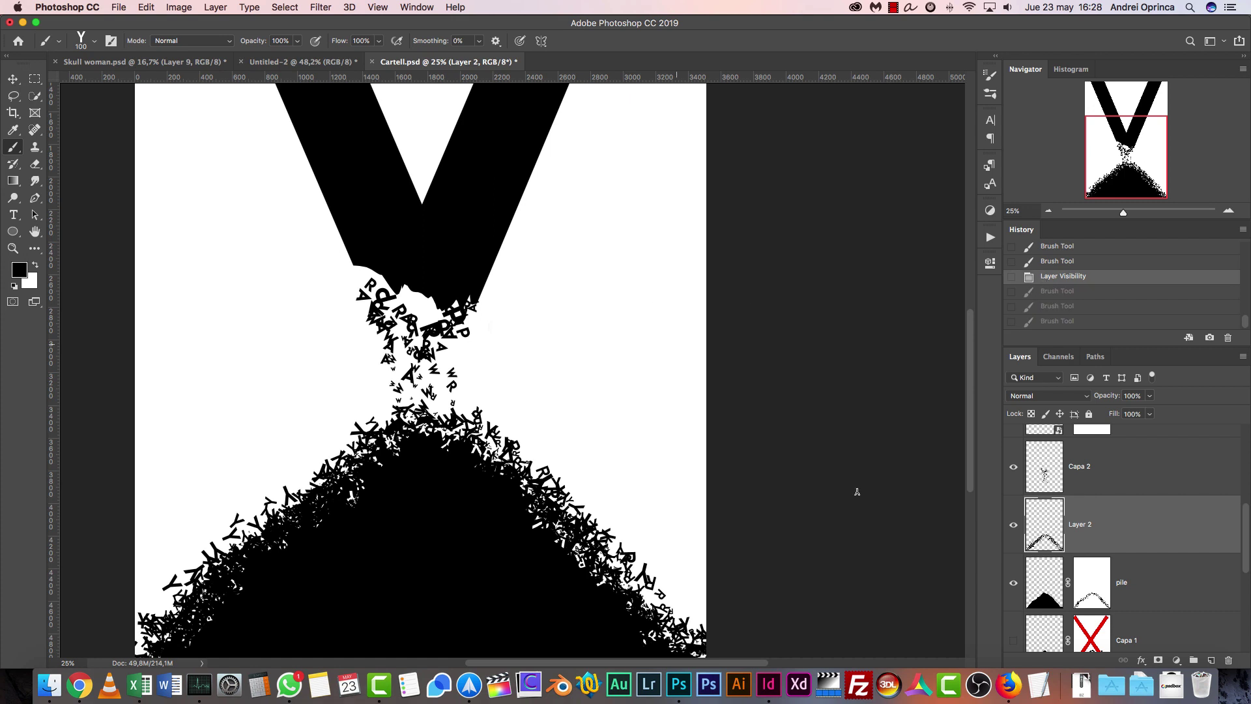
# On the v layer mask, break up the V's lower edge with the Y letter brush.
pyautogui.scroll(3, 1147, 536)
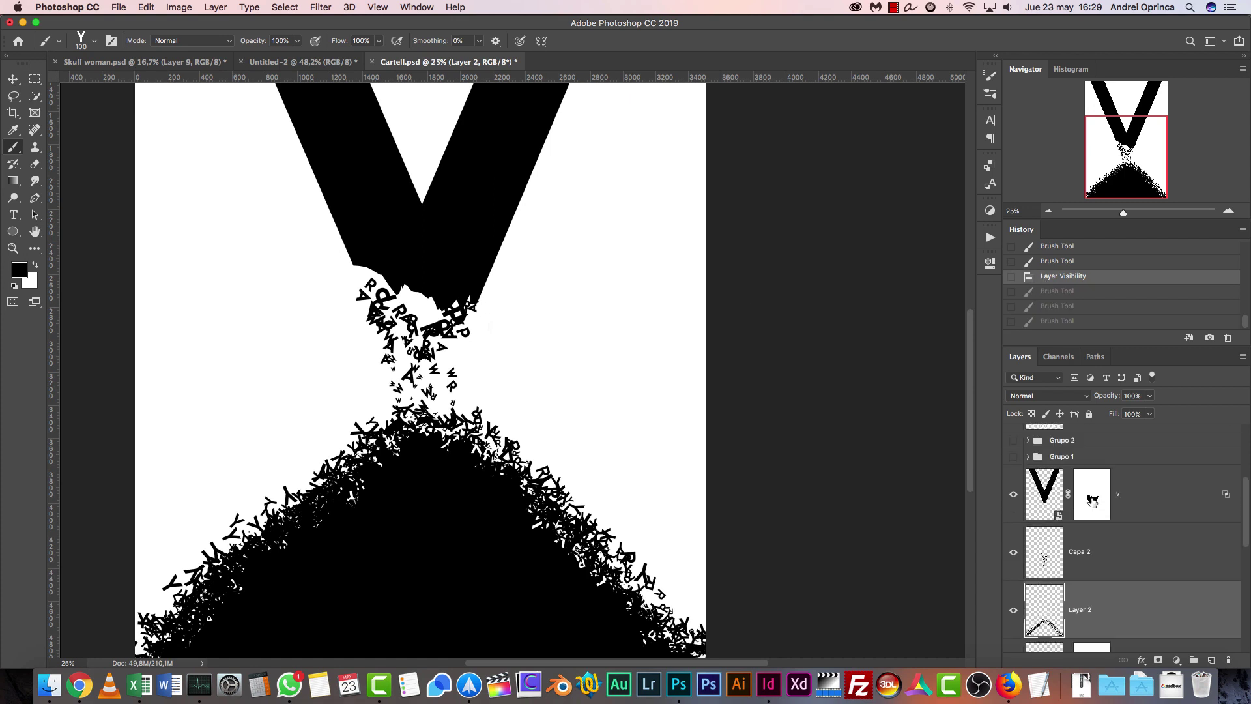
pyautogui.click(1092, 501)
pyautogui.scroll(-3, 1100, 543)
pyautogui.scroll(4, 1100, 543)
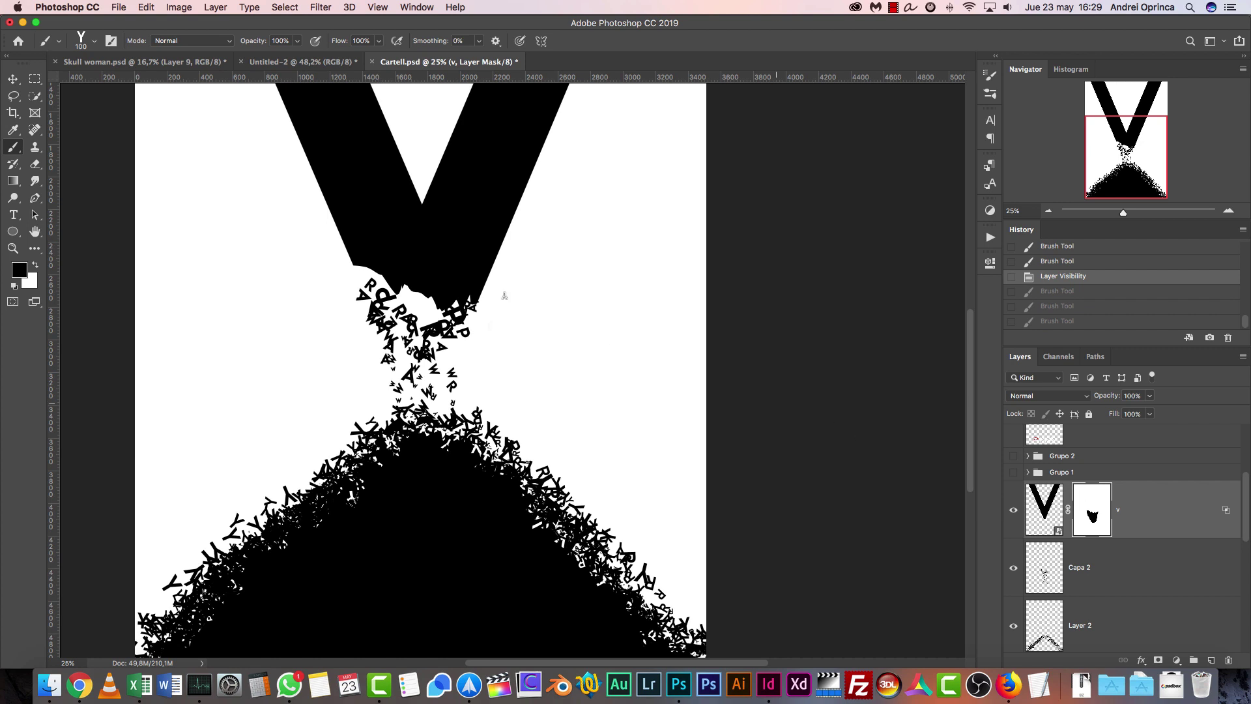
pyautogui.press('[')
pyautogui.moveTo(456, 311)
pyautogui.mouseDown()
pyautogui.moveTo(391, 292)
pyautogui.moveTo(356, 265)
pyautogui.moveTo(487, 293)
pyautogui.moveTo(381, 277)
pyautogui.mouseUp()
pyautogui.press(']')
pyautogui.moveTo(474, 300)
pyautogui.mouseDown()
pyautogui.moveTo(385, 261)
pyautogui.moveTo(378, 279)
pyautogui.moveTo(391, 252)
pyautogui.mouseUp()
# Crumble the V's bottom further with the 100 px R brush, then scatter letters around it on Layer 2.
pyautogui.press(']')
pyautogui.rightClick(443, 287)
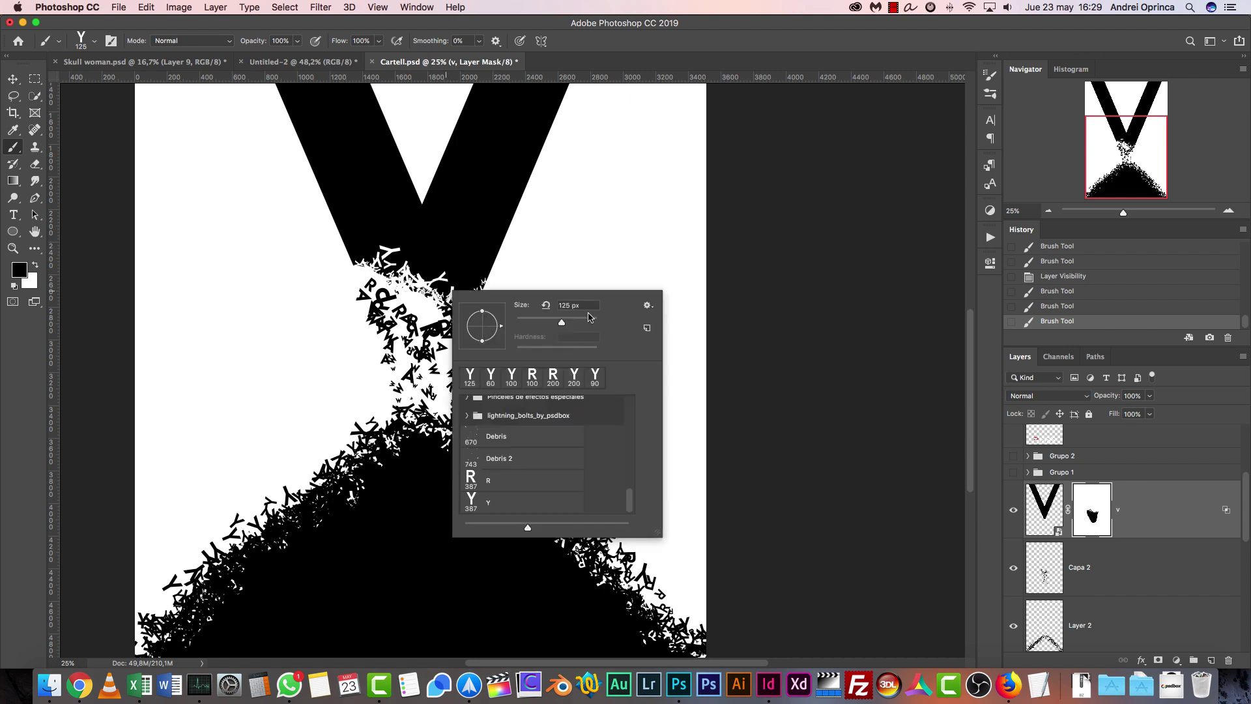
pyautogui.click(529, 378)
pyautogui.moveTo(390, 269)
pyautogui.mouseDown()
pyautogui.moveTo(456, 311)
pyautogui.moveTo(464, 303)
pyautogui.mouseUp()
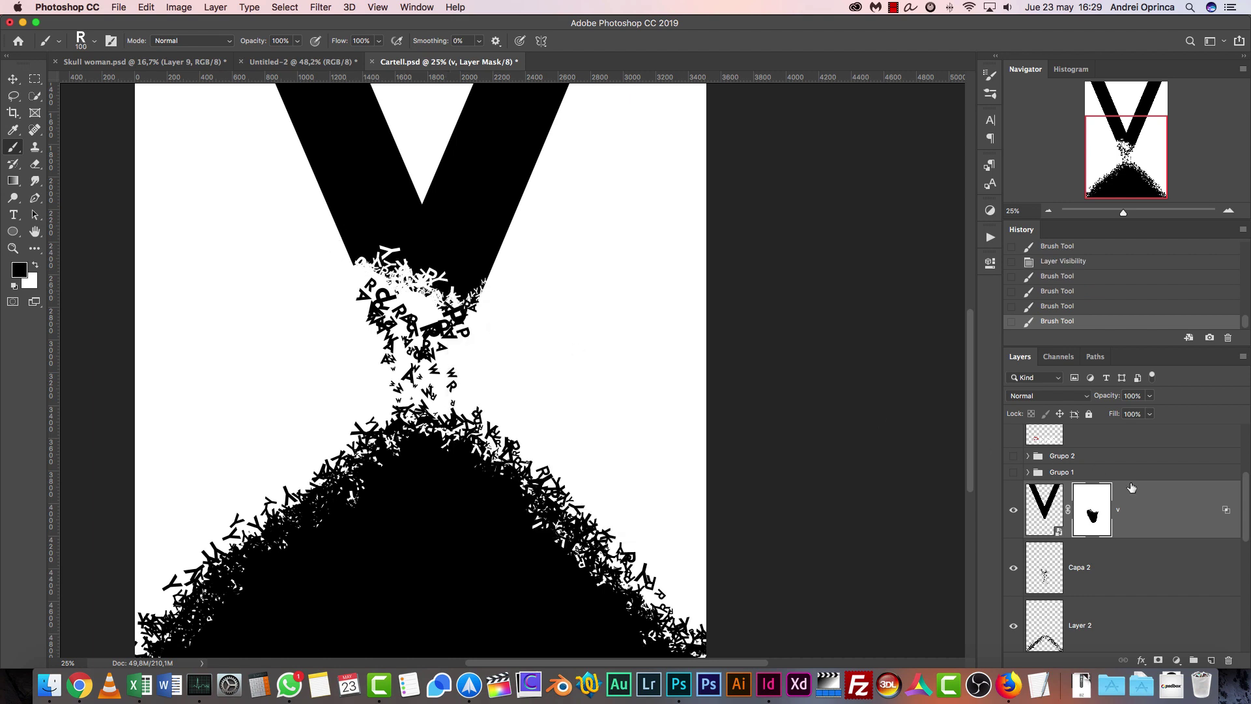
pyautogui.click(1139, 606)
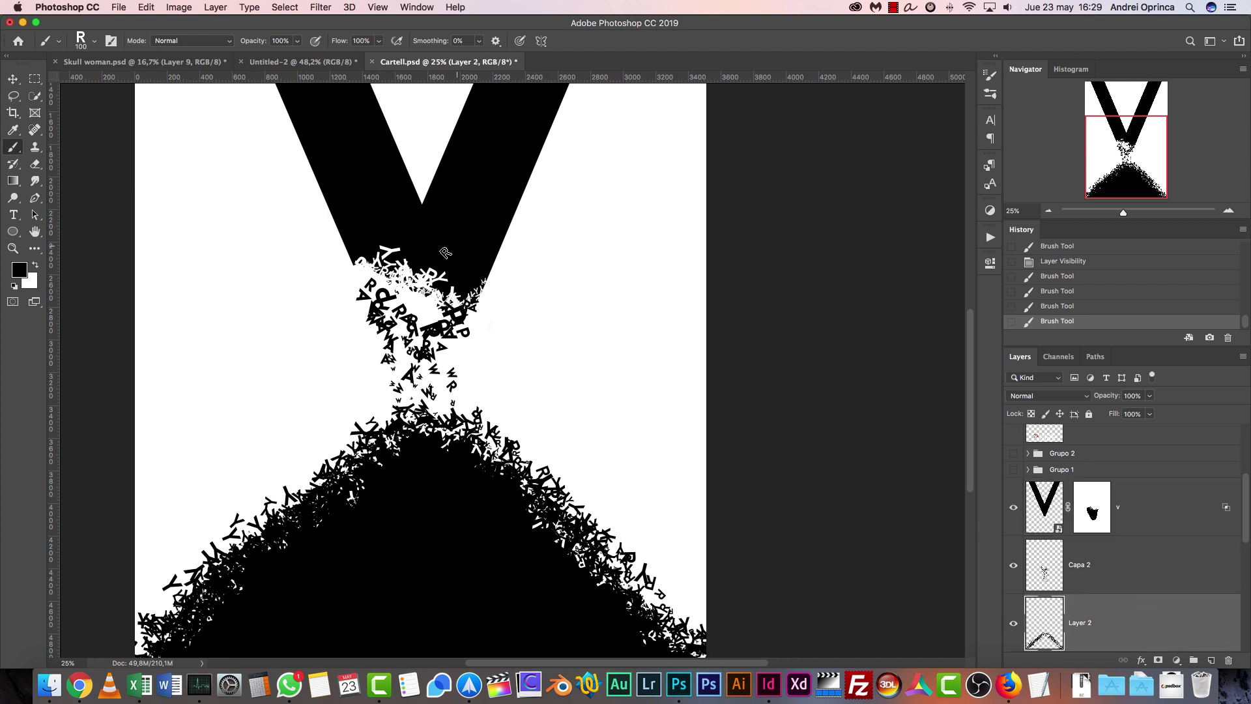
pyautogui.moveTo(411, 281)
pyautogui.mouseDown()
pyautogui.moveTo(355, 254)
pyautogui.moveTo(437, 293)
pyautogui.moveTo(383, 247)
pyautogui.moveTo(390, 255)
pyautogui.mouseUp()
pyautogui.moveTo(333, 228); pyautogui.dragTo(319, 208)
# Erase the stray letters near the V's lower-left edge.
pyautogui.click(34, 80)
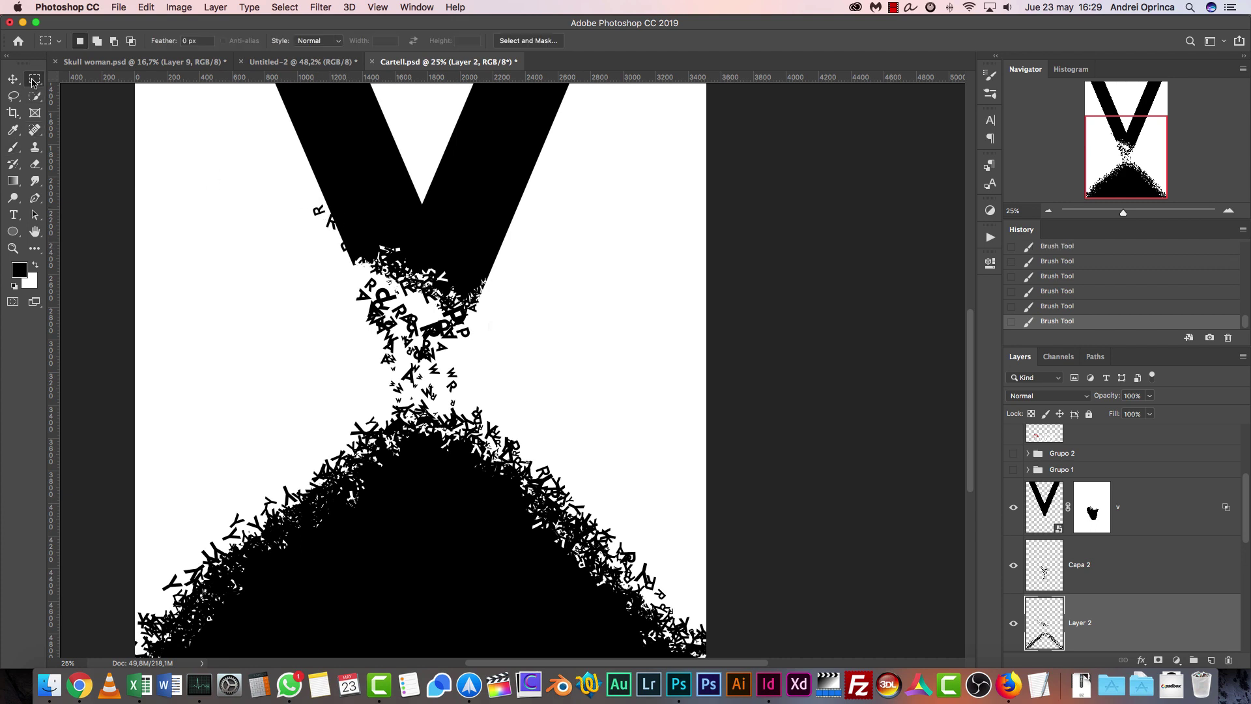
pyautogui.press('e')
pyautogui.moveTo(316, 209)
pyautogui.mouseDown()
pyautogui.moveTo(337, 245)
pyautogui.moveTo(315, 232)
pyautogui.moveTo(341, 209)
pyautogui.mouseUp()
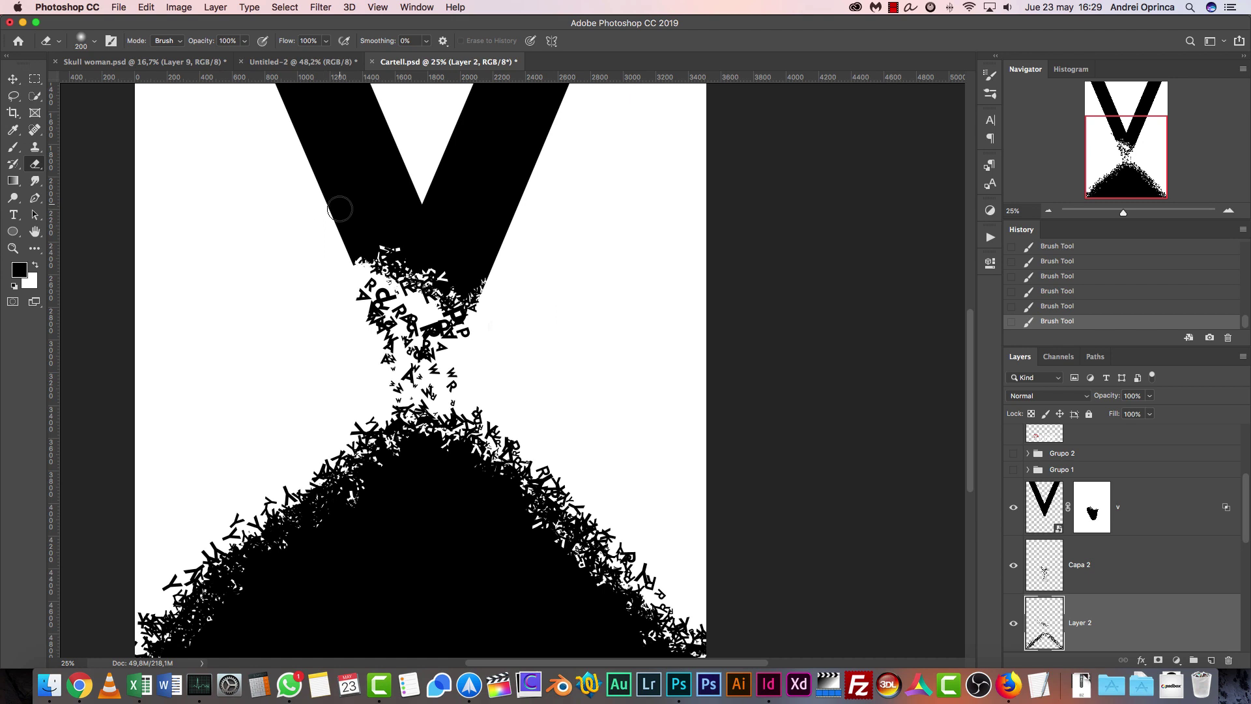
pyautogui.click(13, 79)
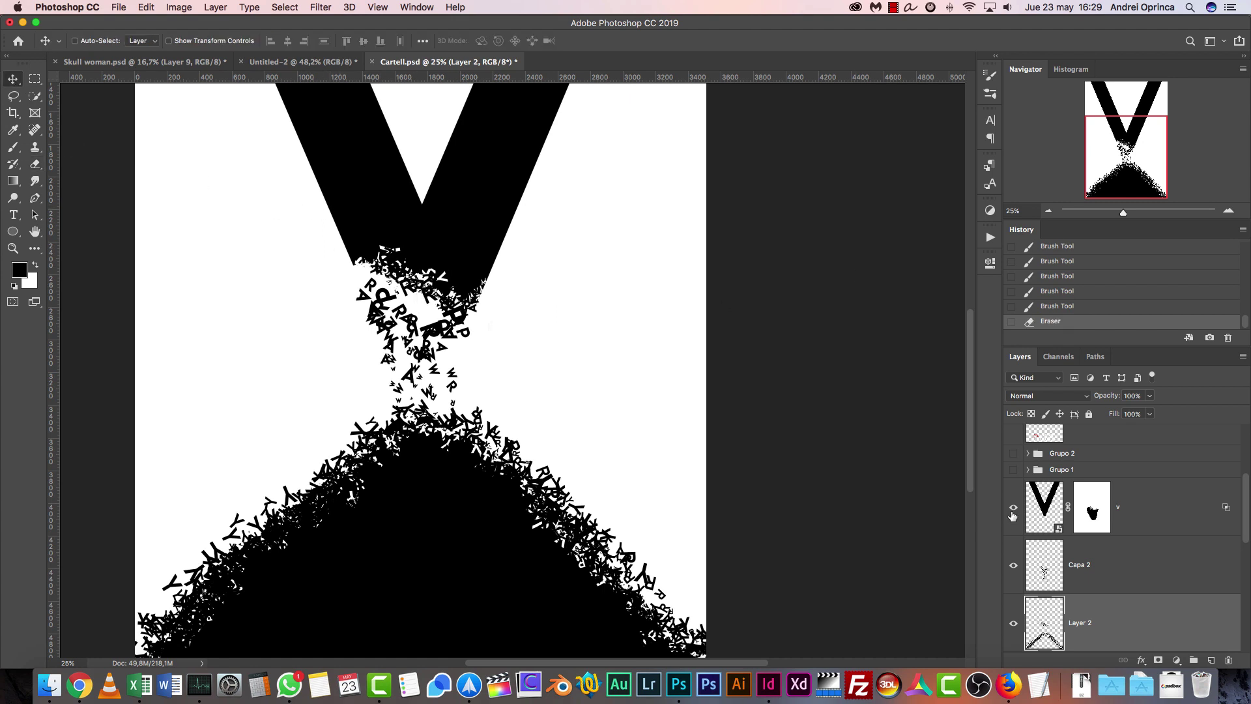
# Turn on the Tortosa date, Sala d'Actes venue and '20a MARATÓ DE CONTES' title layers.
pyautogui.scroll(5, 1013, 515)
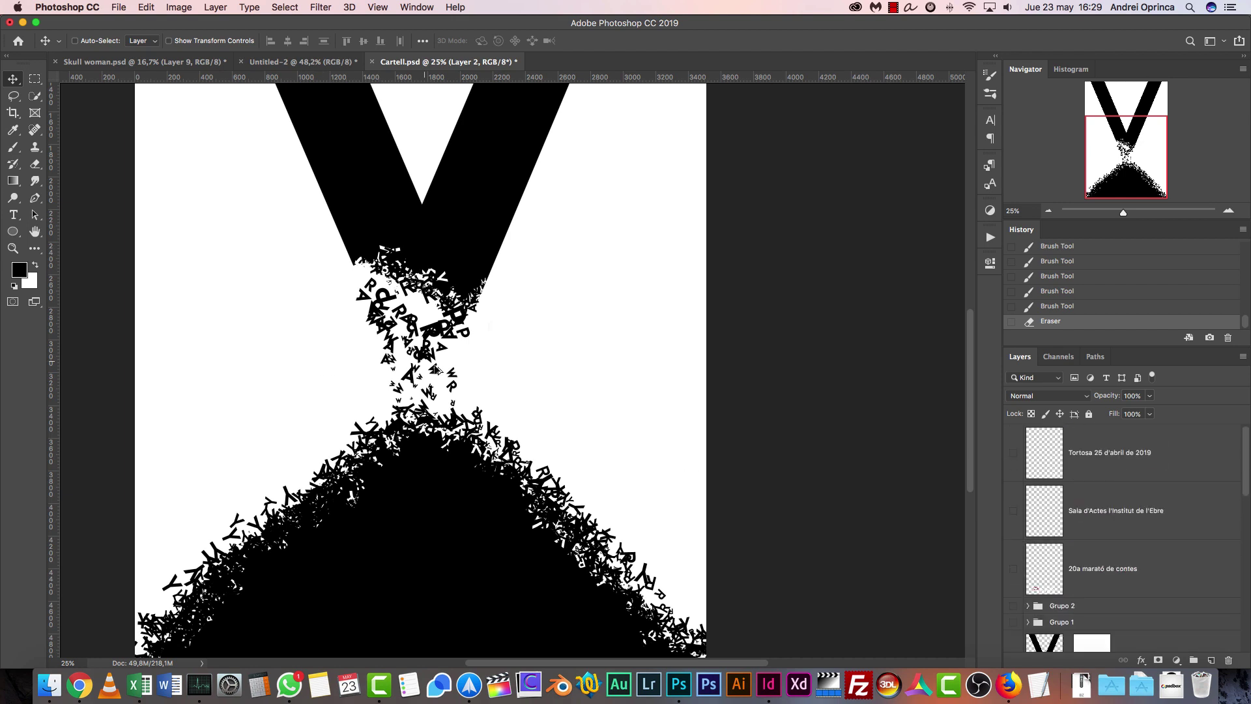
pyautogui.scroll(-3, 437, 370)
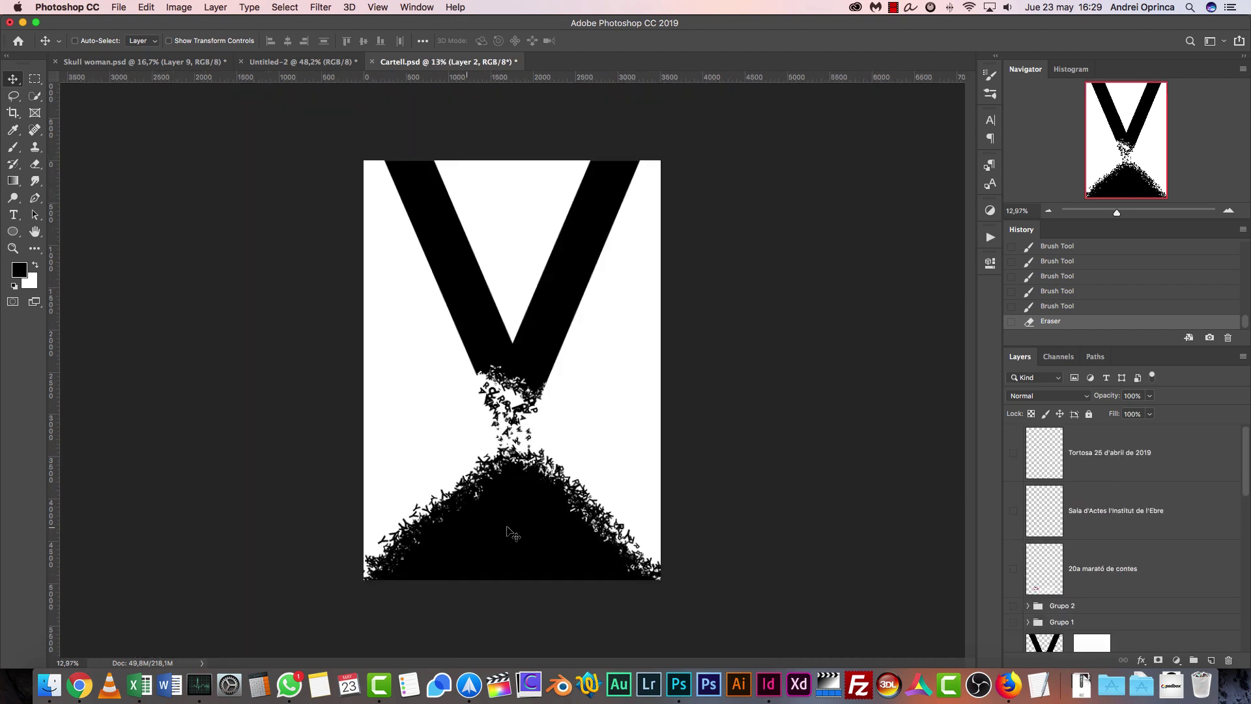
pyautogui.scroll(-2, 1016, 469)
pyautogui.scroll(2, 1016, 469)
pyautogui.click(1013, 453)
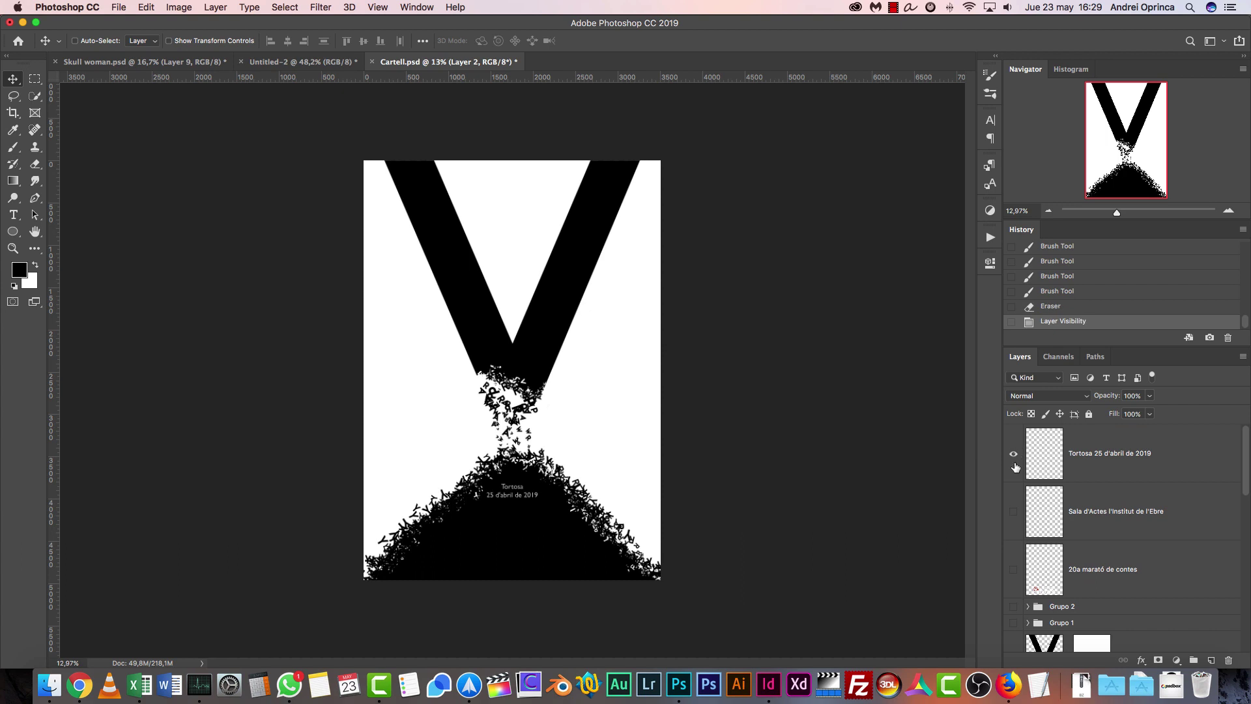
pyautogui.click(1013, 511)
pyautogui.click(1013, 570)
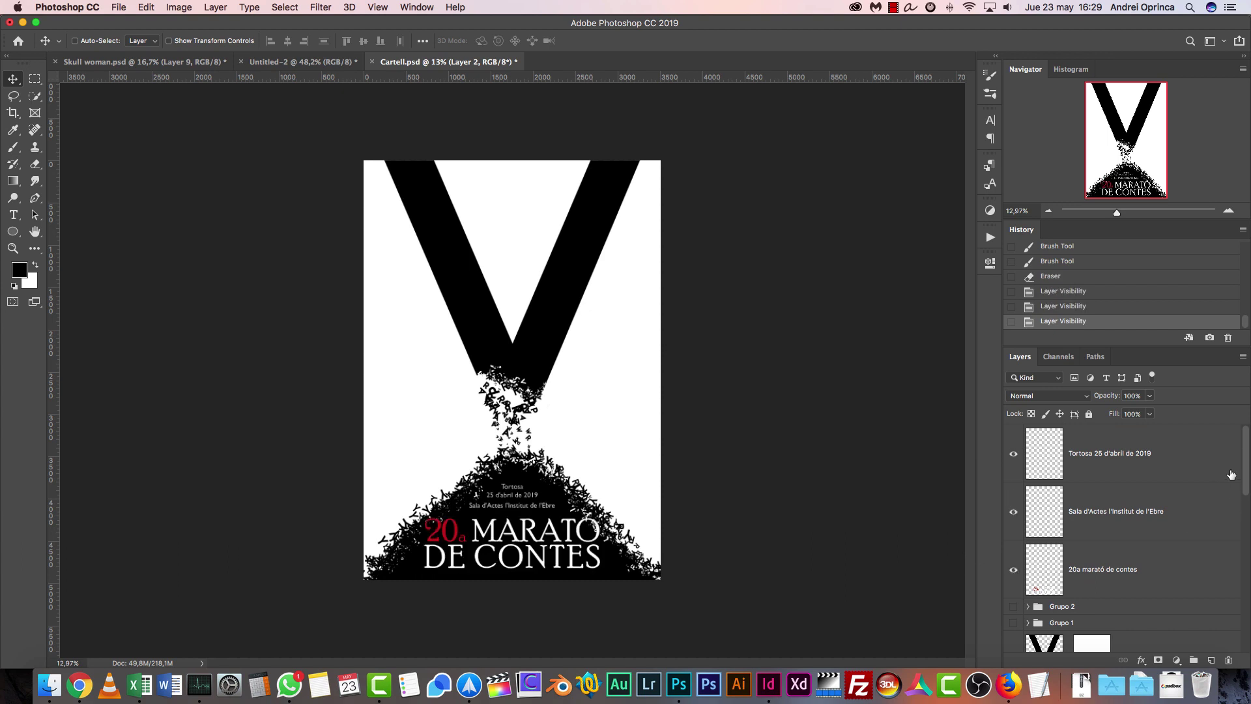
pyautogui.scroll(10, 1113, 301)
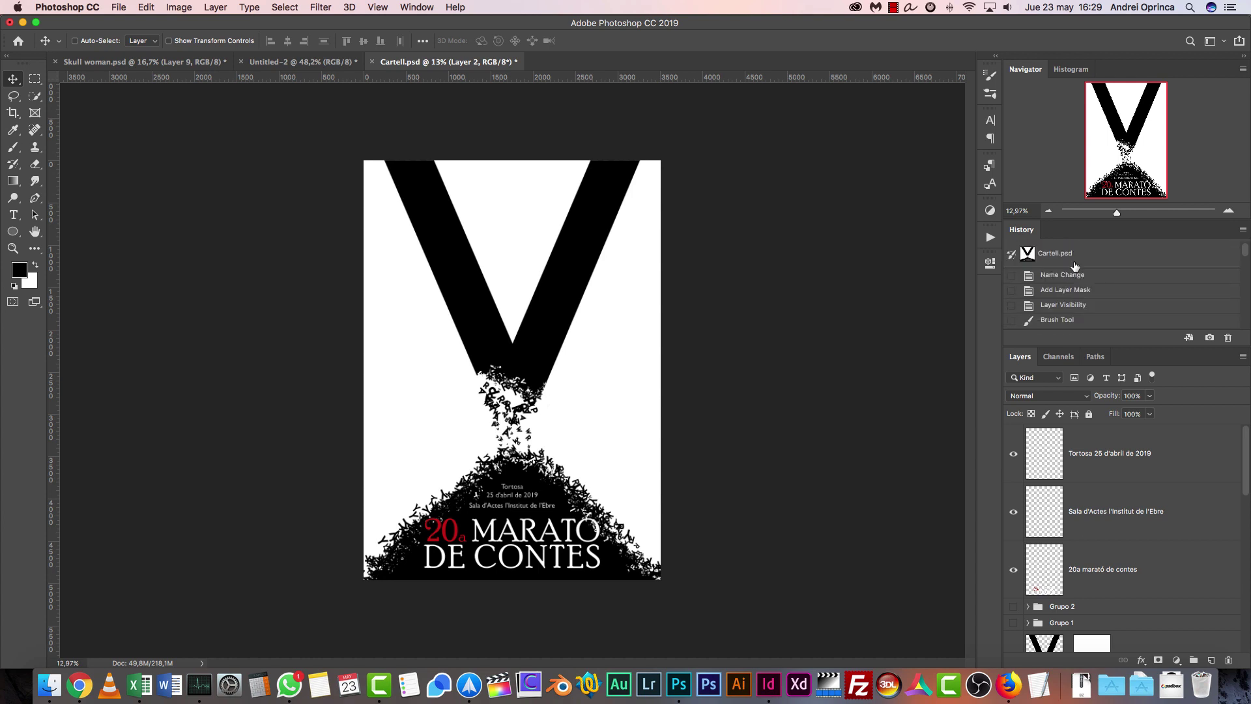
# Restore Cartell.psd to its opened snapshot, then zoom in and back out to the whole poster.
pyautogui.click(1048, 254)
pyautogui.click(1228, 210)
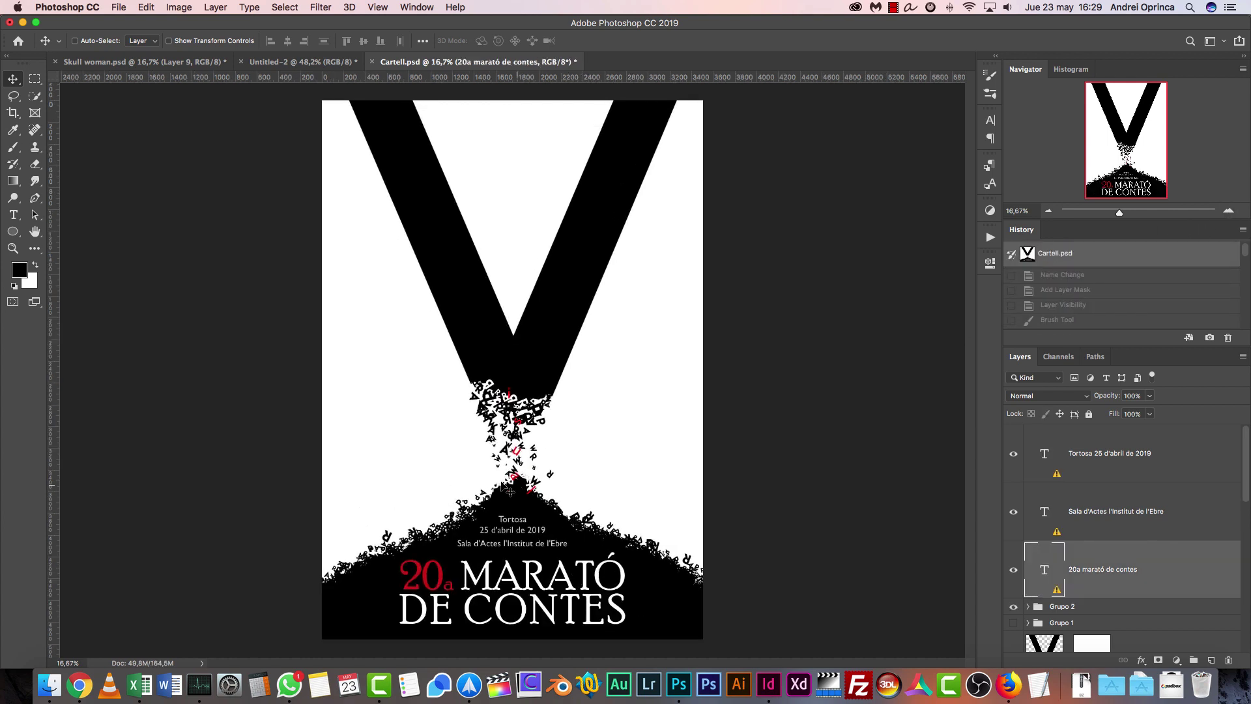
pyautogui.click(1226, 214)
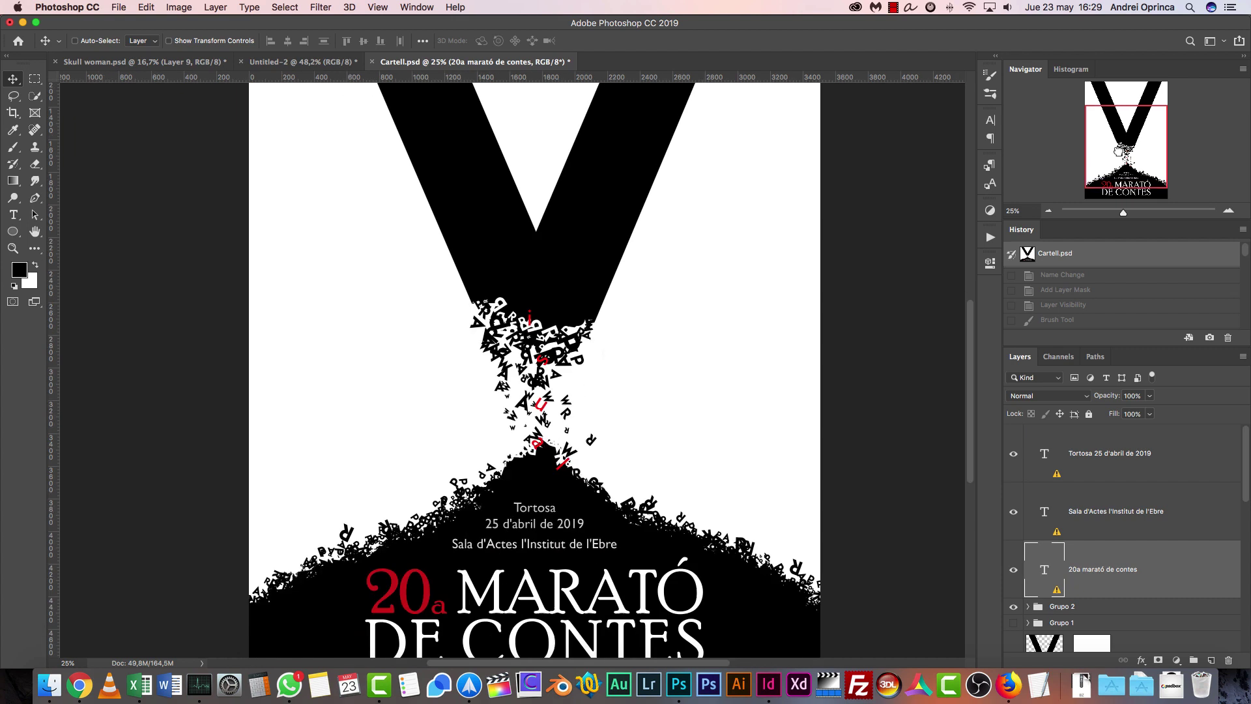
pyautogui.moveTo(1121, 139); pyautogui.dragTo(1118, 150)
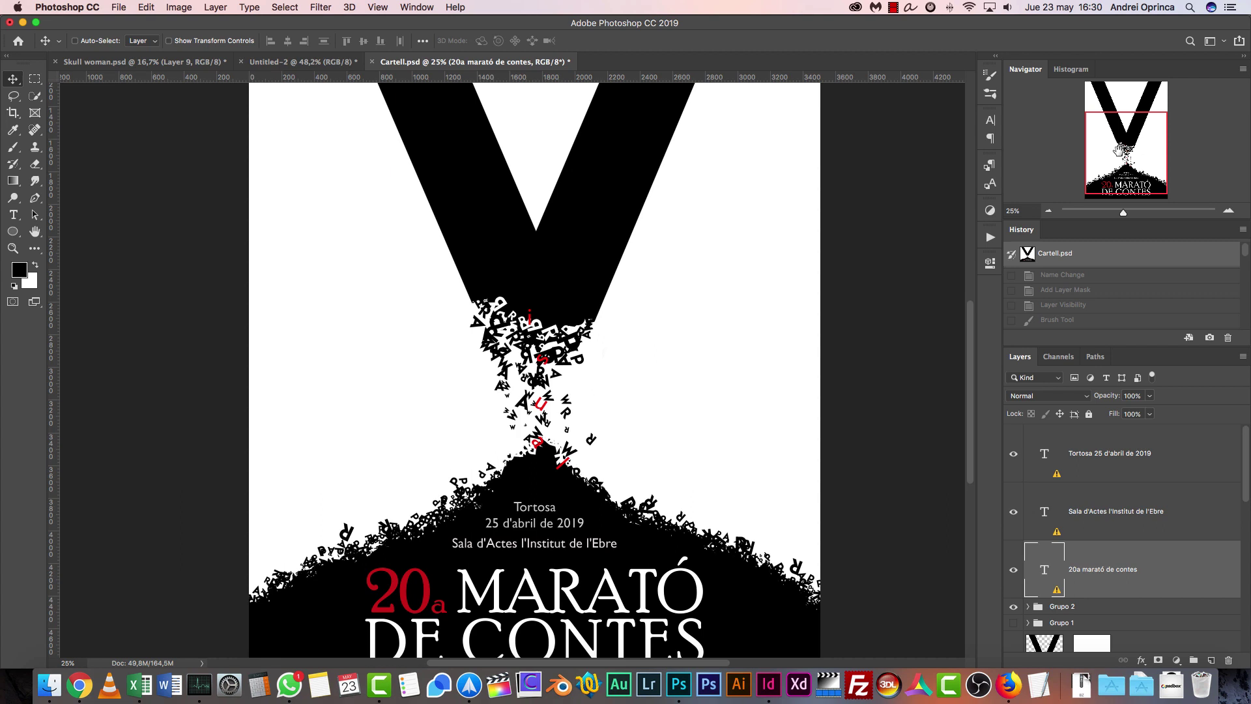
pyautogui.press('F11')
pyautogui.press('F11')
pyautogui.click(1050, 212)
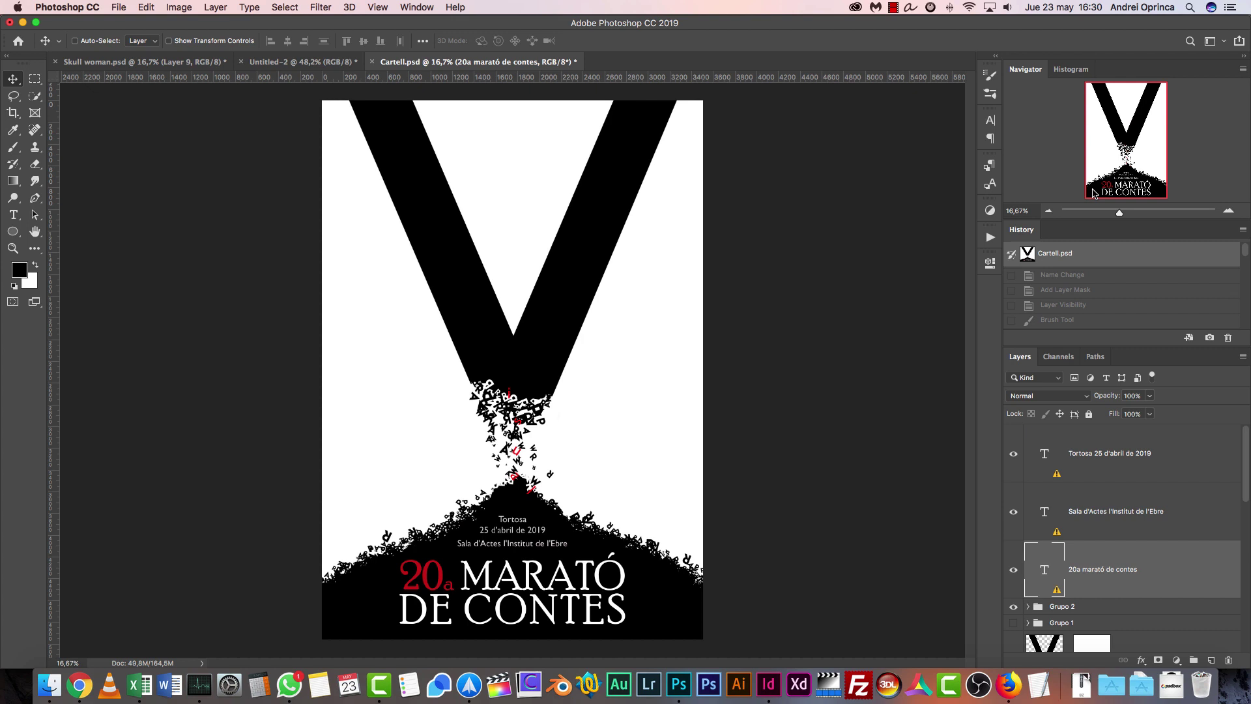